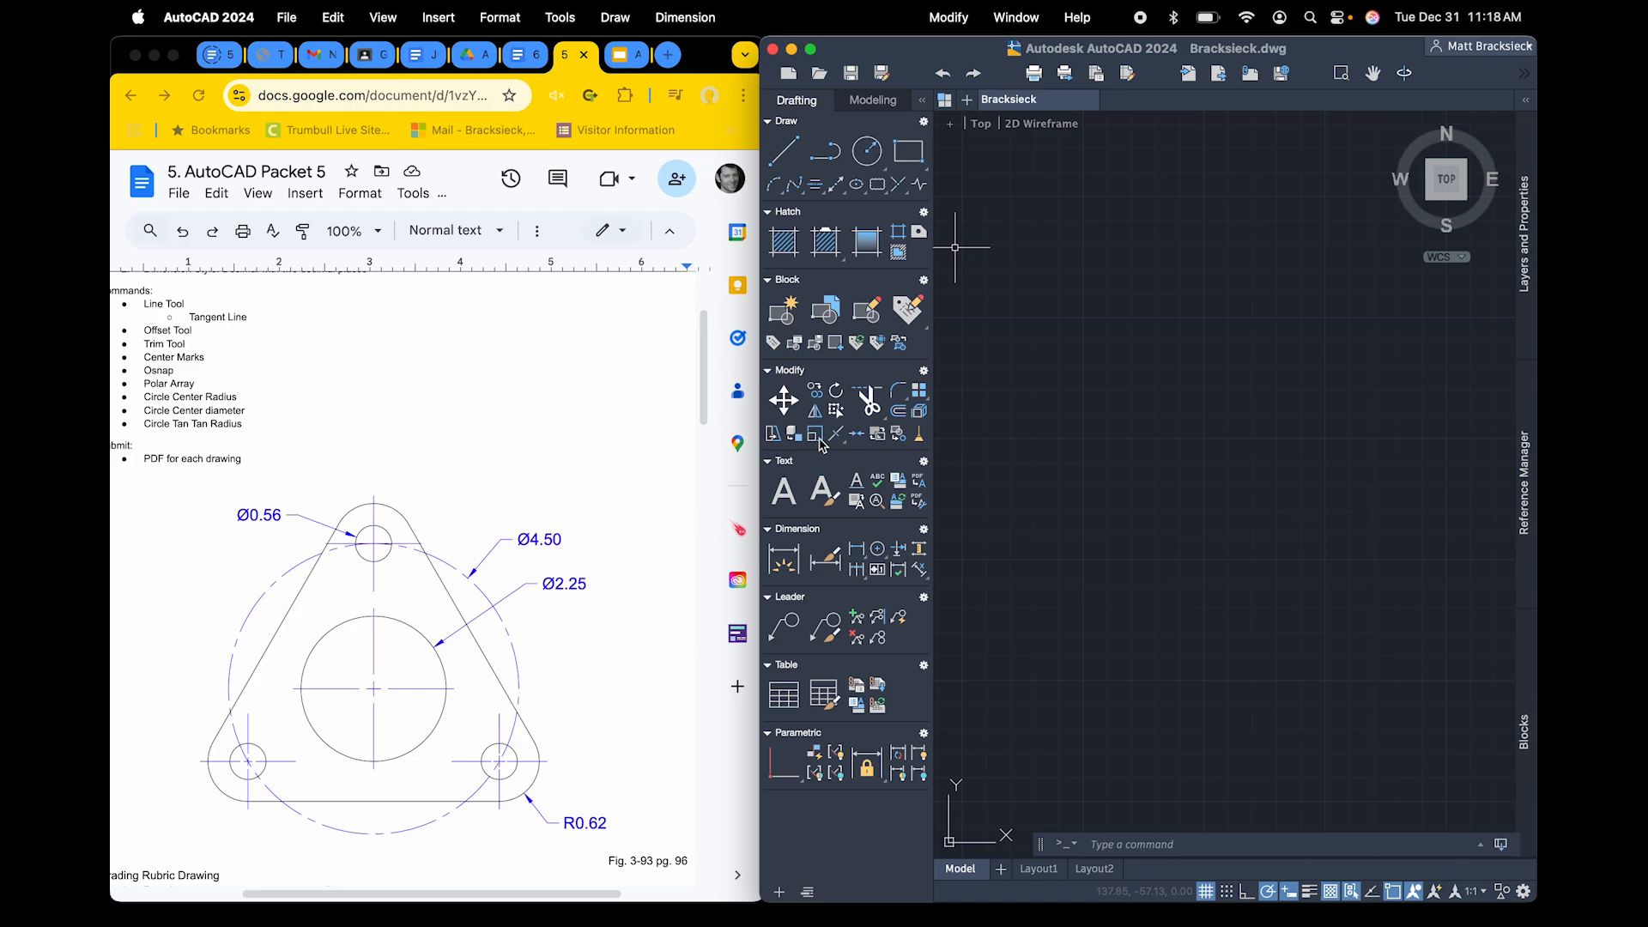
Draw a circle with a 2.25 diameter in the empty drawing and add a center mark to it
drag(867, 153, 881, 209)
click(1114, 347)
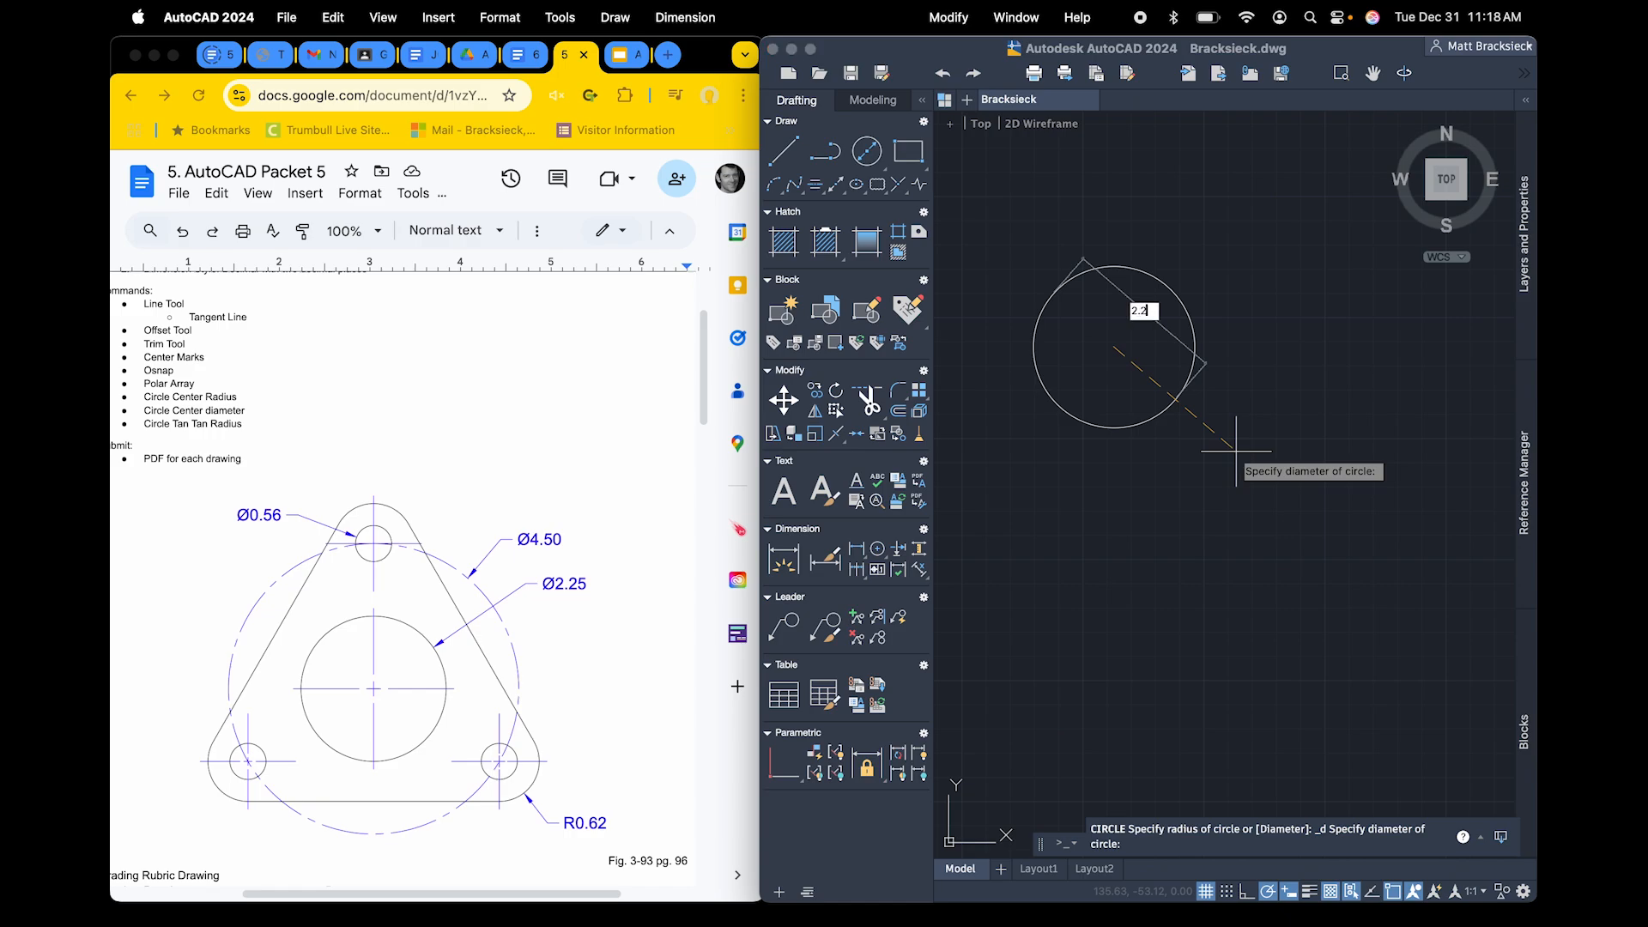
key(Return)
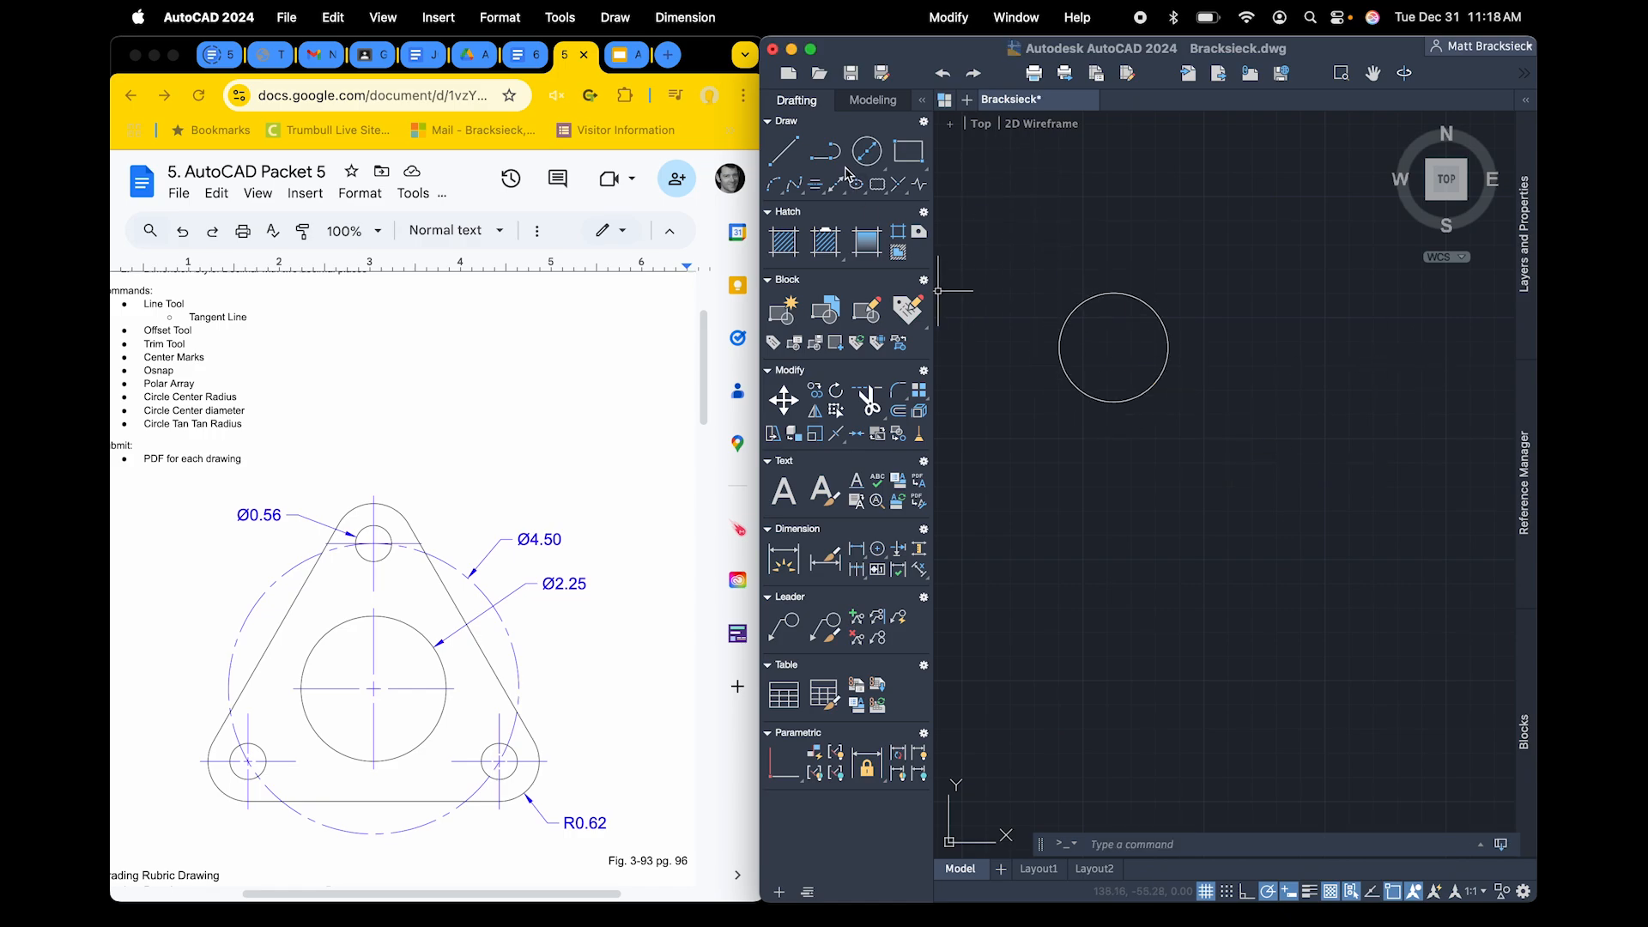
click(878, 552)
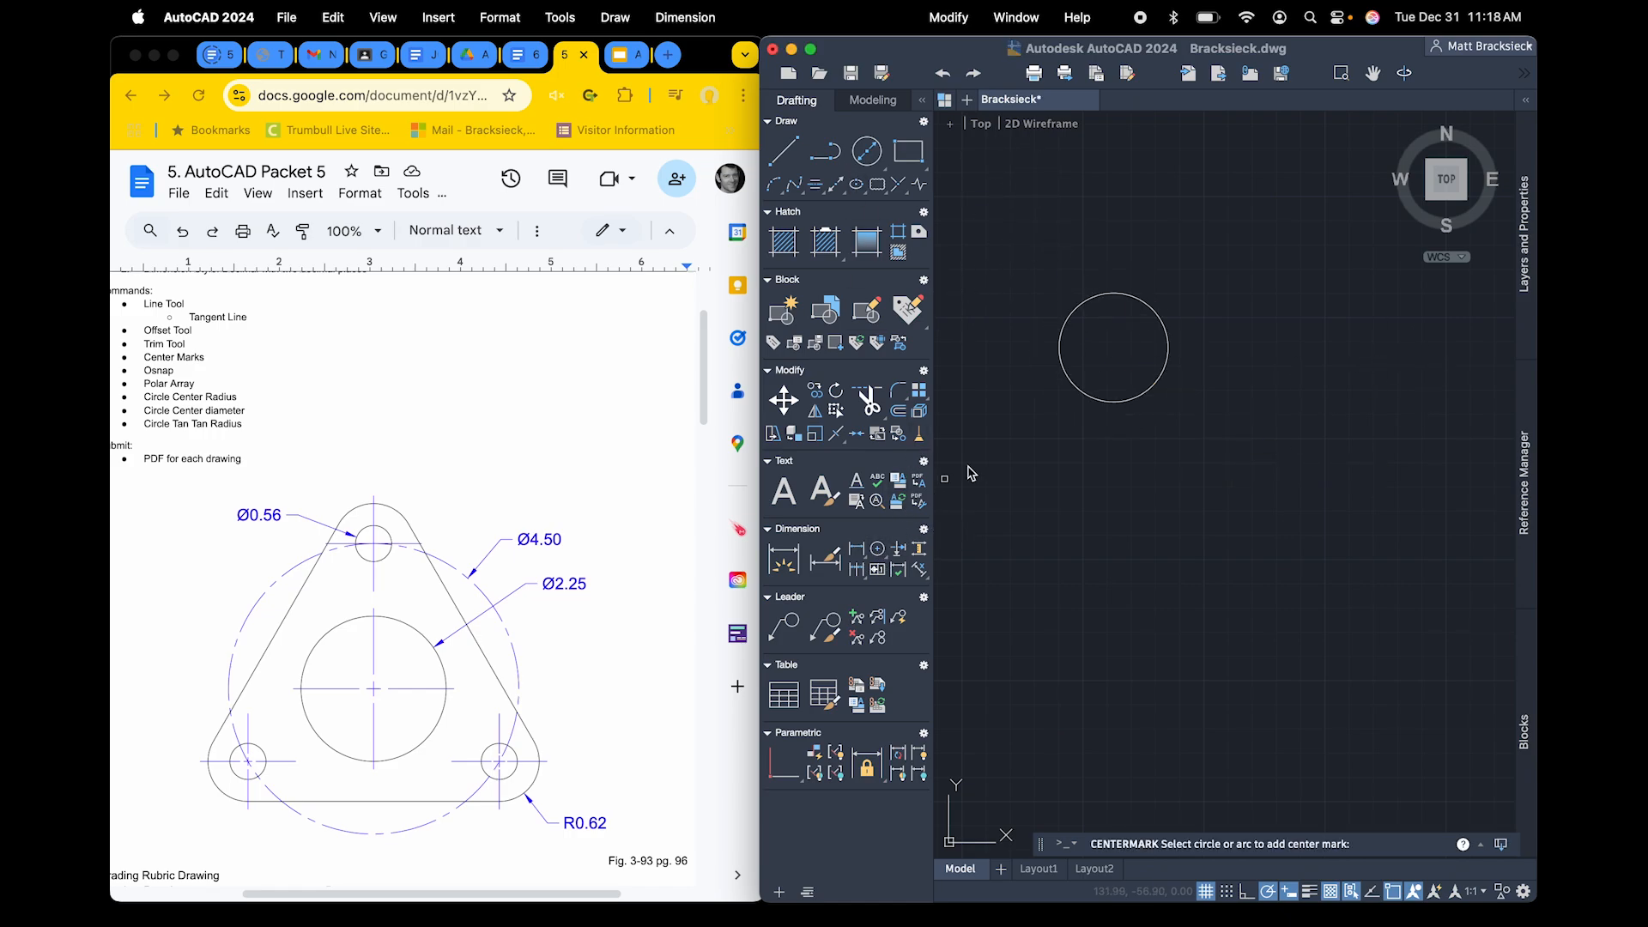
click(1093, 404)
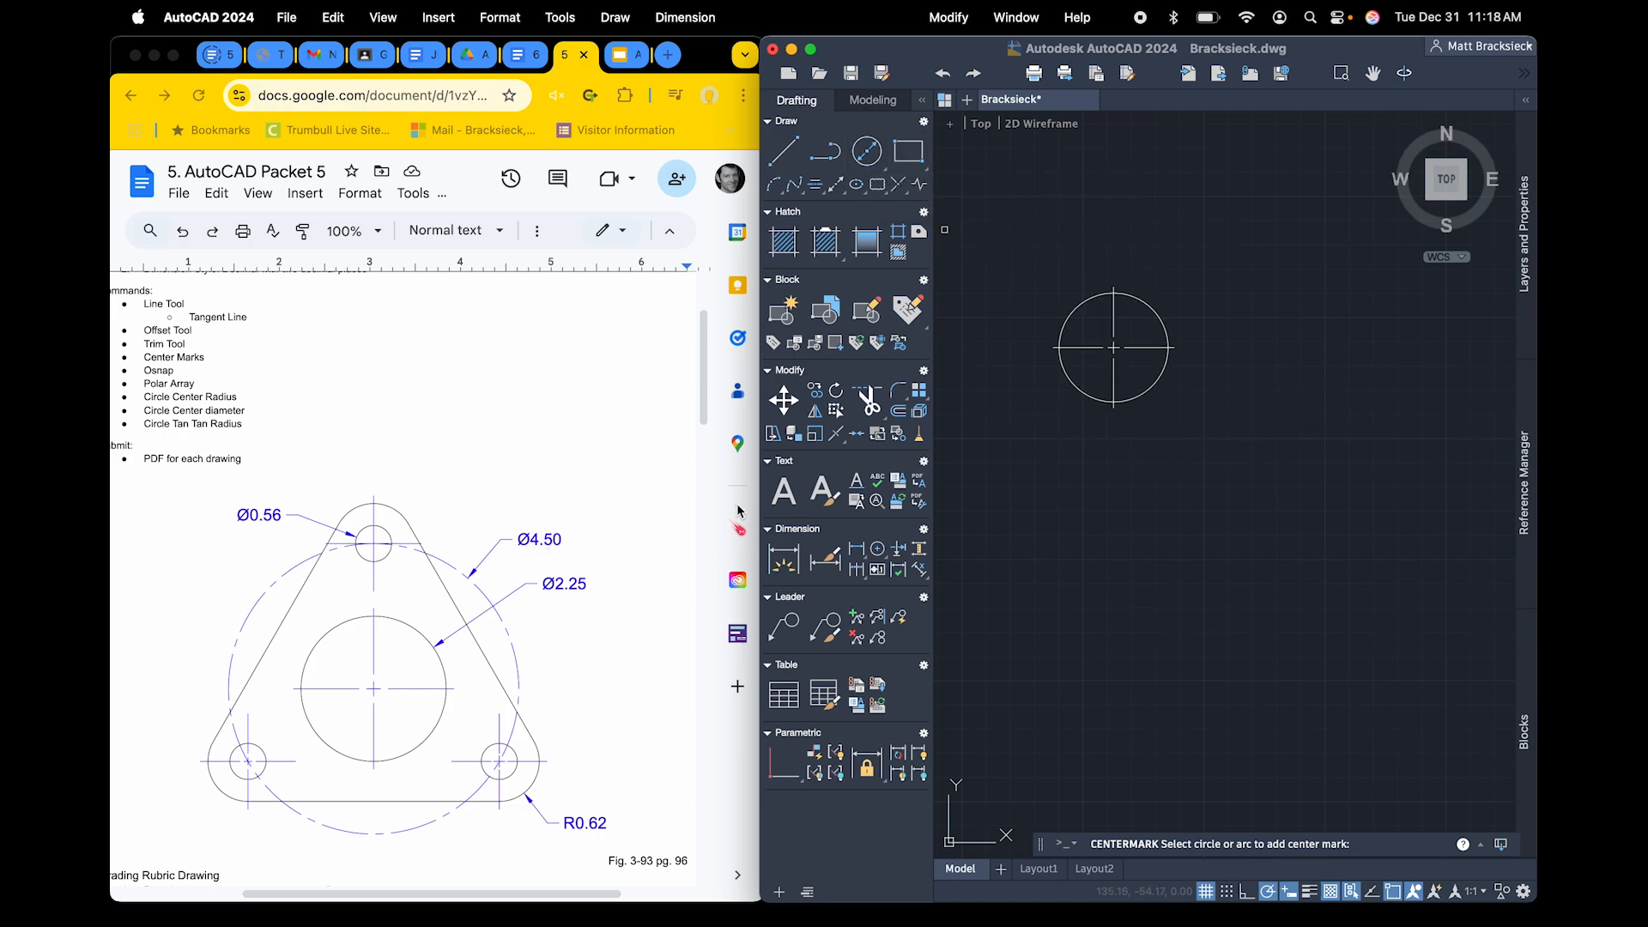
Draw a concentric circle with a 4.50 diameter around the center-marked circle
click(881, 163)
click(1113, 347)
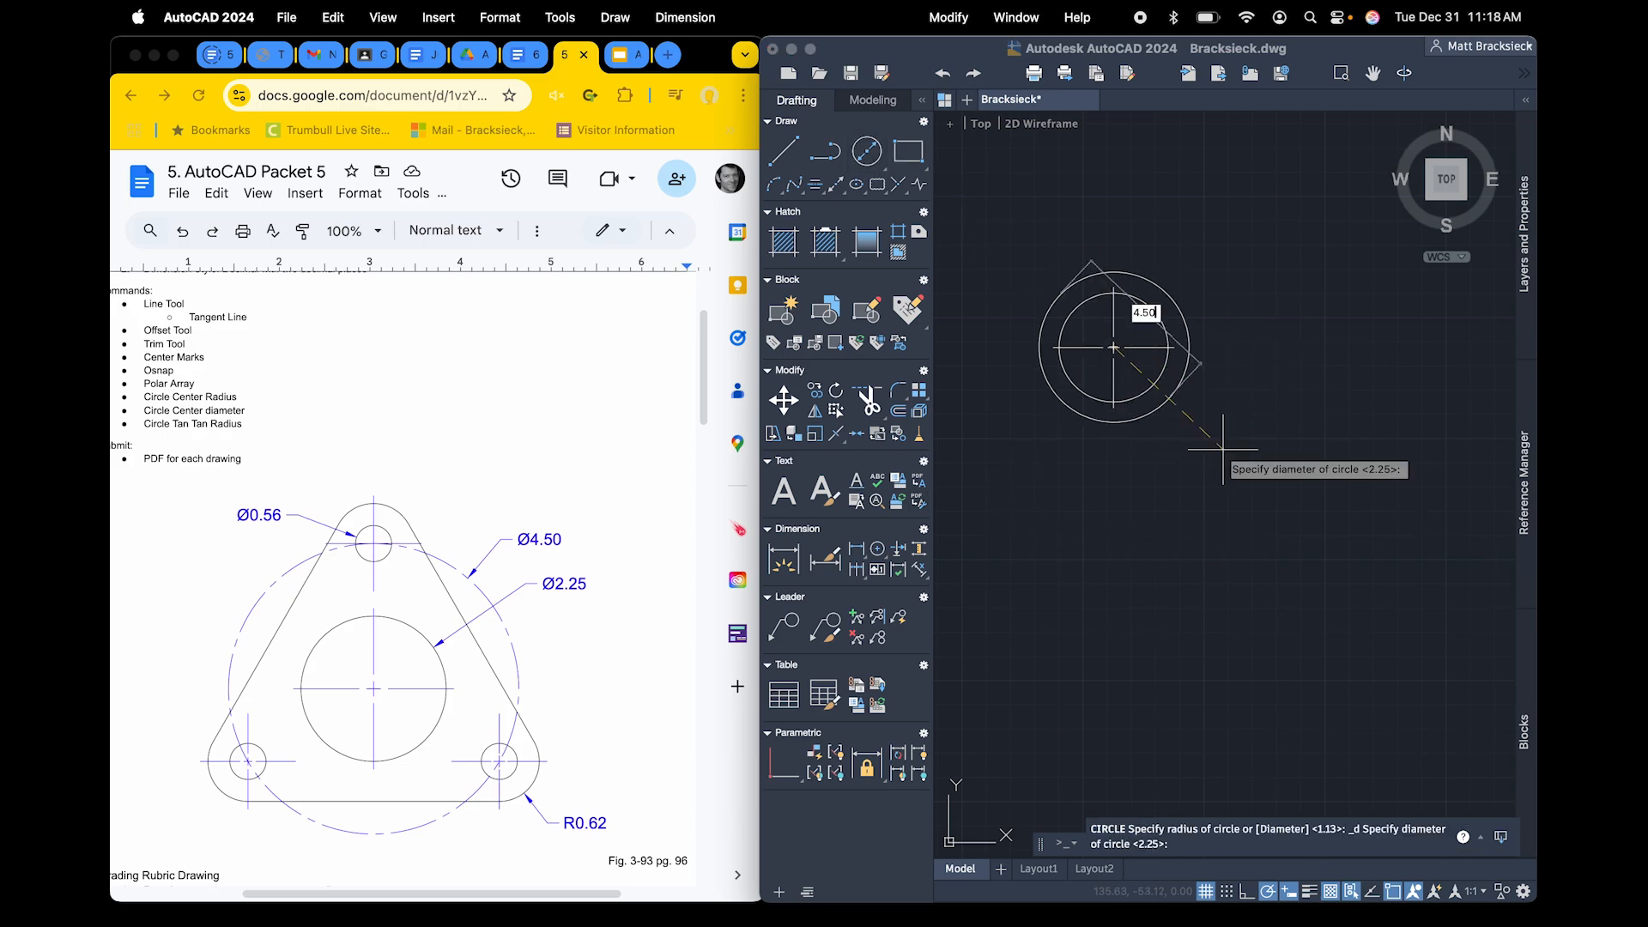
key(Return)
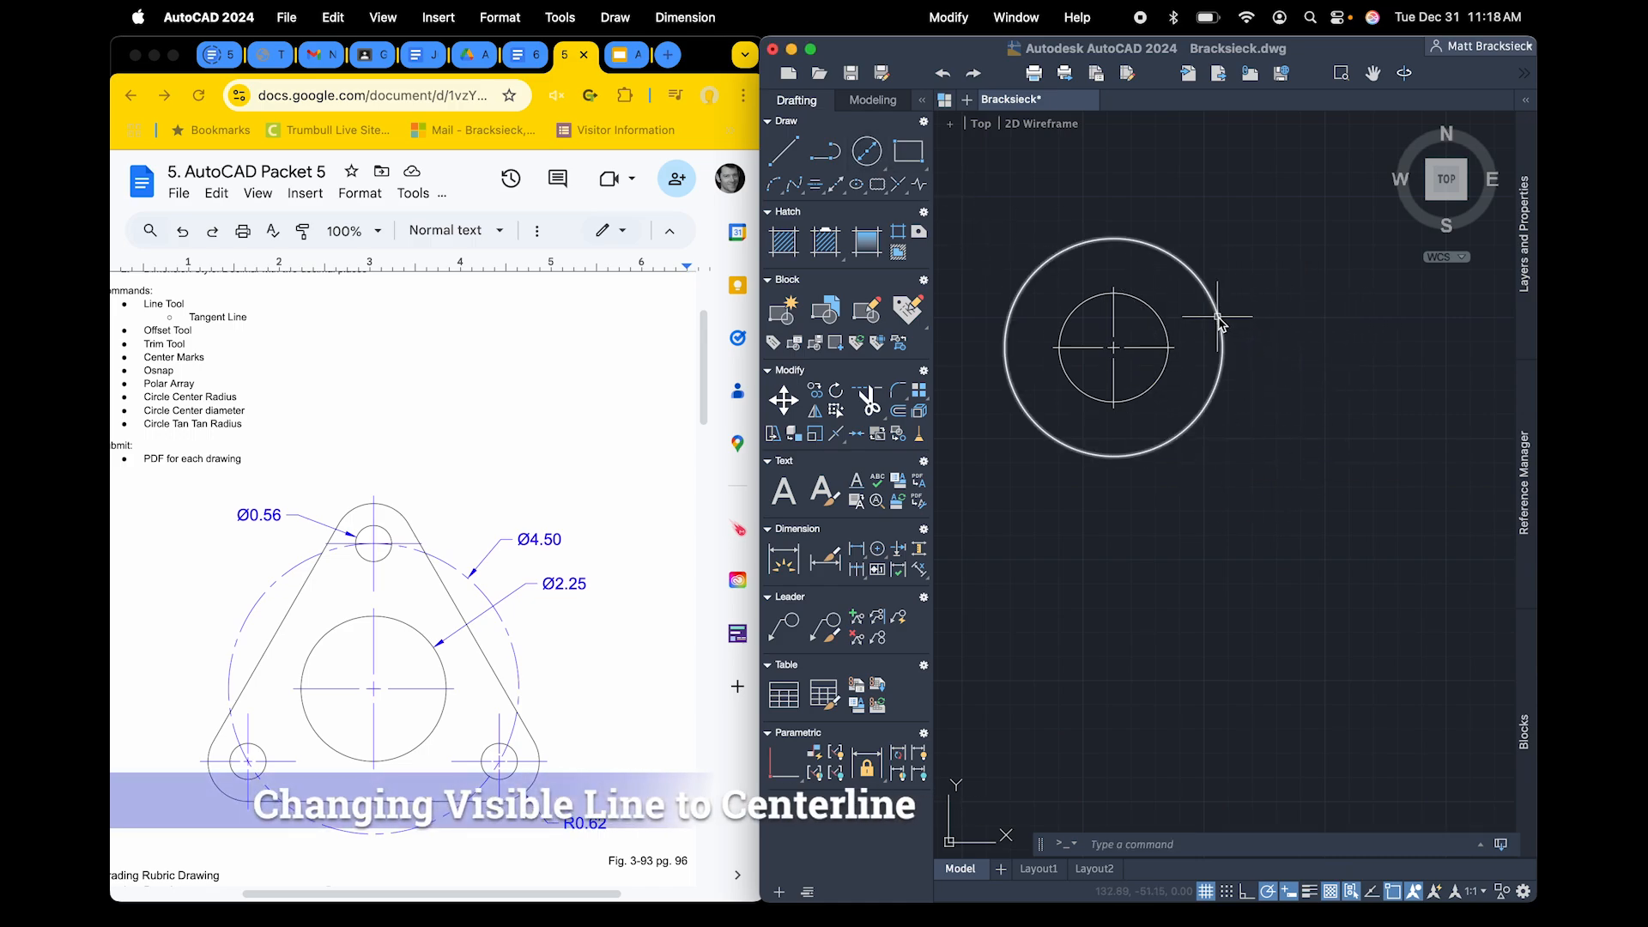
Change the linetype of the 4.50 diameter circle to CENTER2
mouse_move(1220, 320)
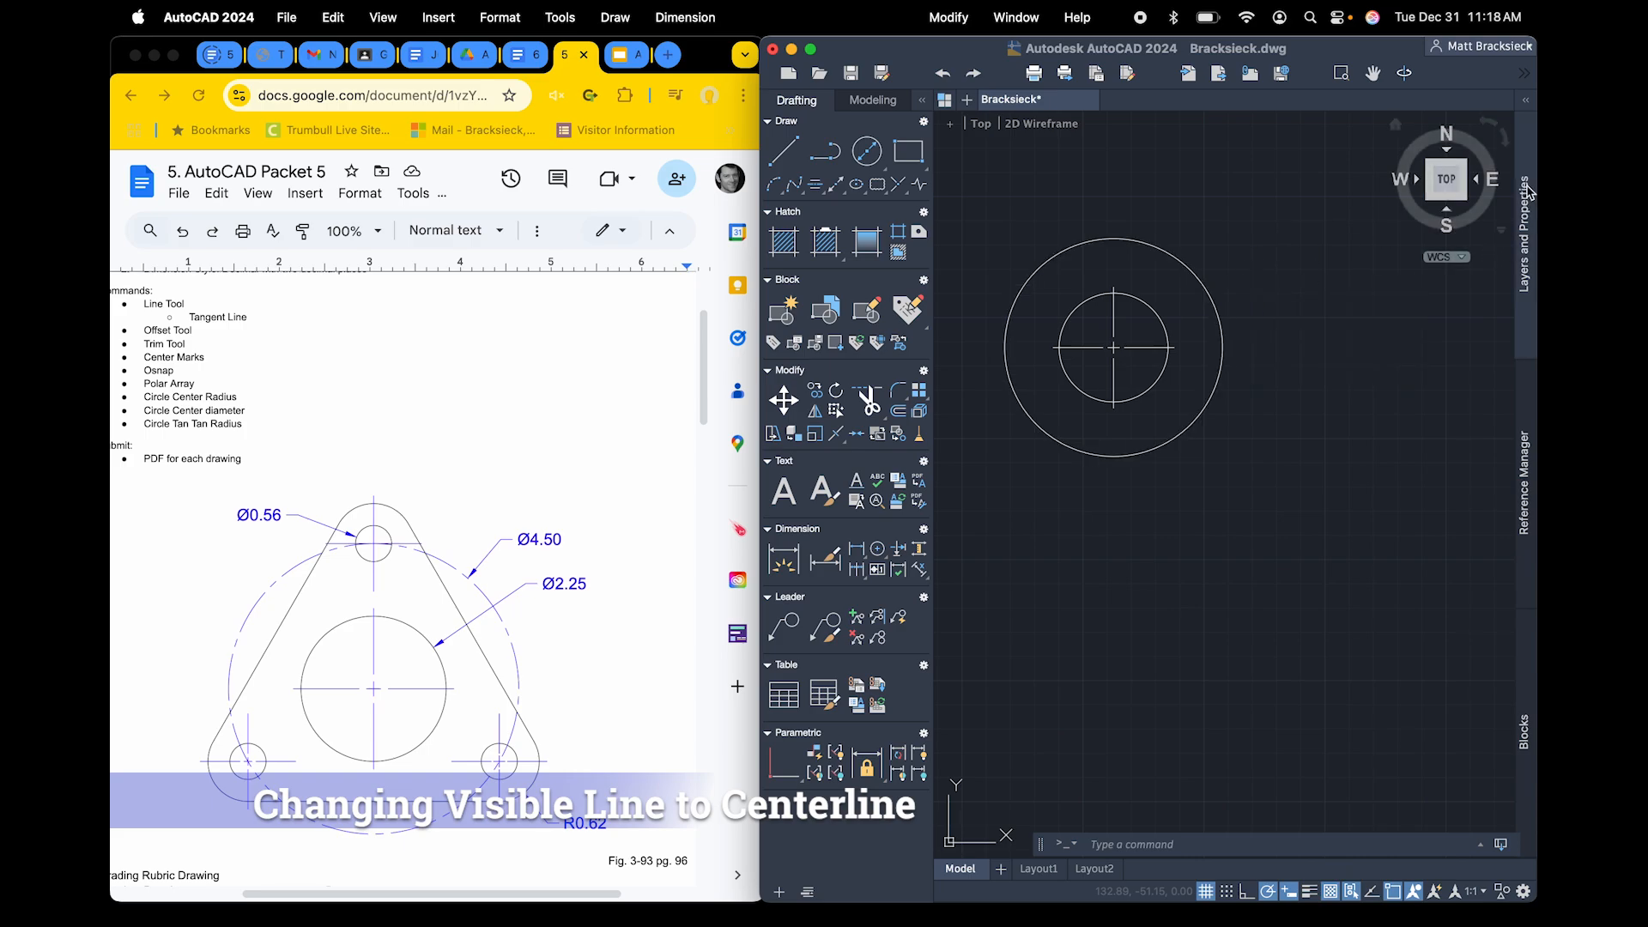
click(1527, 105)
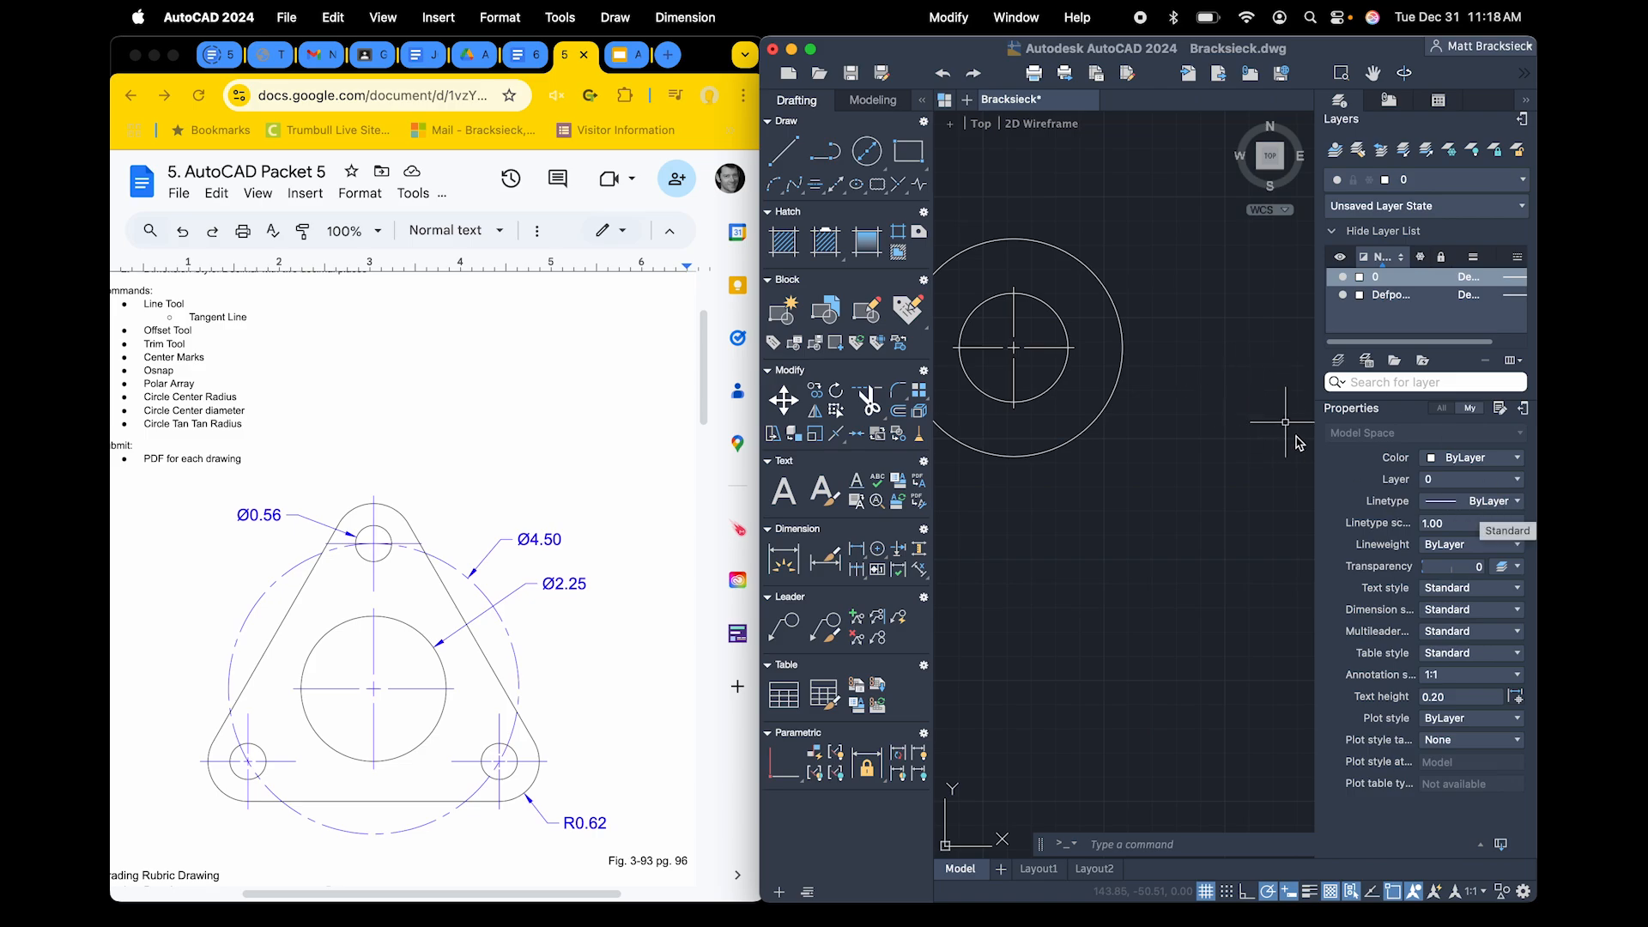
click(1113, 391)
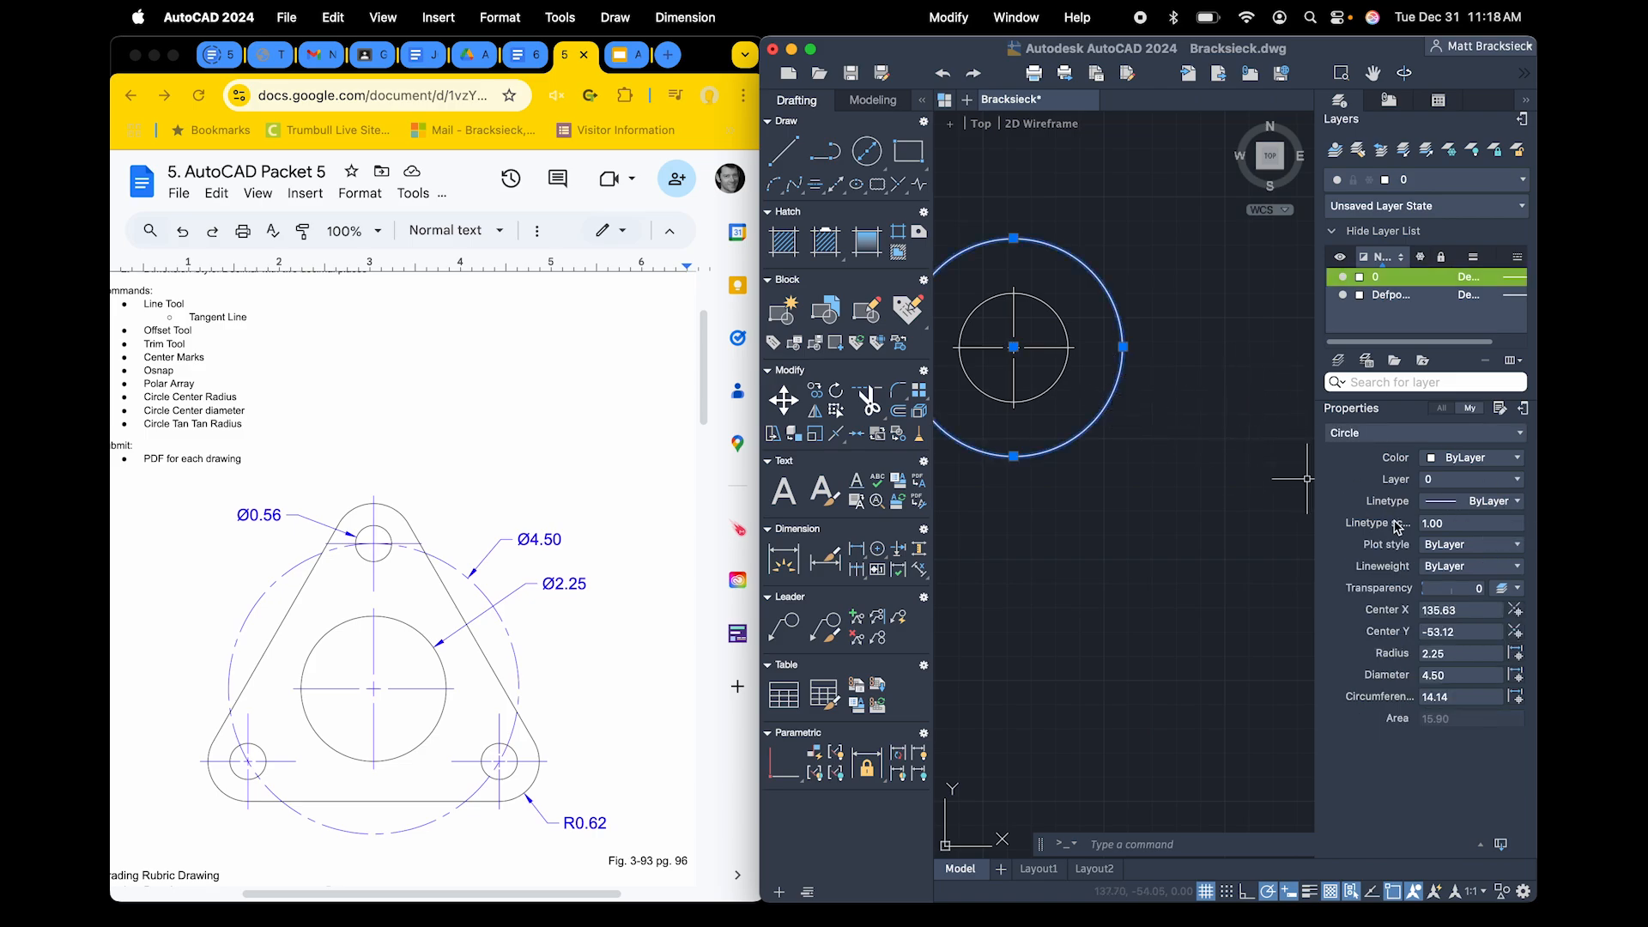
click(1492, 502)
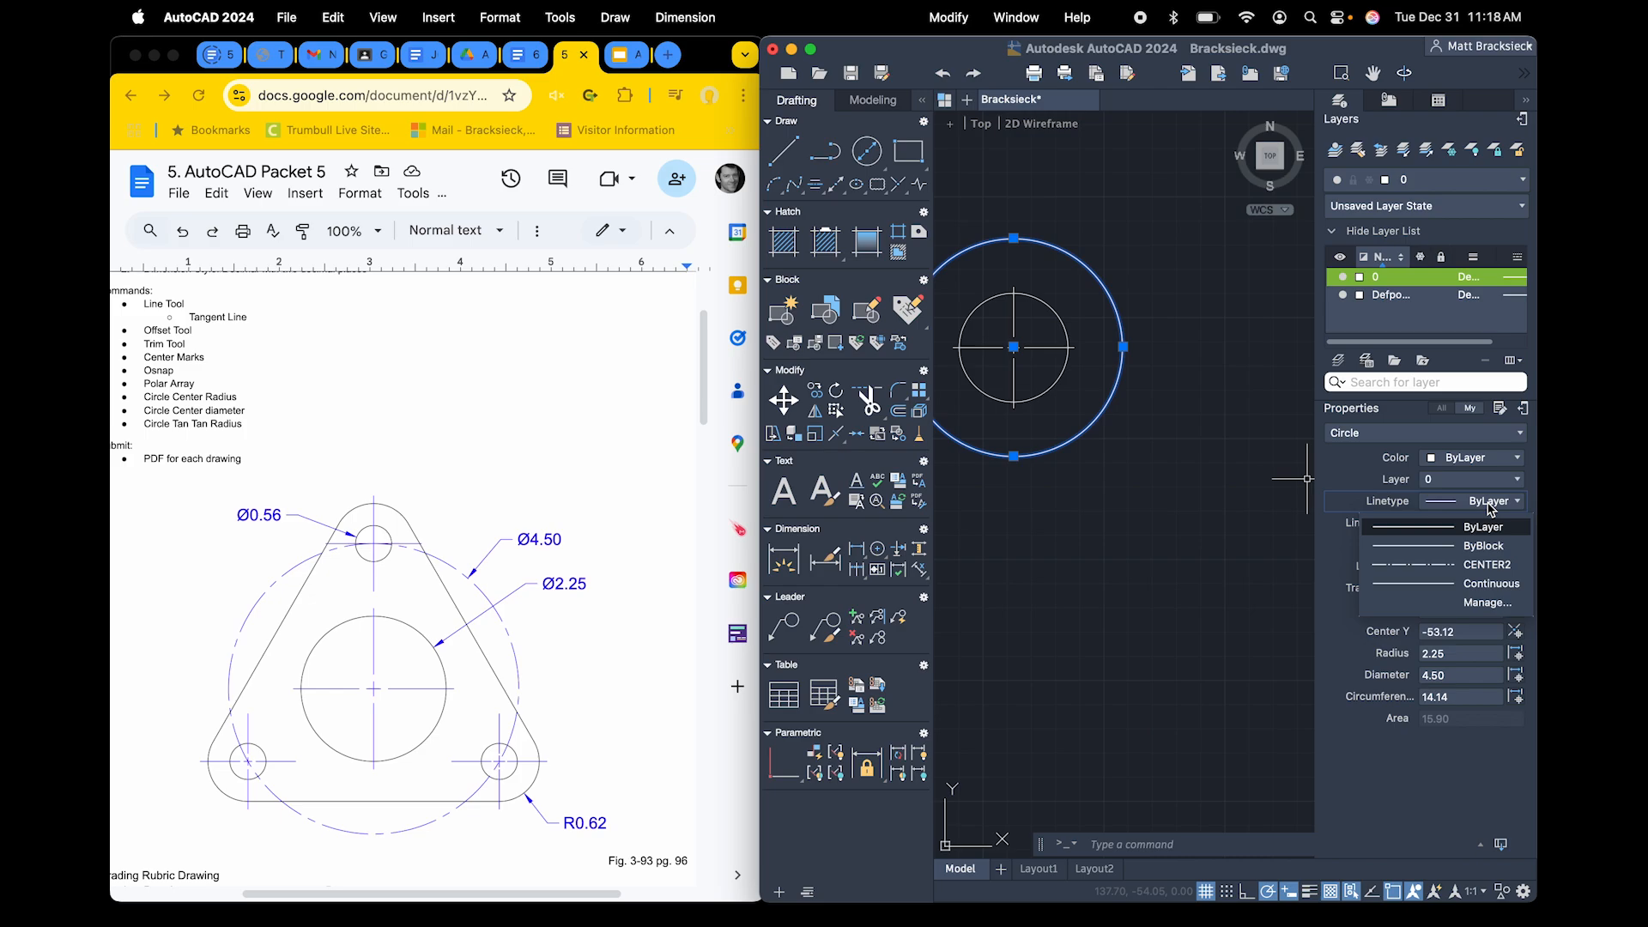
click(1493, 567)
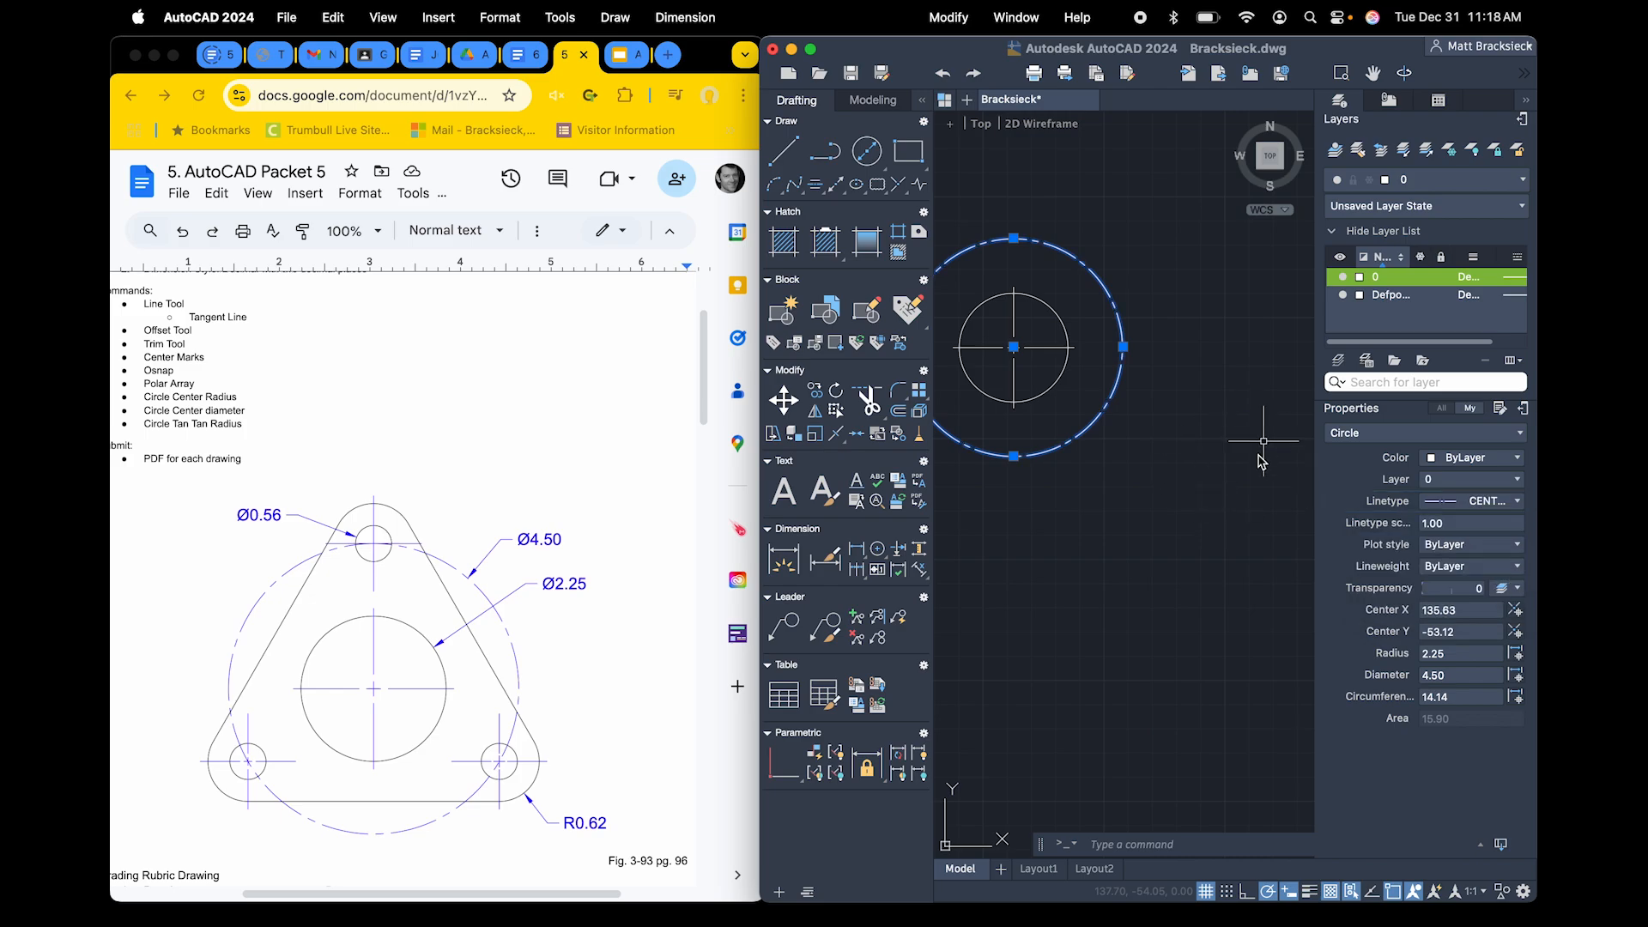
click(1527, 101)
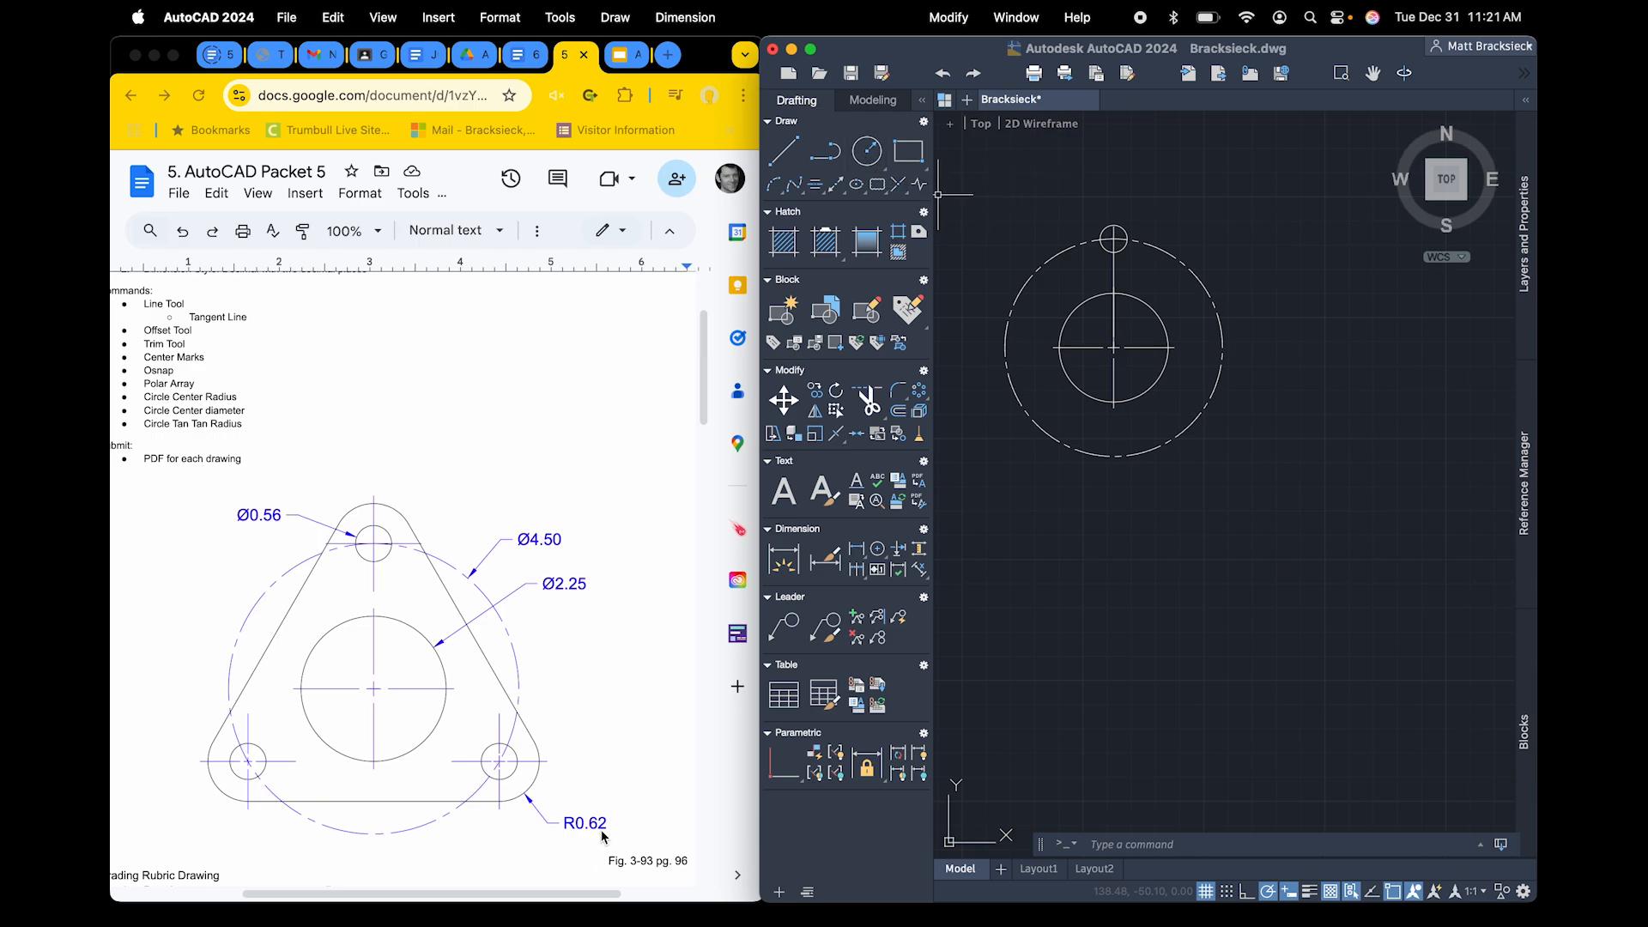
Draw a circle with a 0.62 radius concentric with the small hole at the top of the centerline circle
click(860, 159)
click(892, 191)
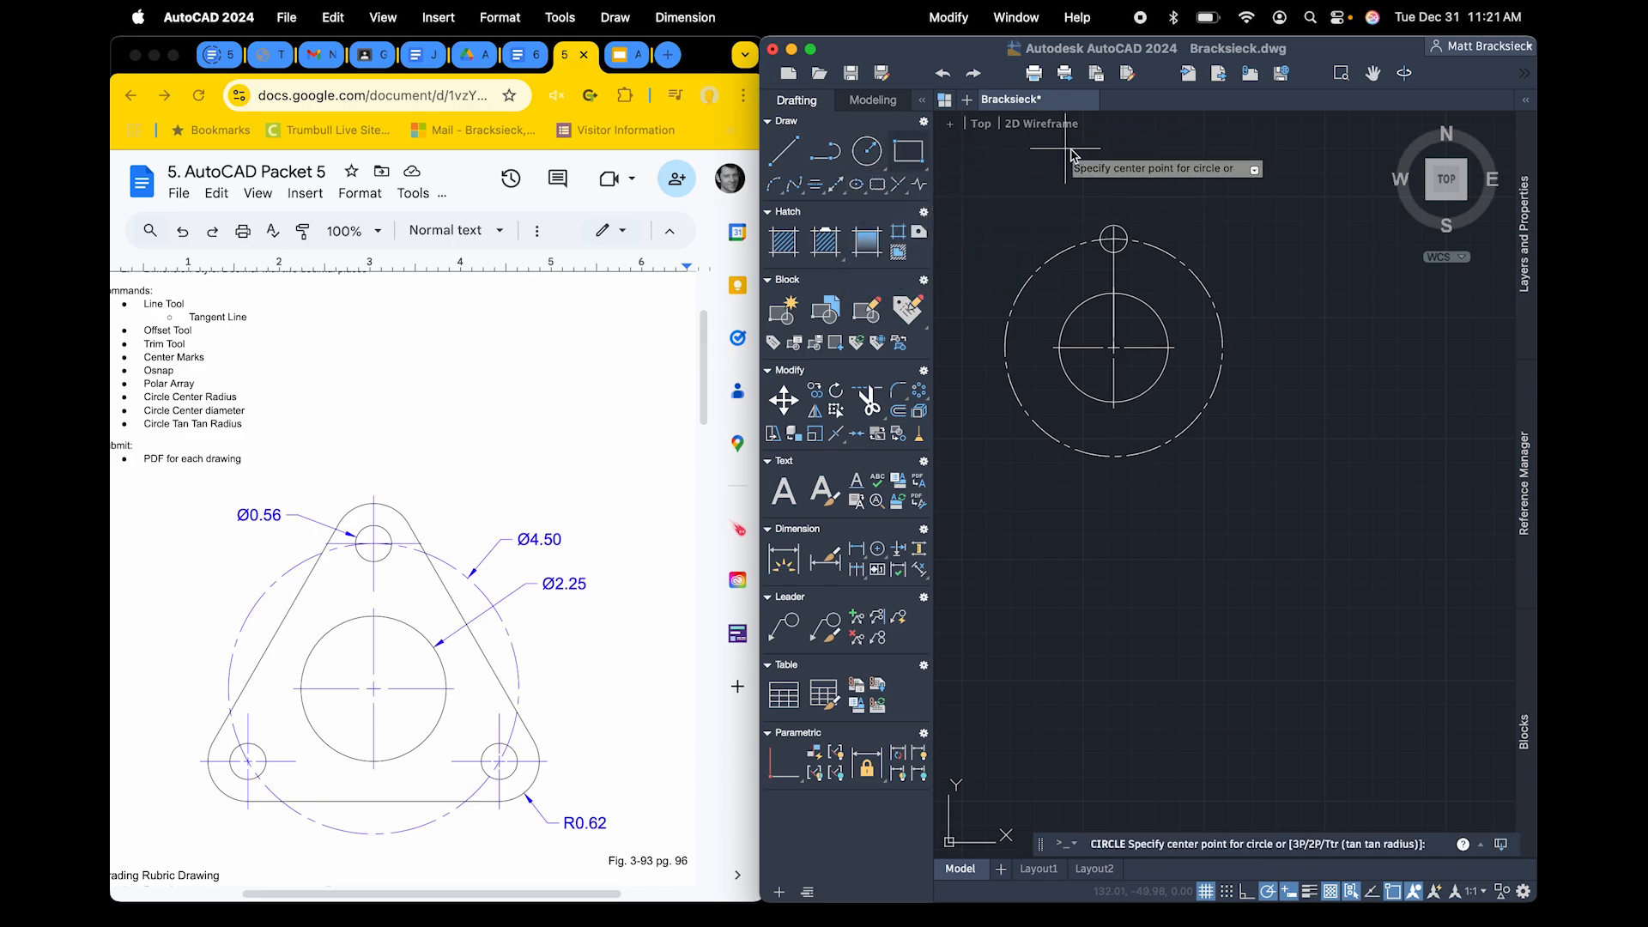
click(1113, 239)
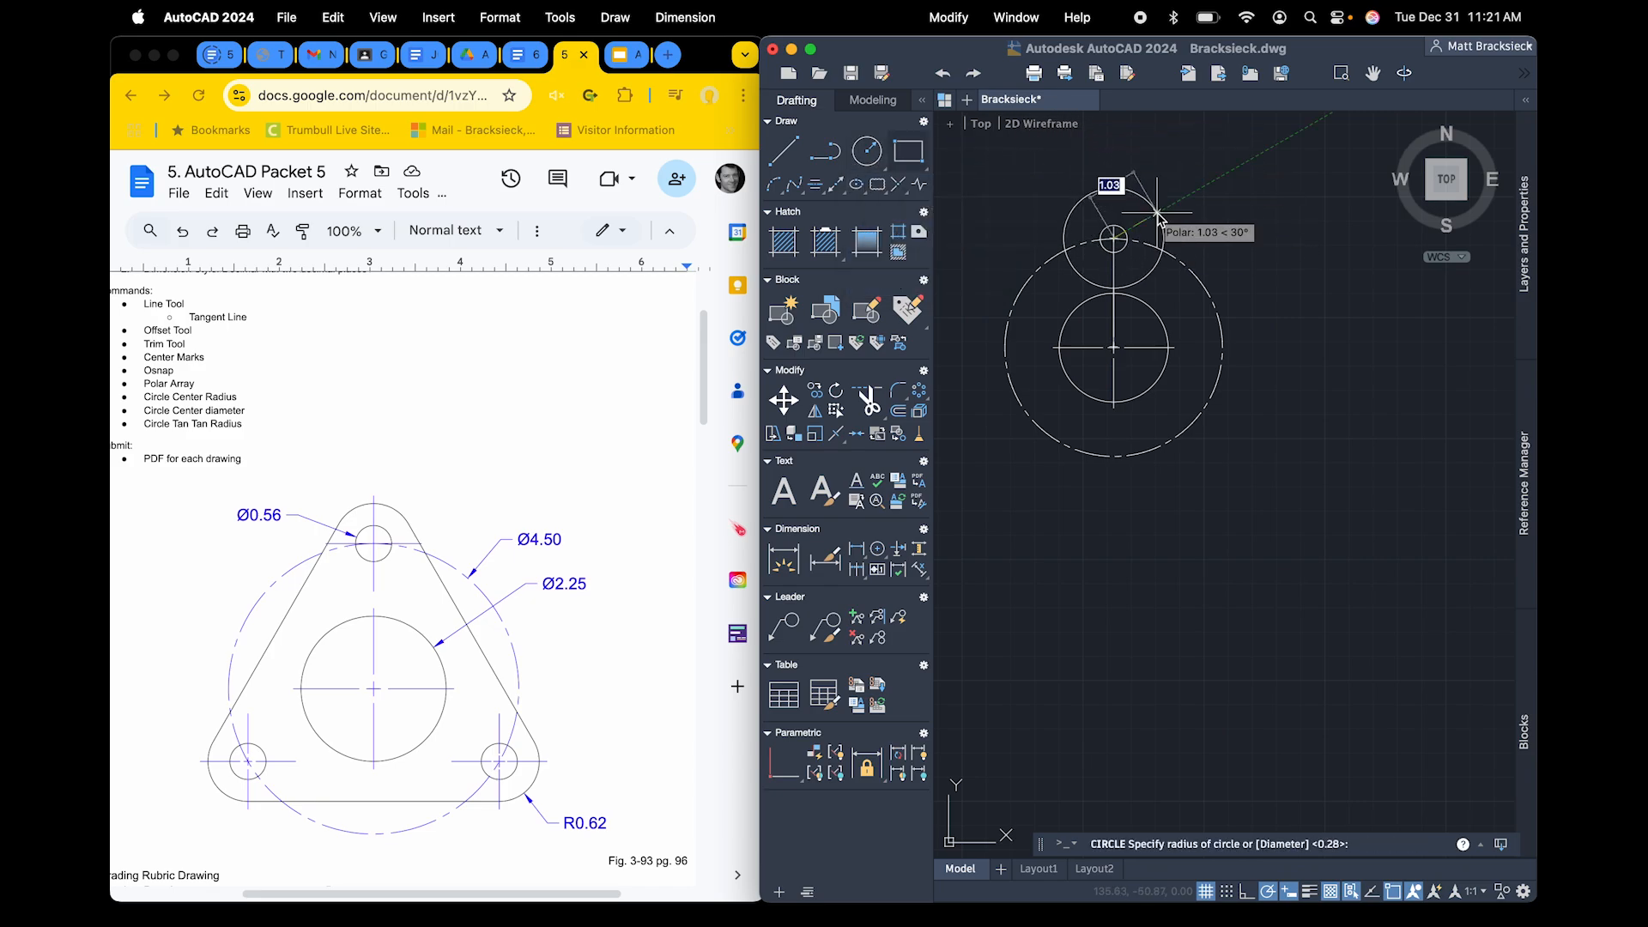
text(.)
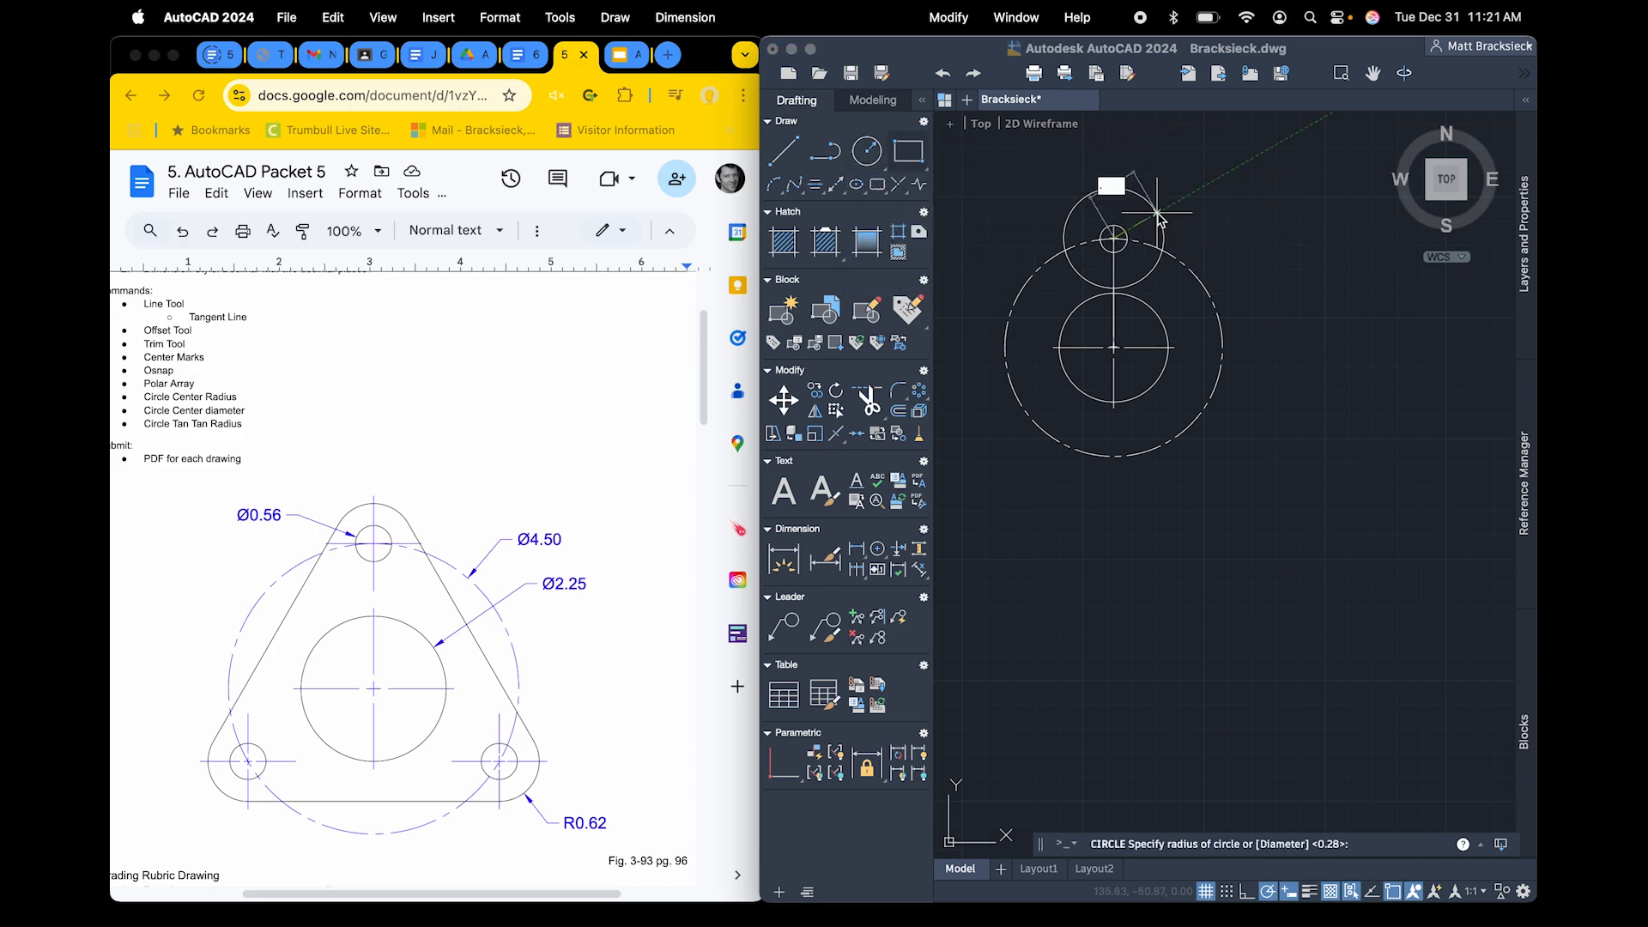
text(62)
key(Return)
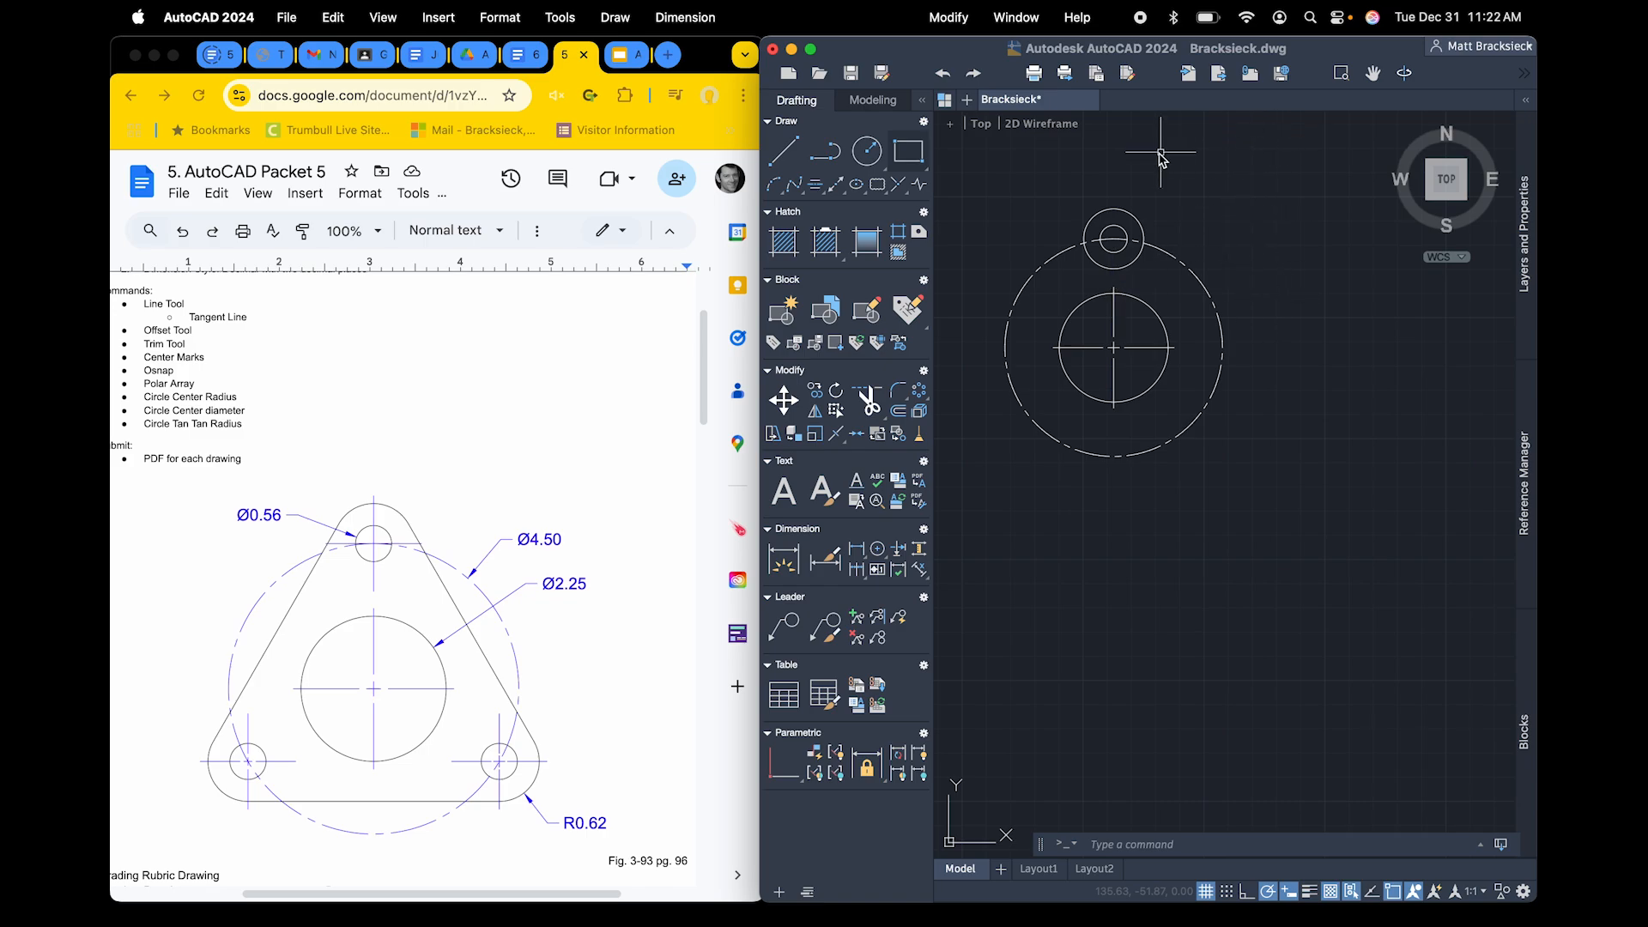
Create a polar array of the small hole and its outer circle about the large circle's center, with 3 items over 360 degrees
click(919, 396)
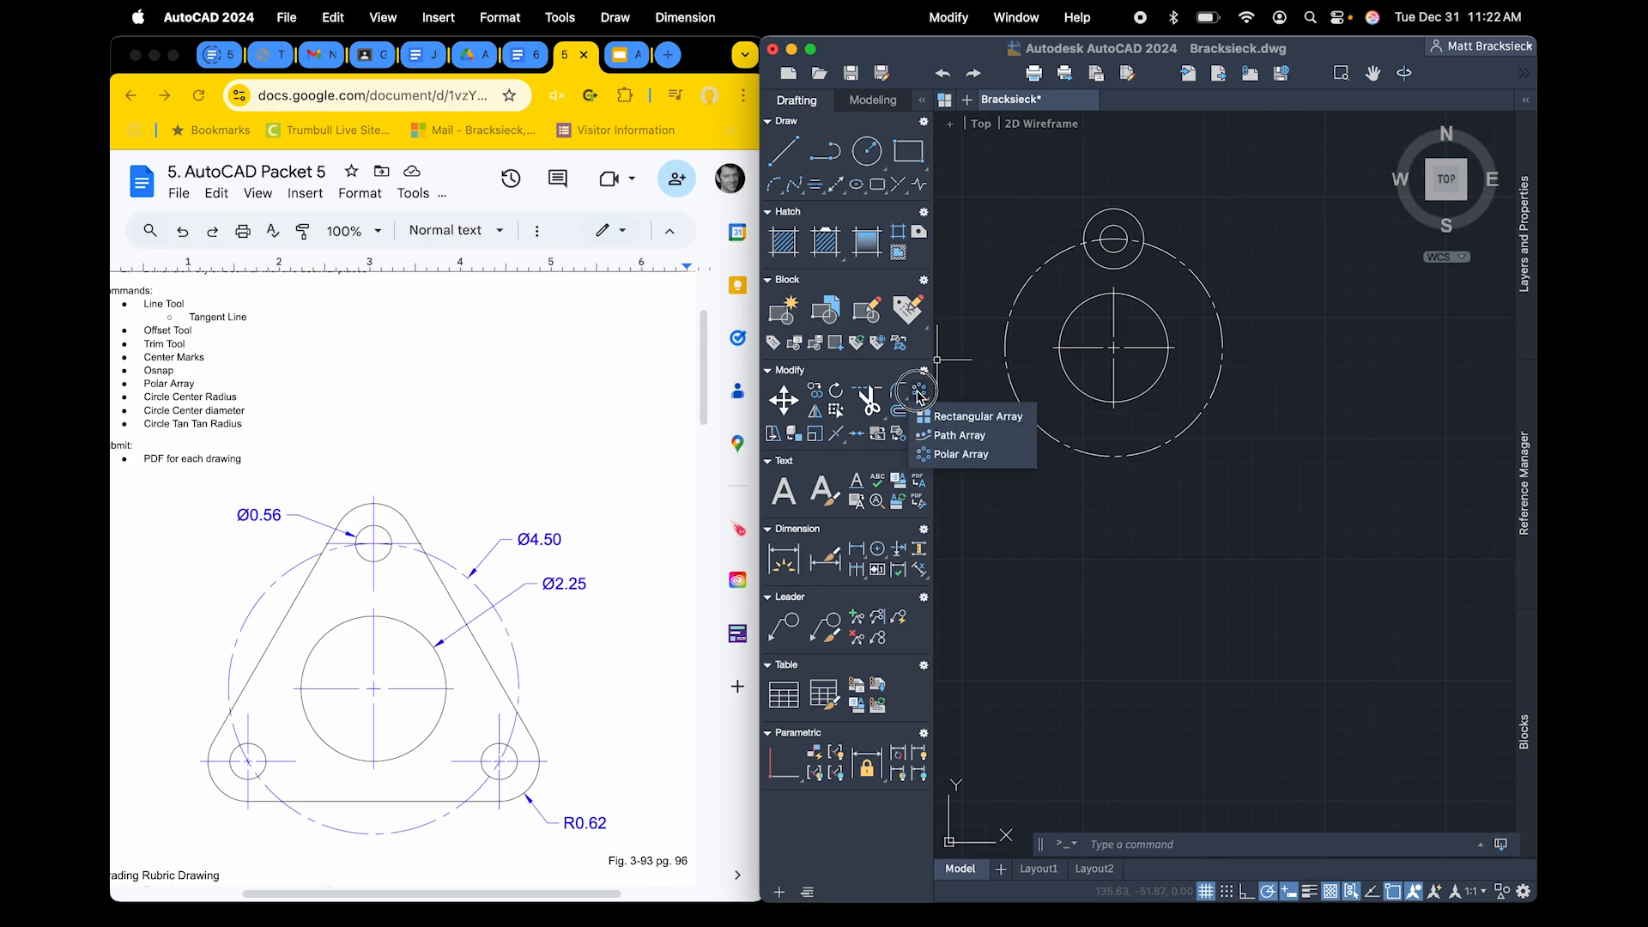
click(923, 419)
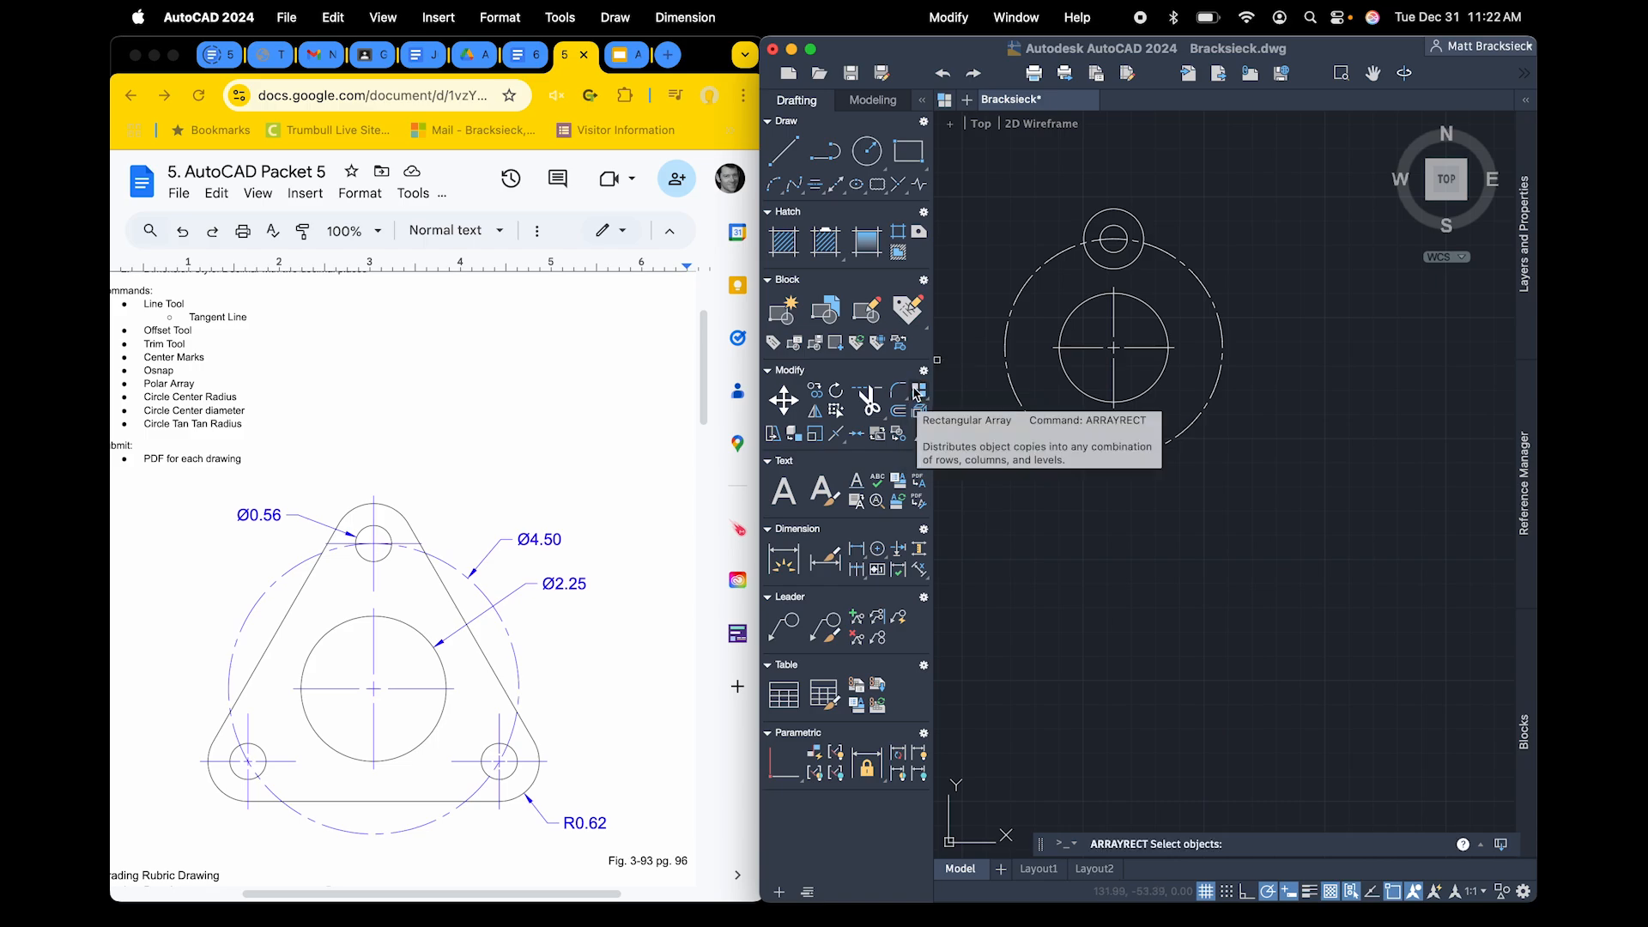
click(920, 396)
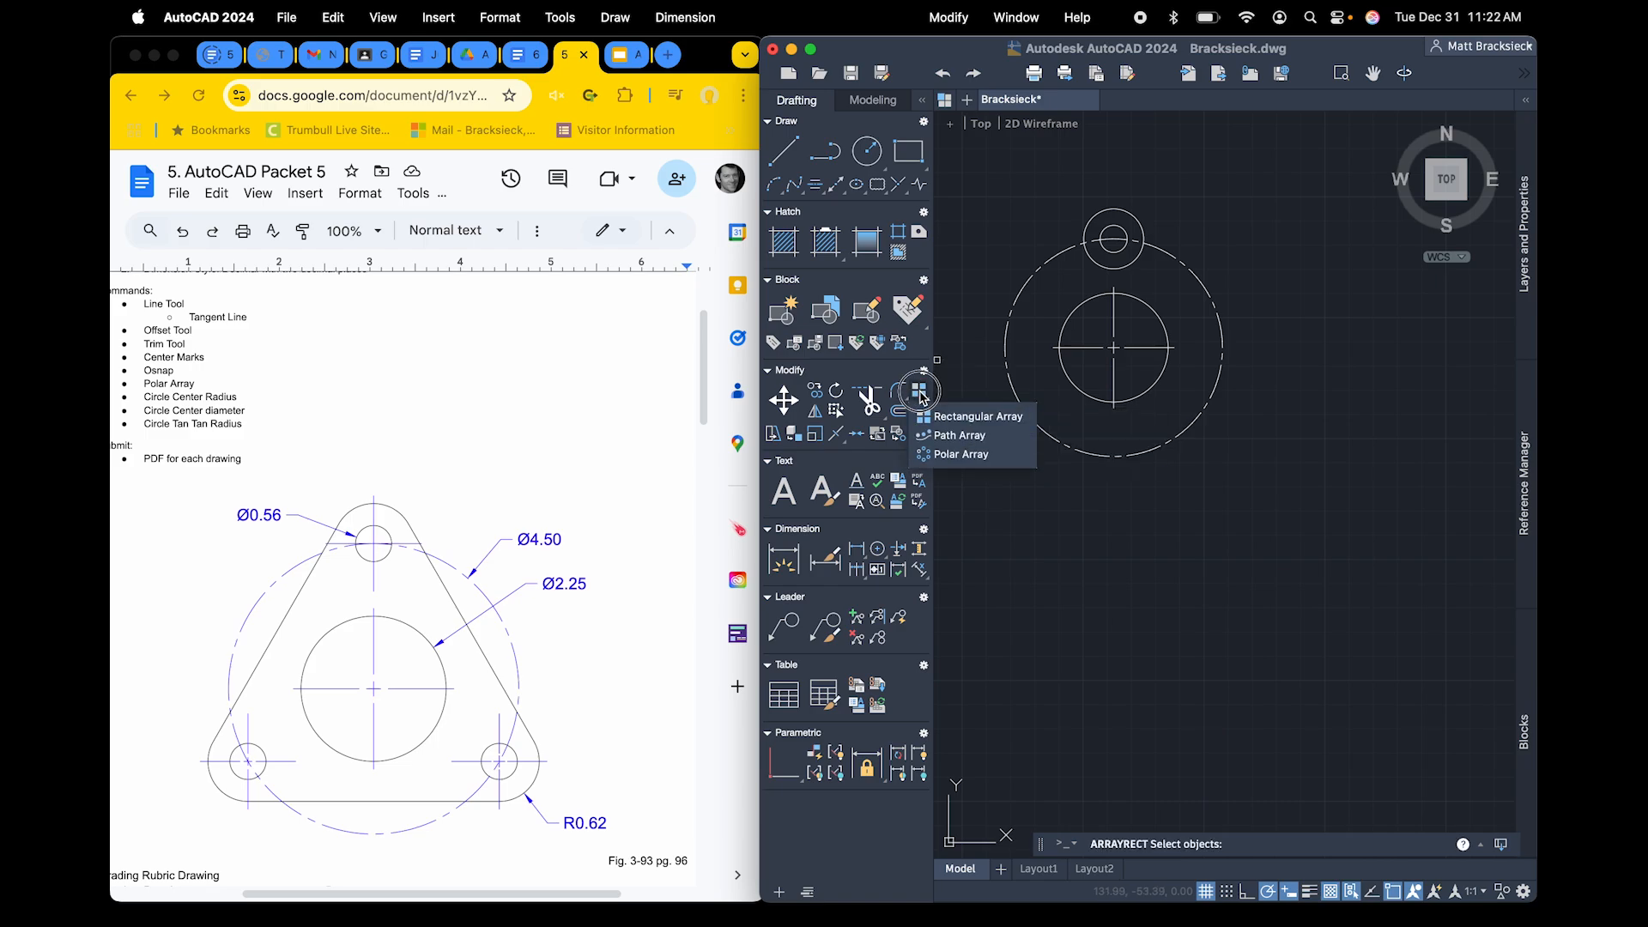
click(957, 454)
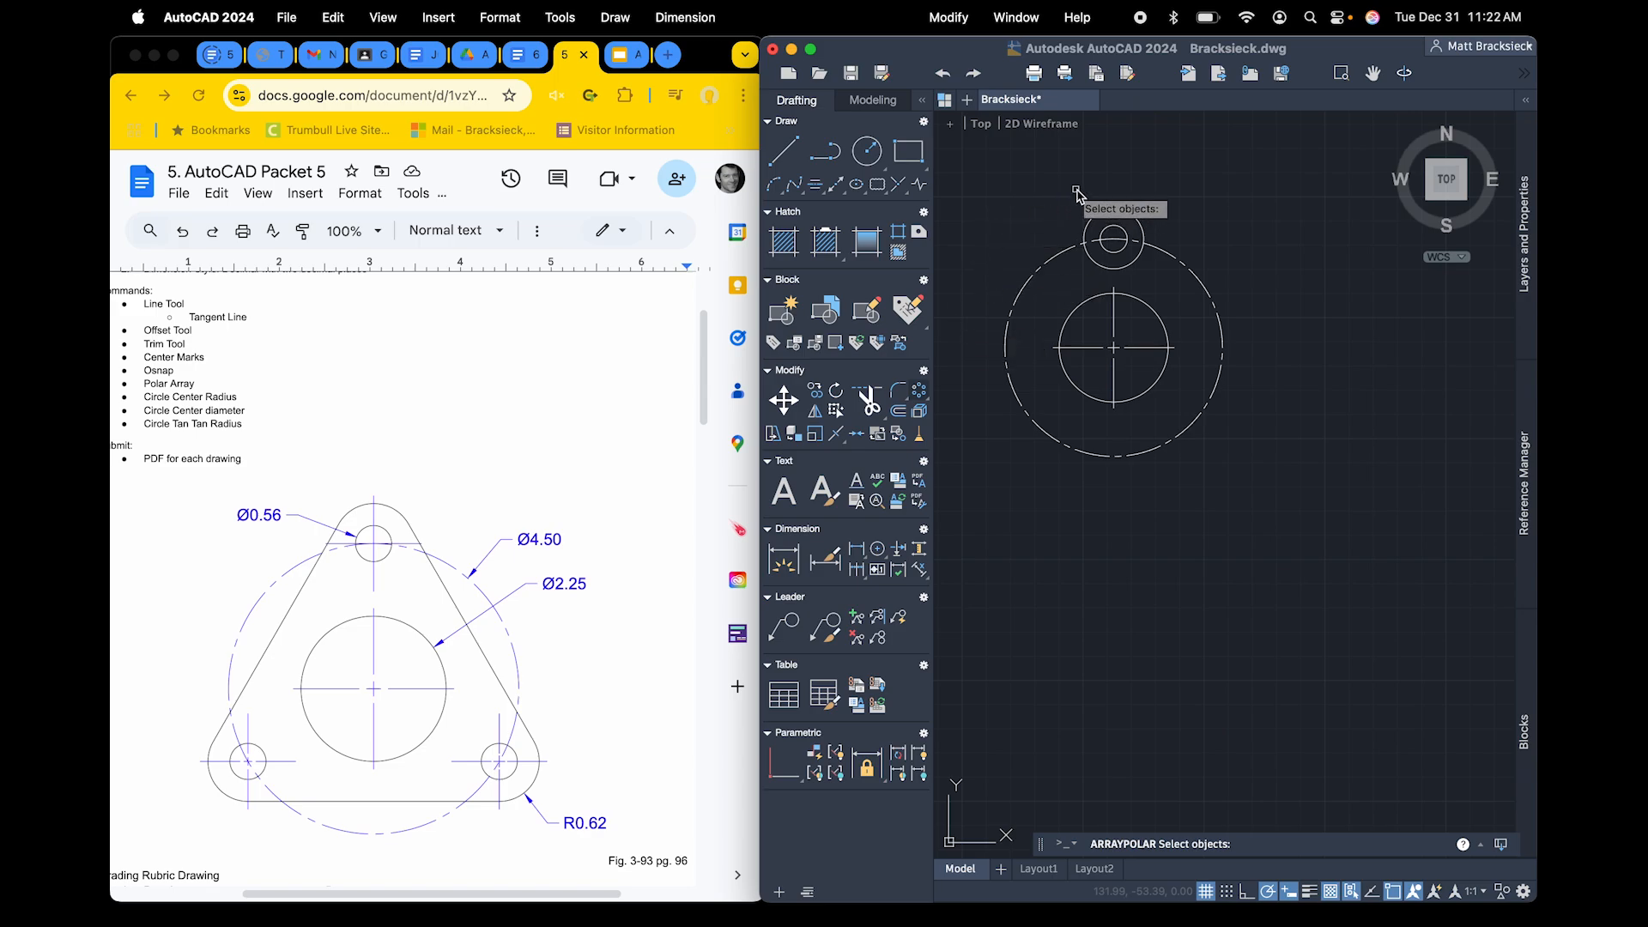
click(1113, 234)
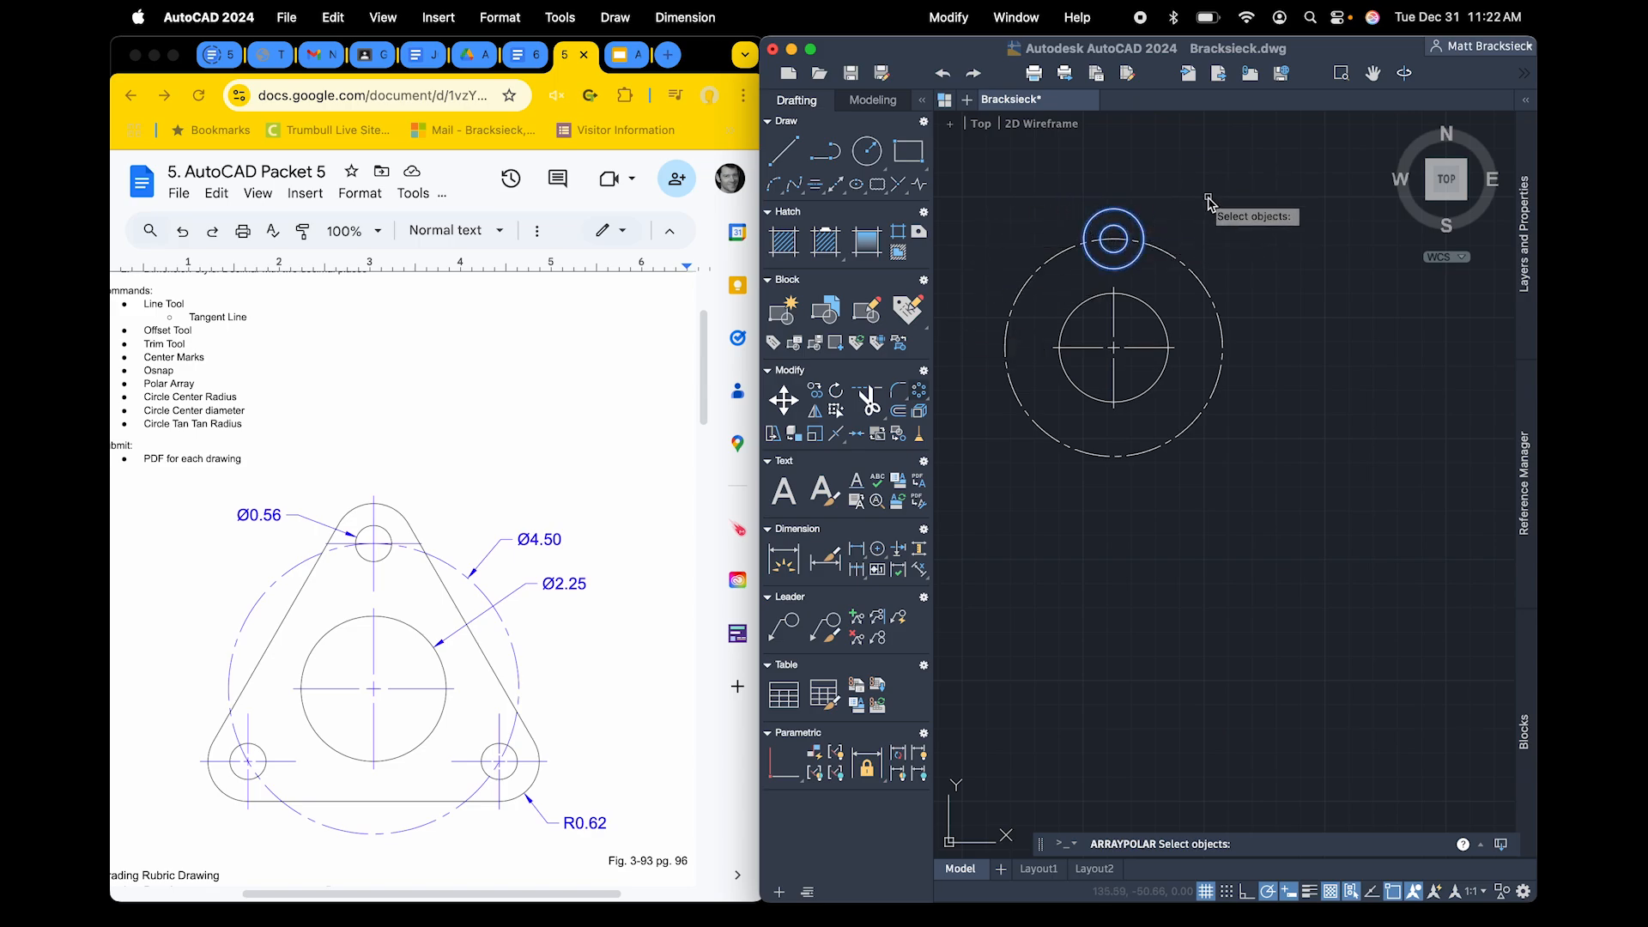
key(Return)
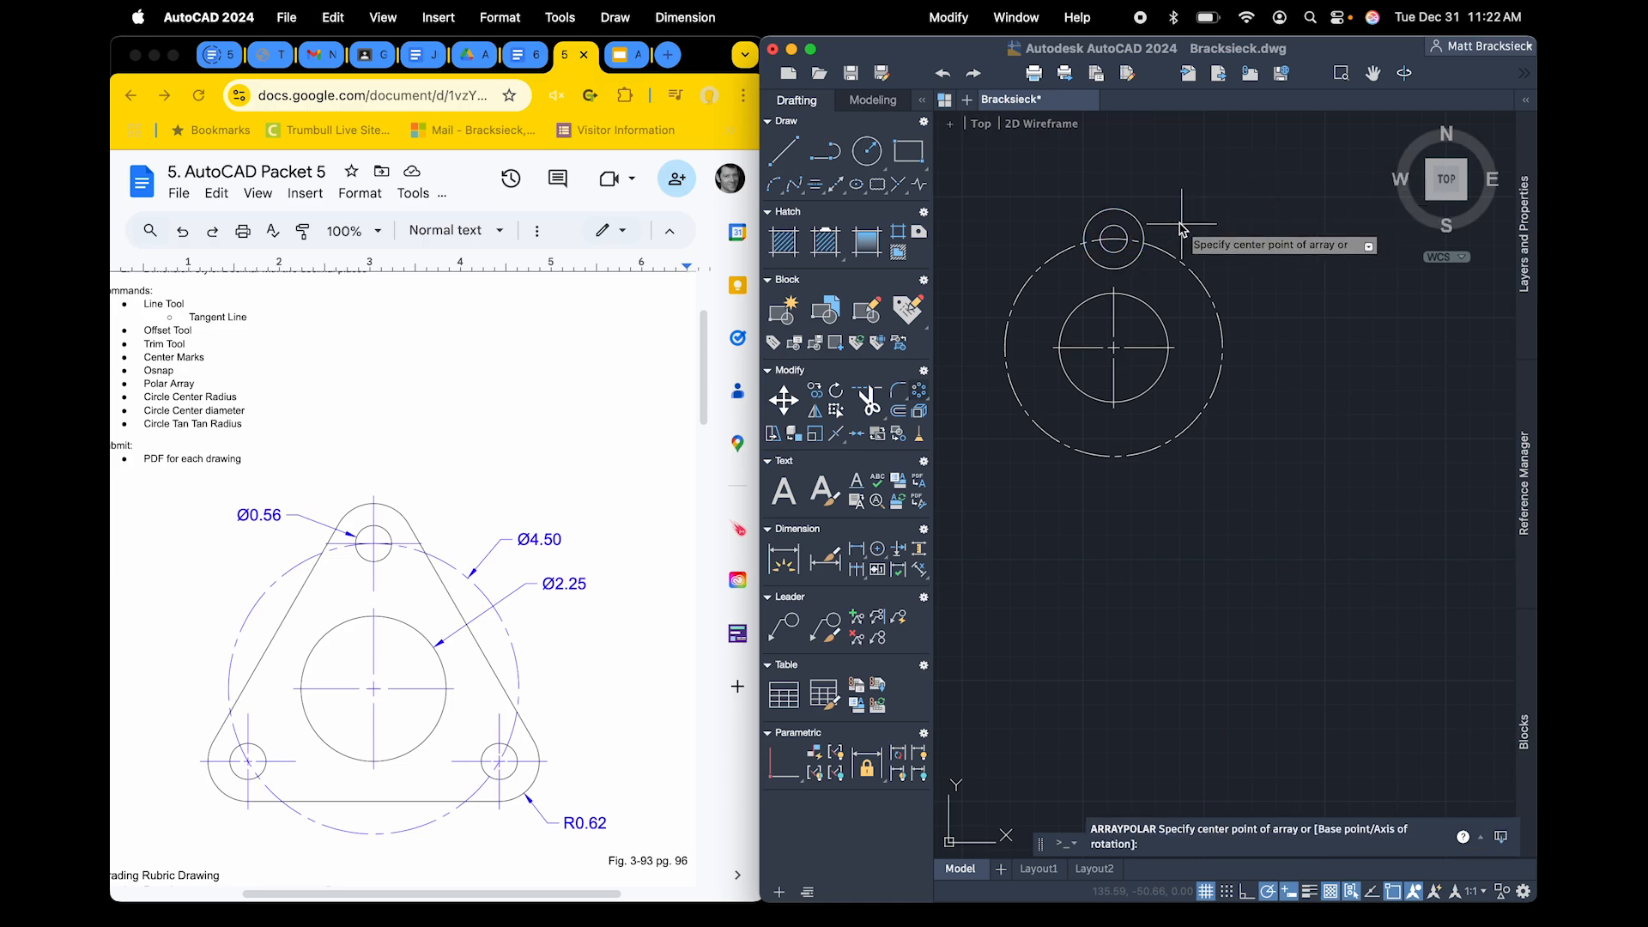
click(1115, 352)
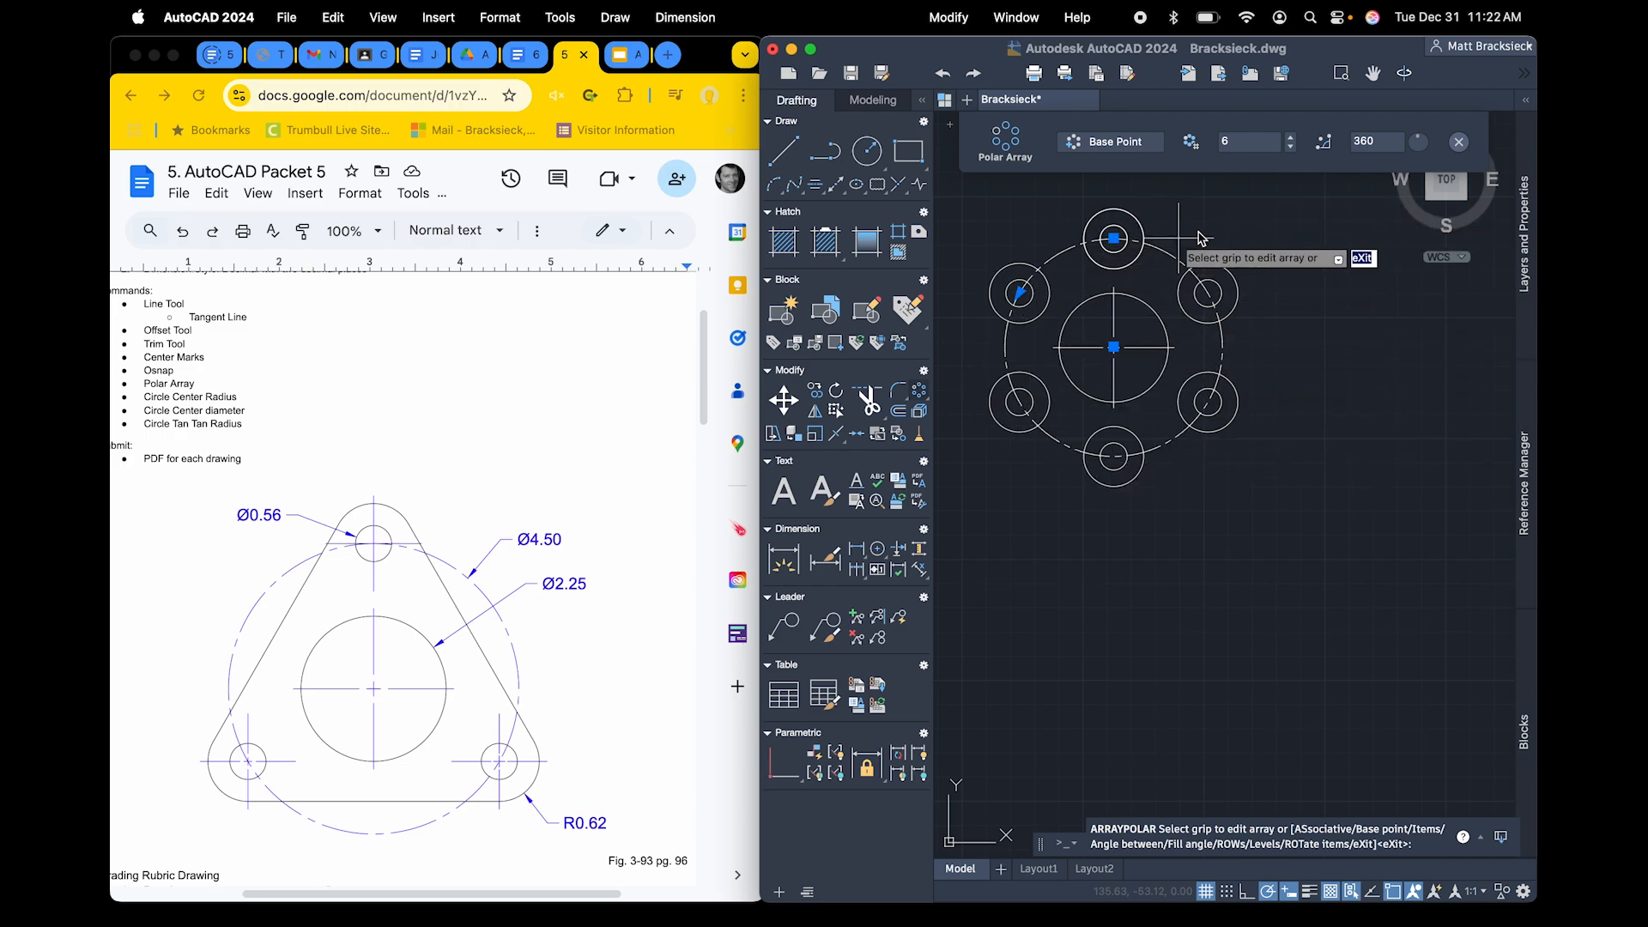
click(1292, 151)
click(1292, 151)
click(1292, 151)
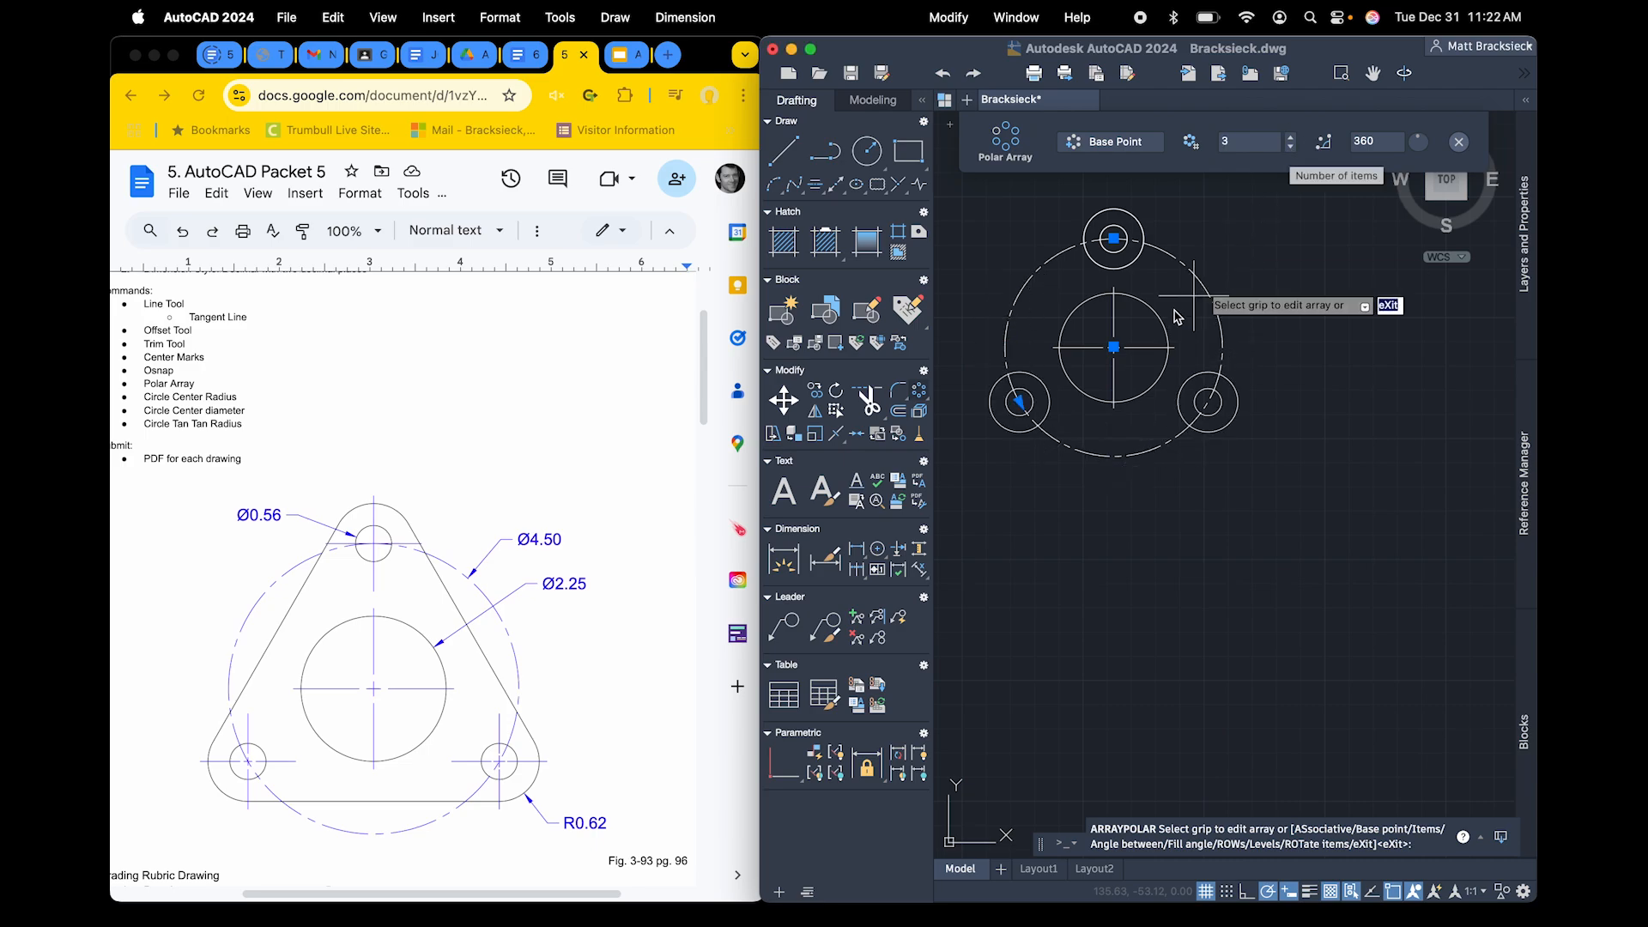
click(1459, 143)
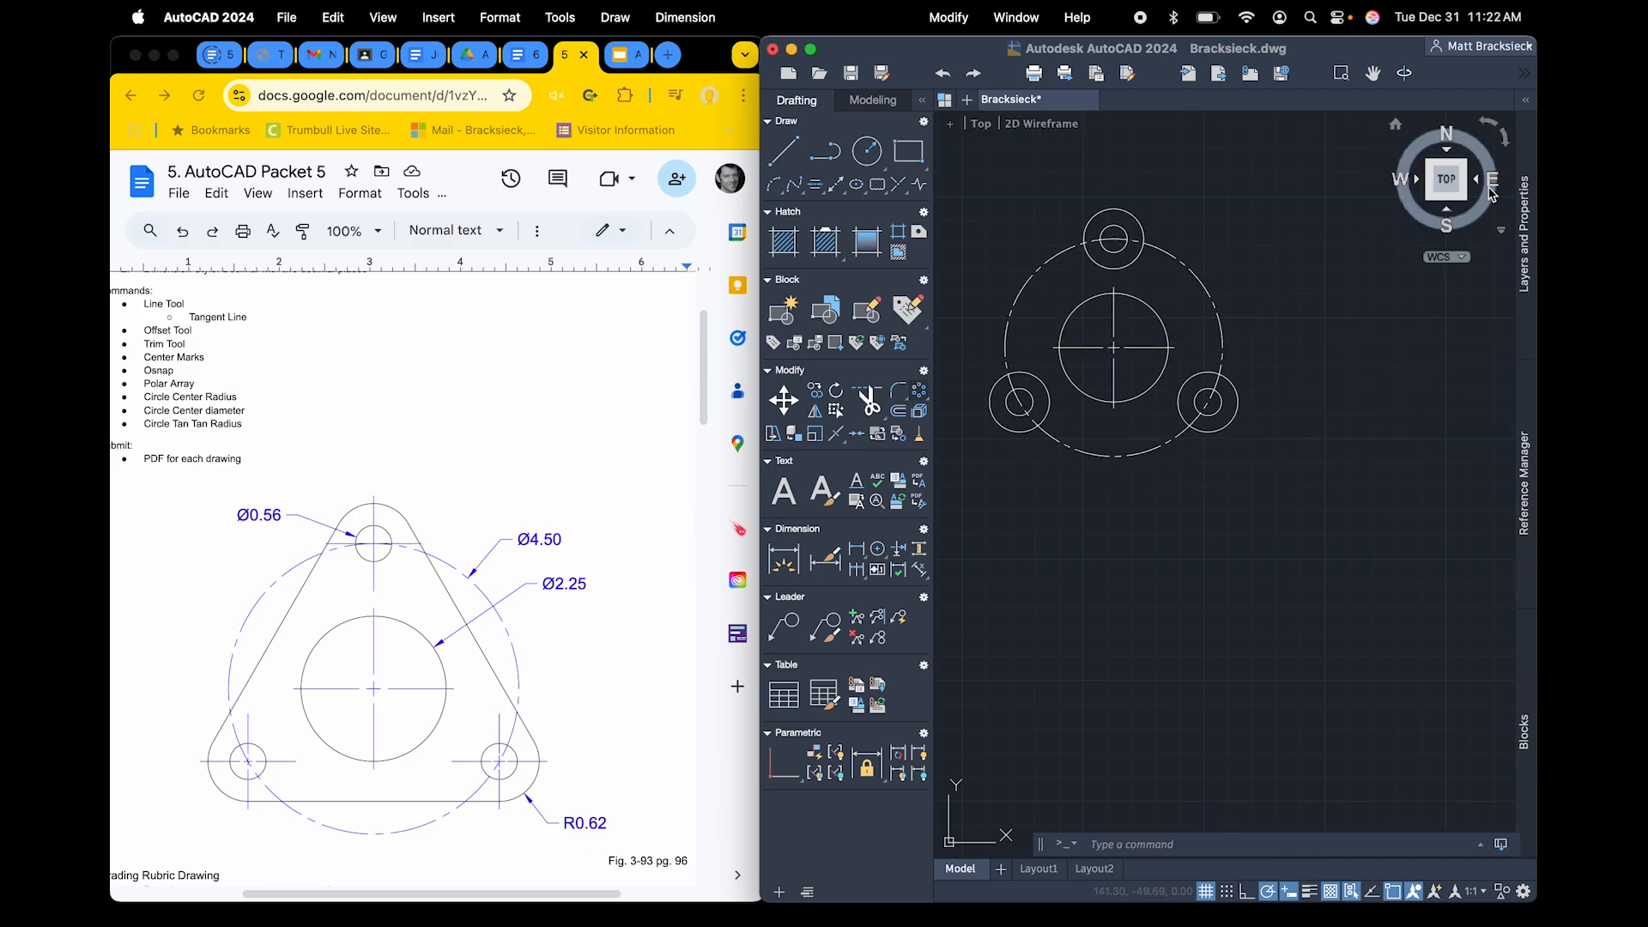
Draw a line tangent to the left sides of the top and lower-left 0.62 radius circles, using tangent snaps at both ends
scroll(1270, 318, left, 5)
scroll(1270, 317, up, 3)
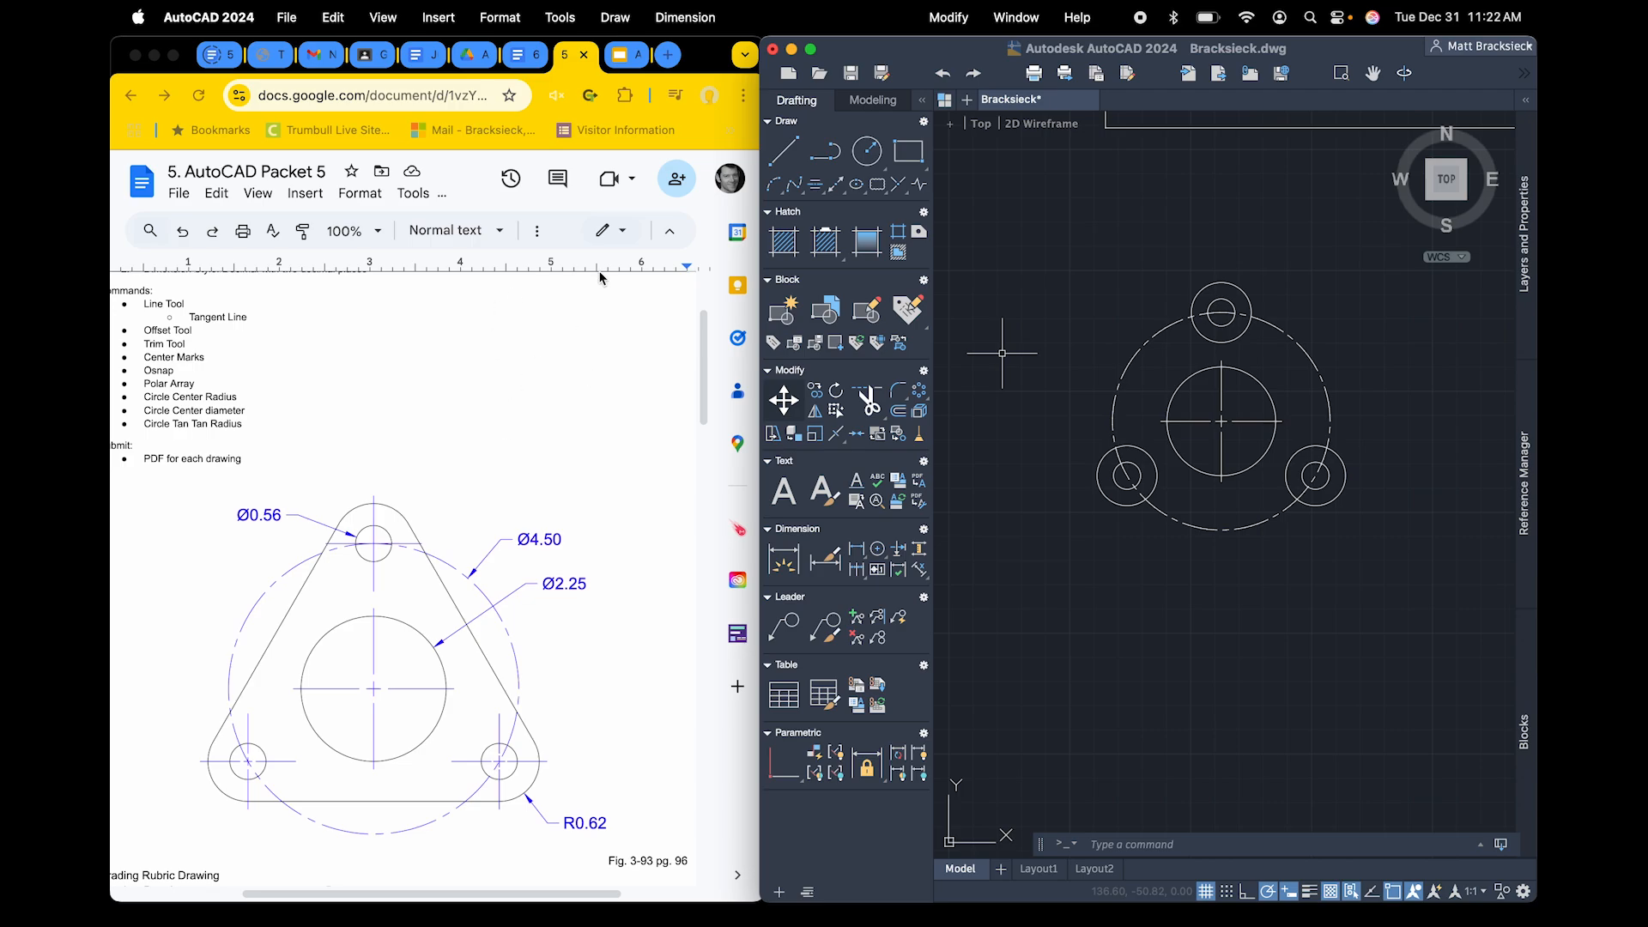
click(783, 152)
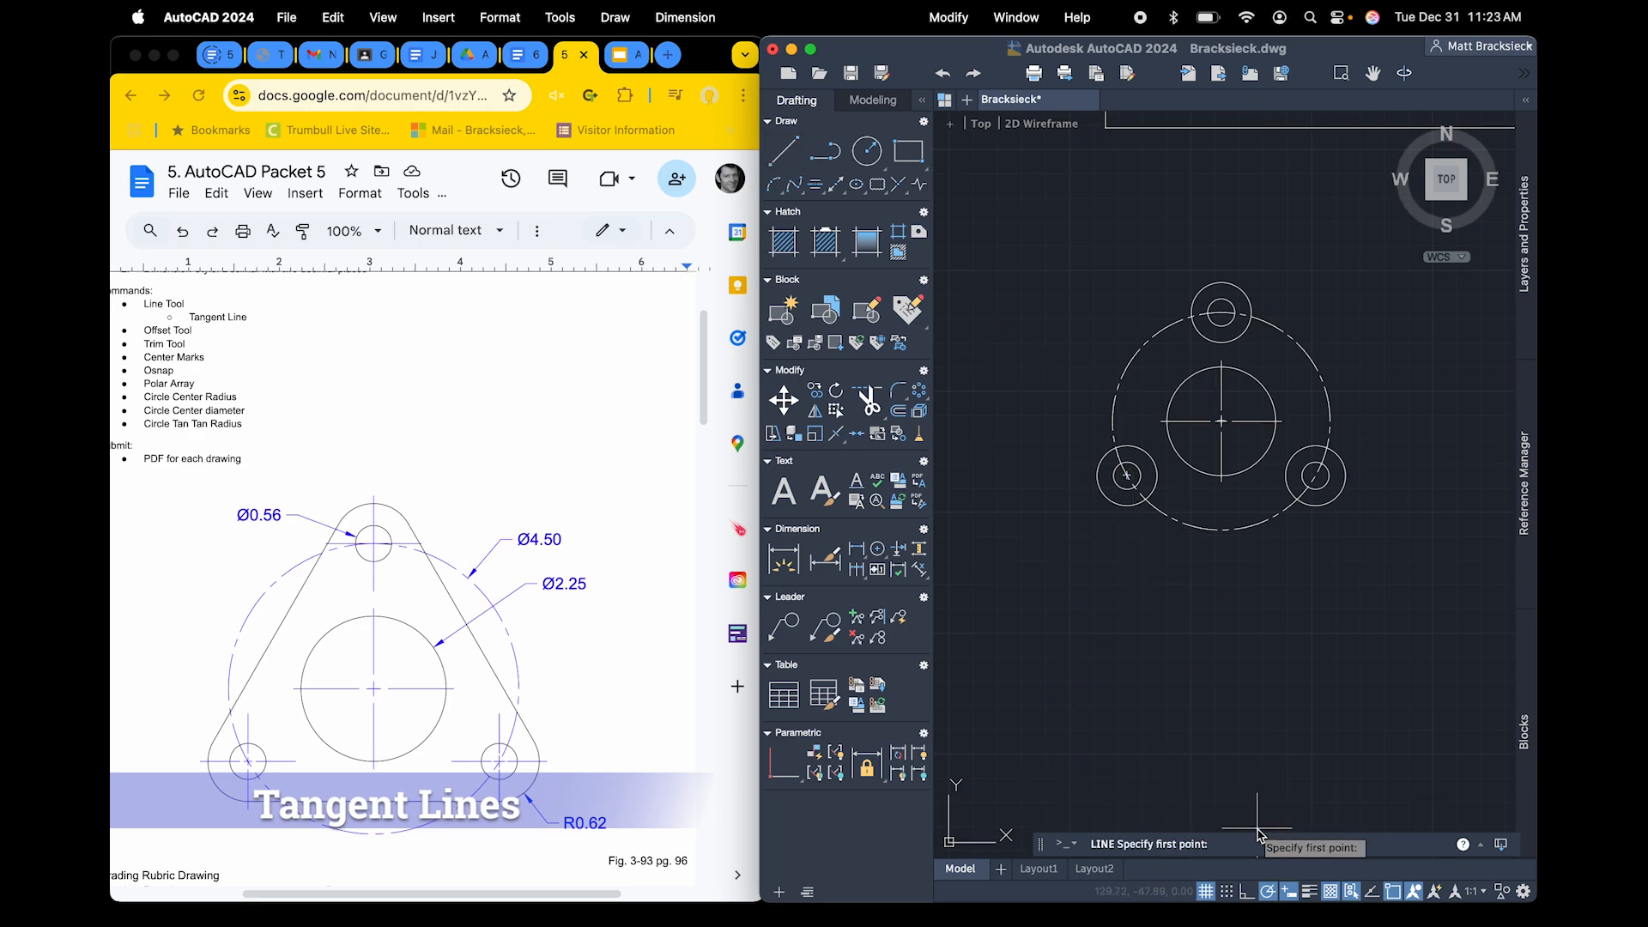
text(tangent)
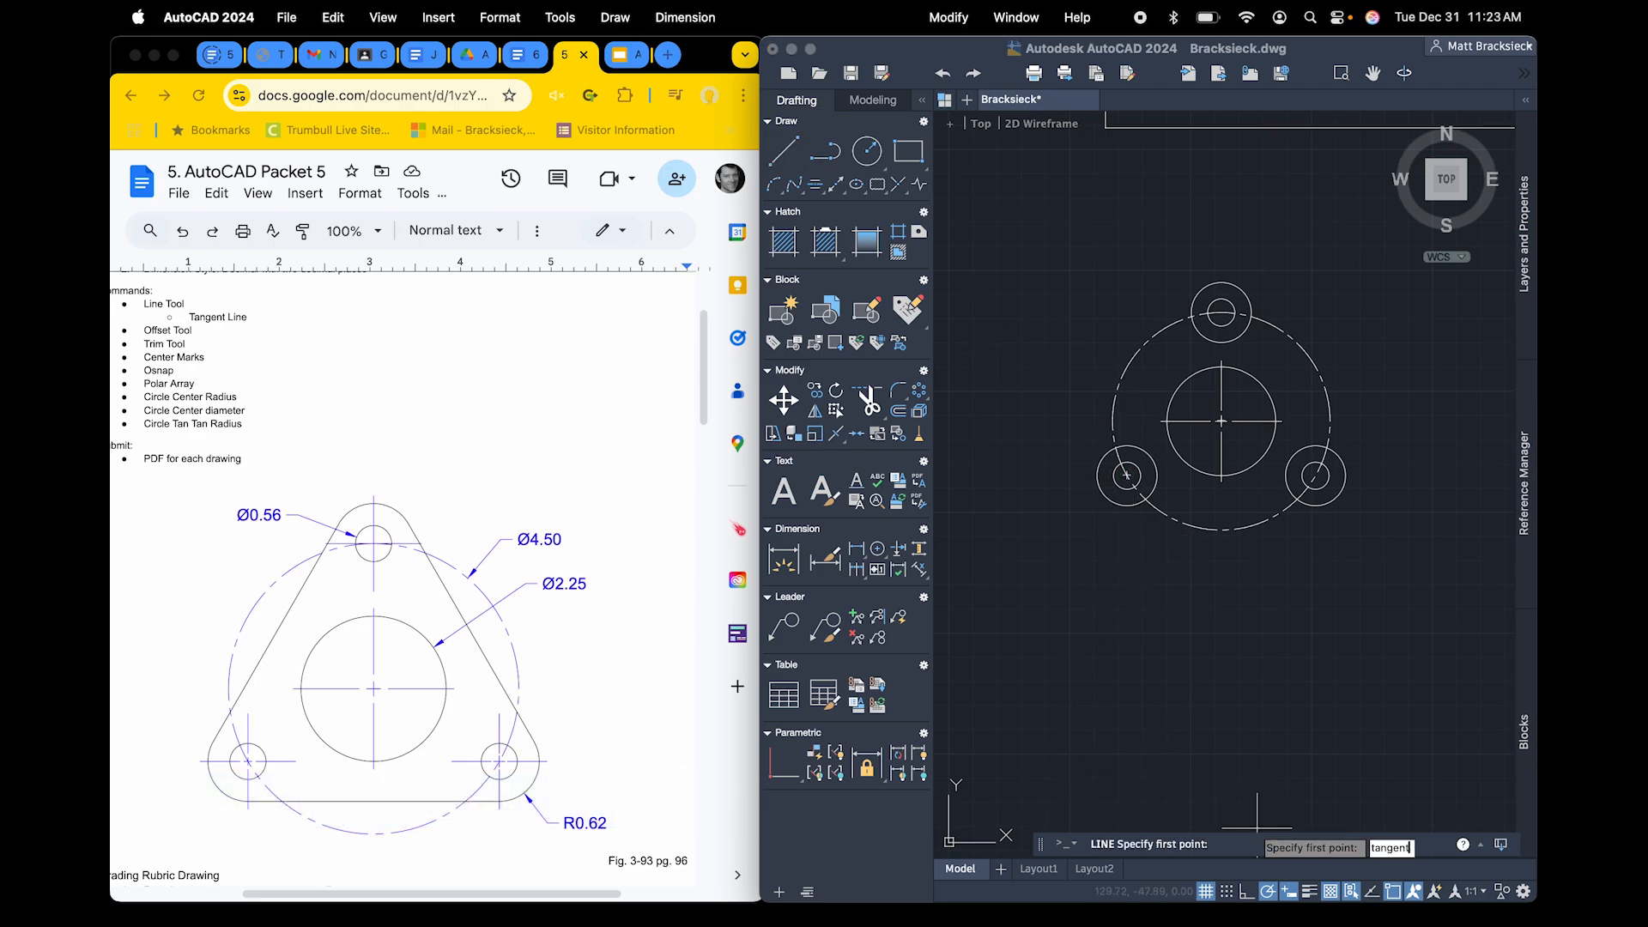
key(Return)
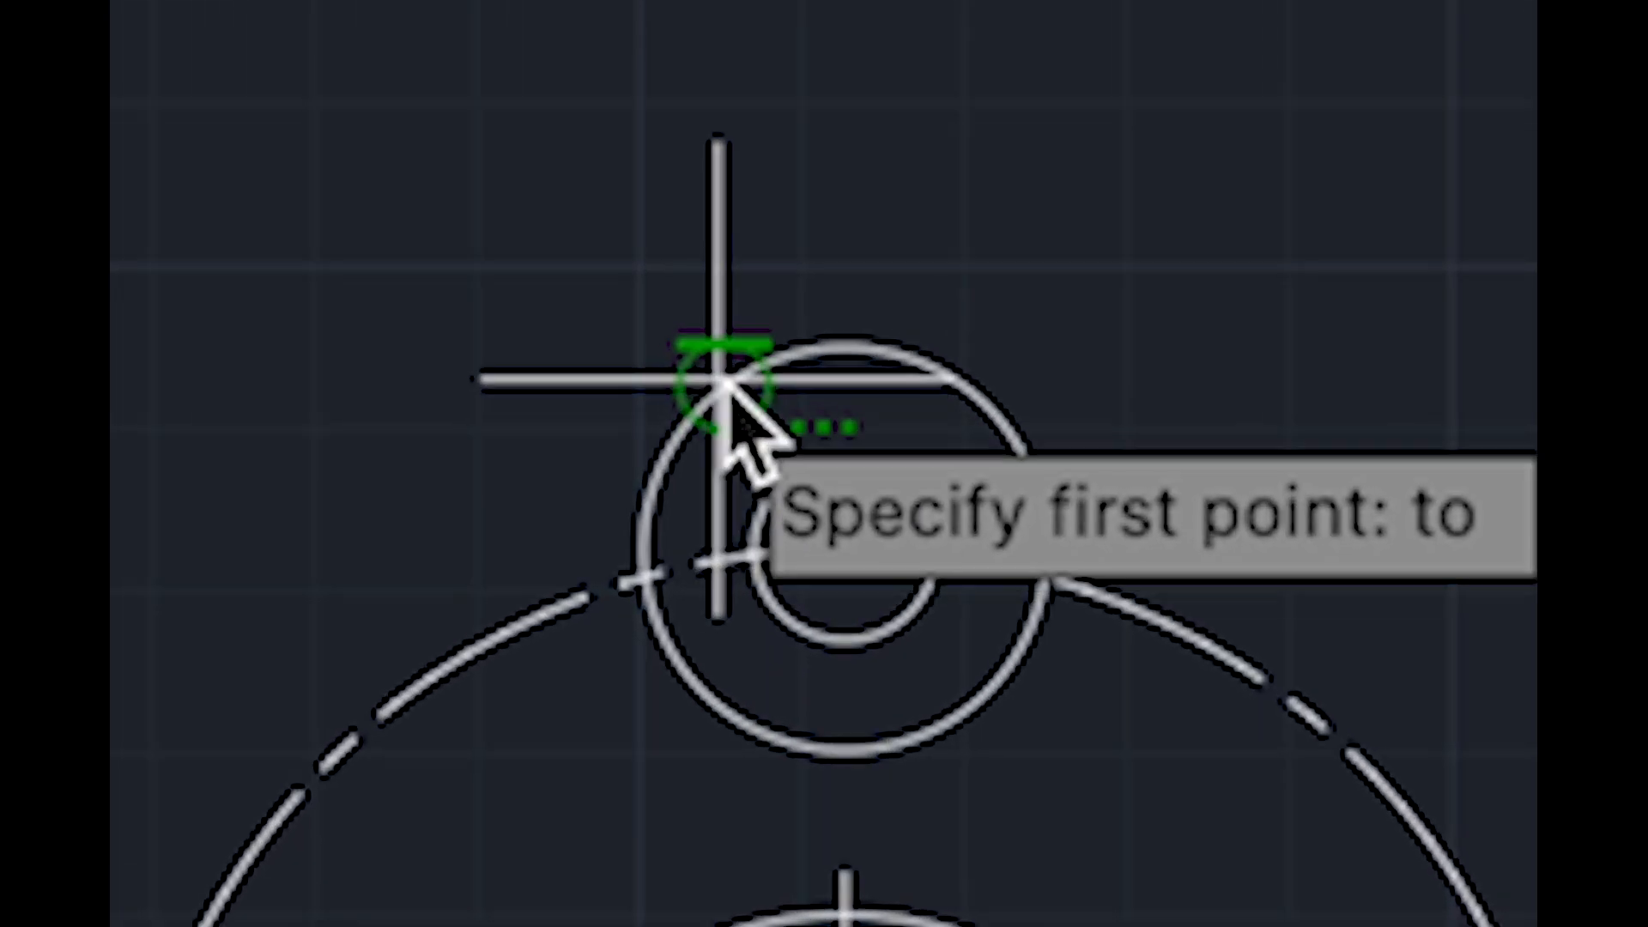
click(712, 381)
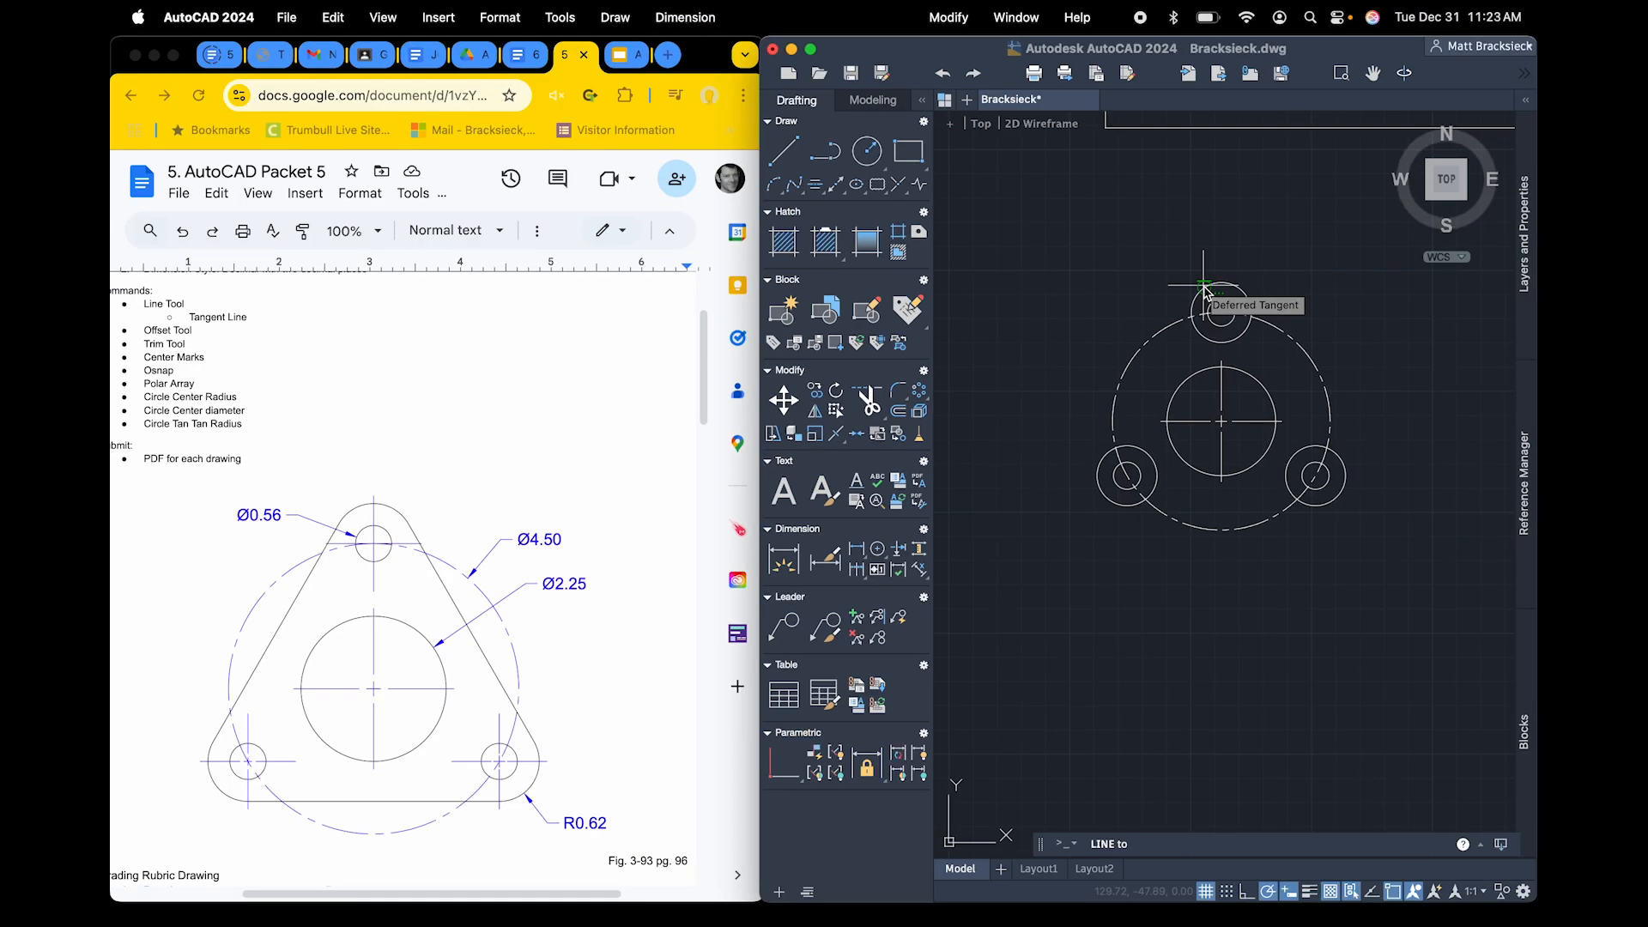
click(725, 369)
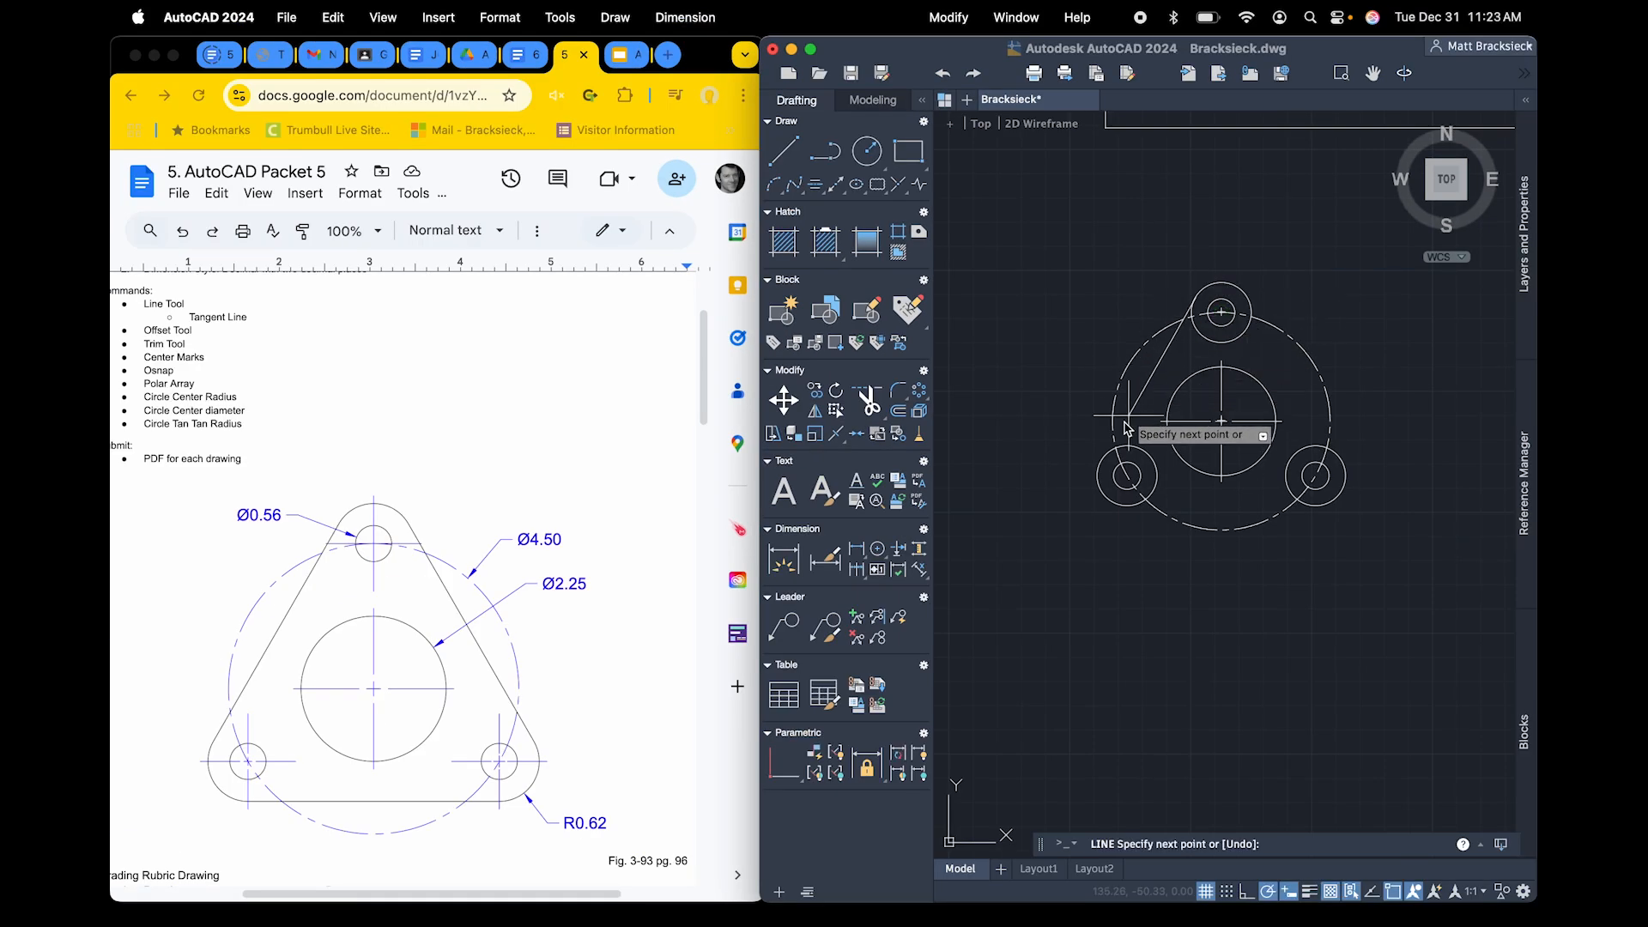
right_click(1101, 469)
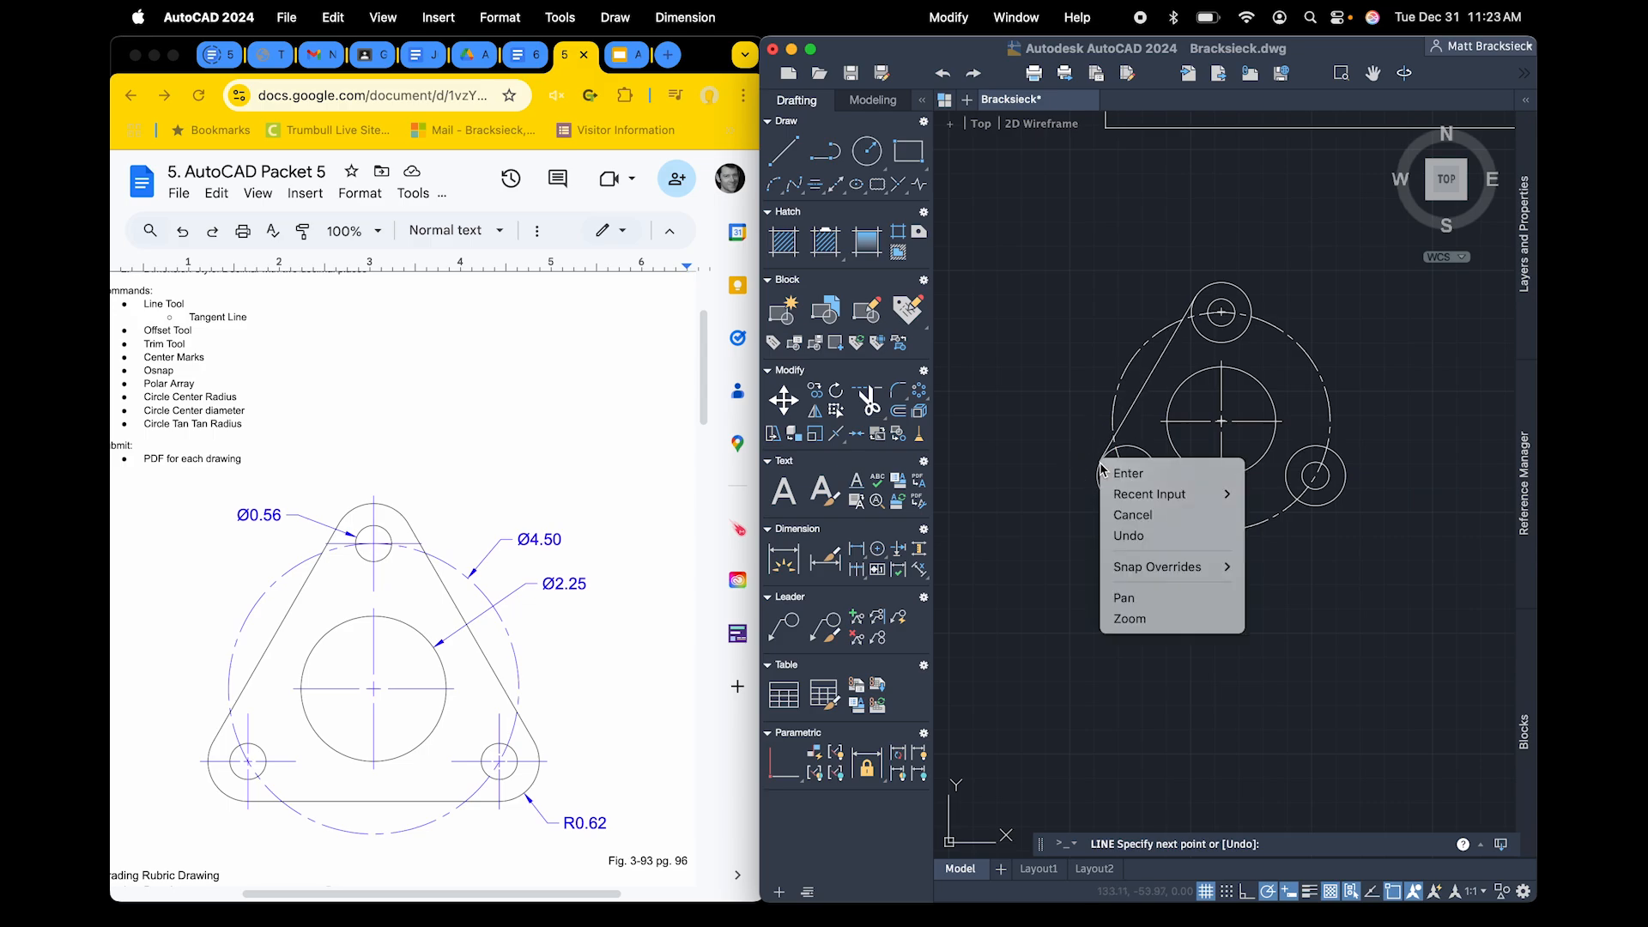
mouse_move(1155, 577)
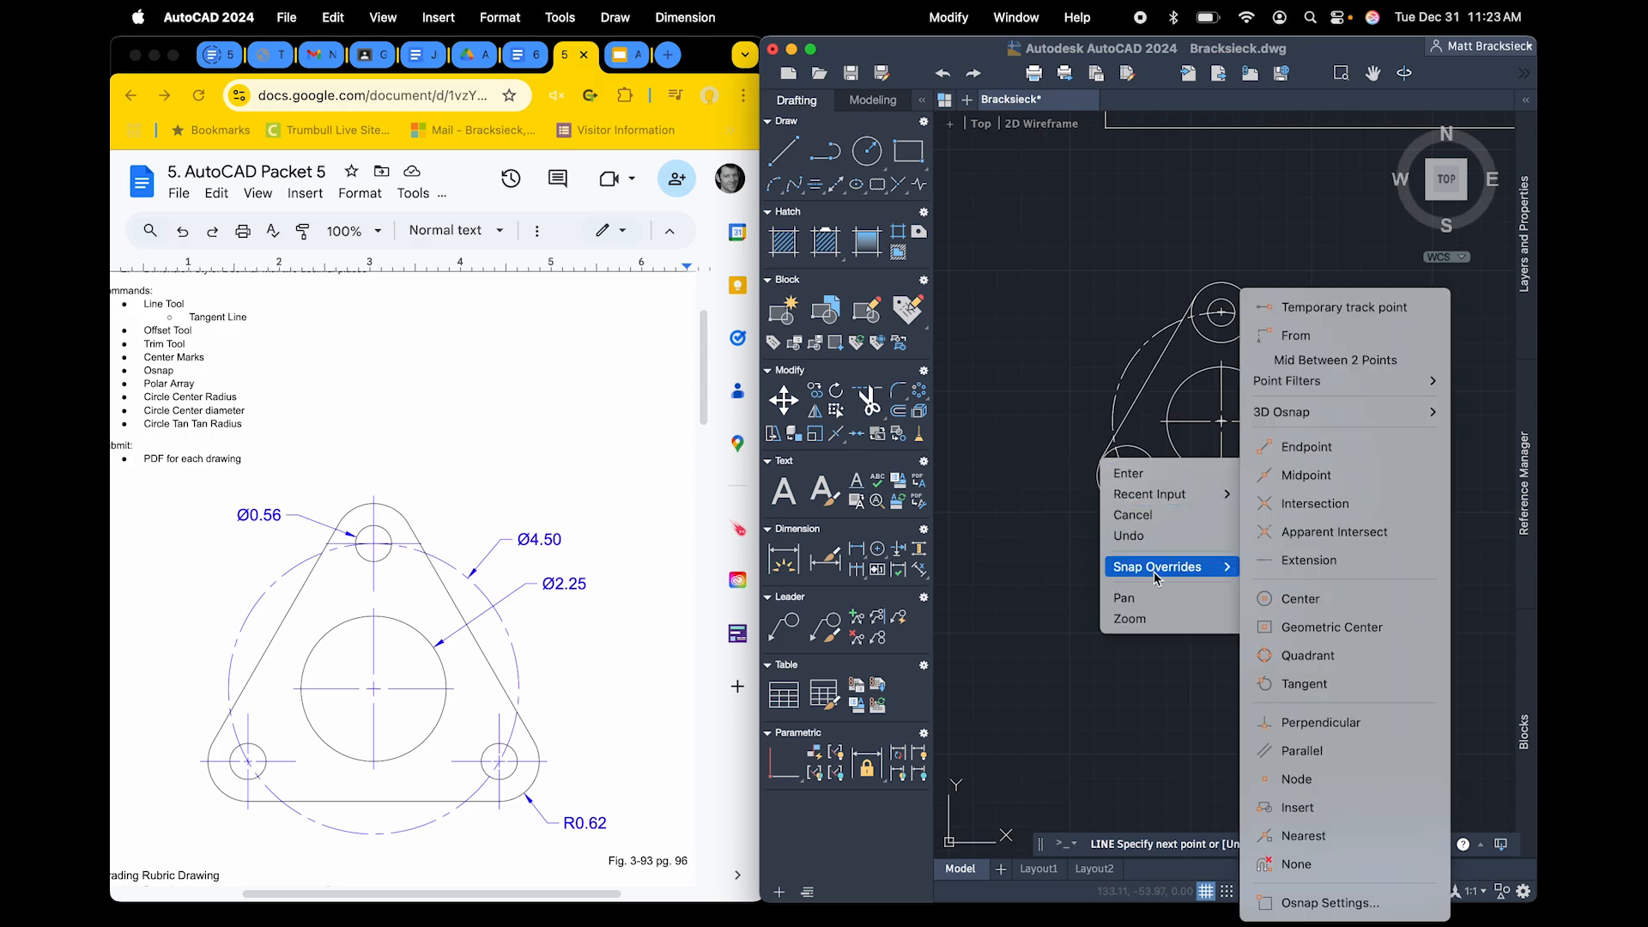
click(1328, 687)
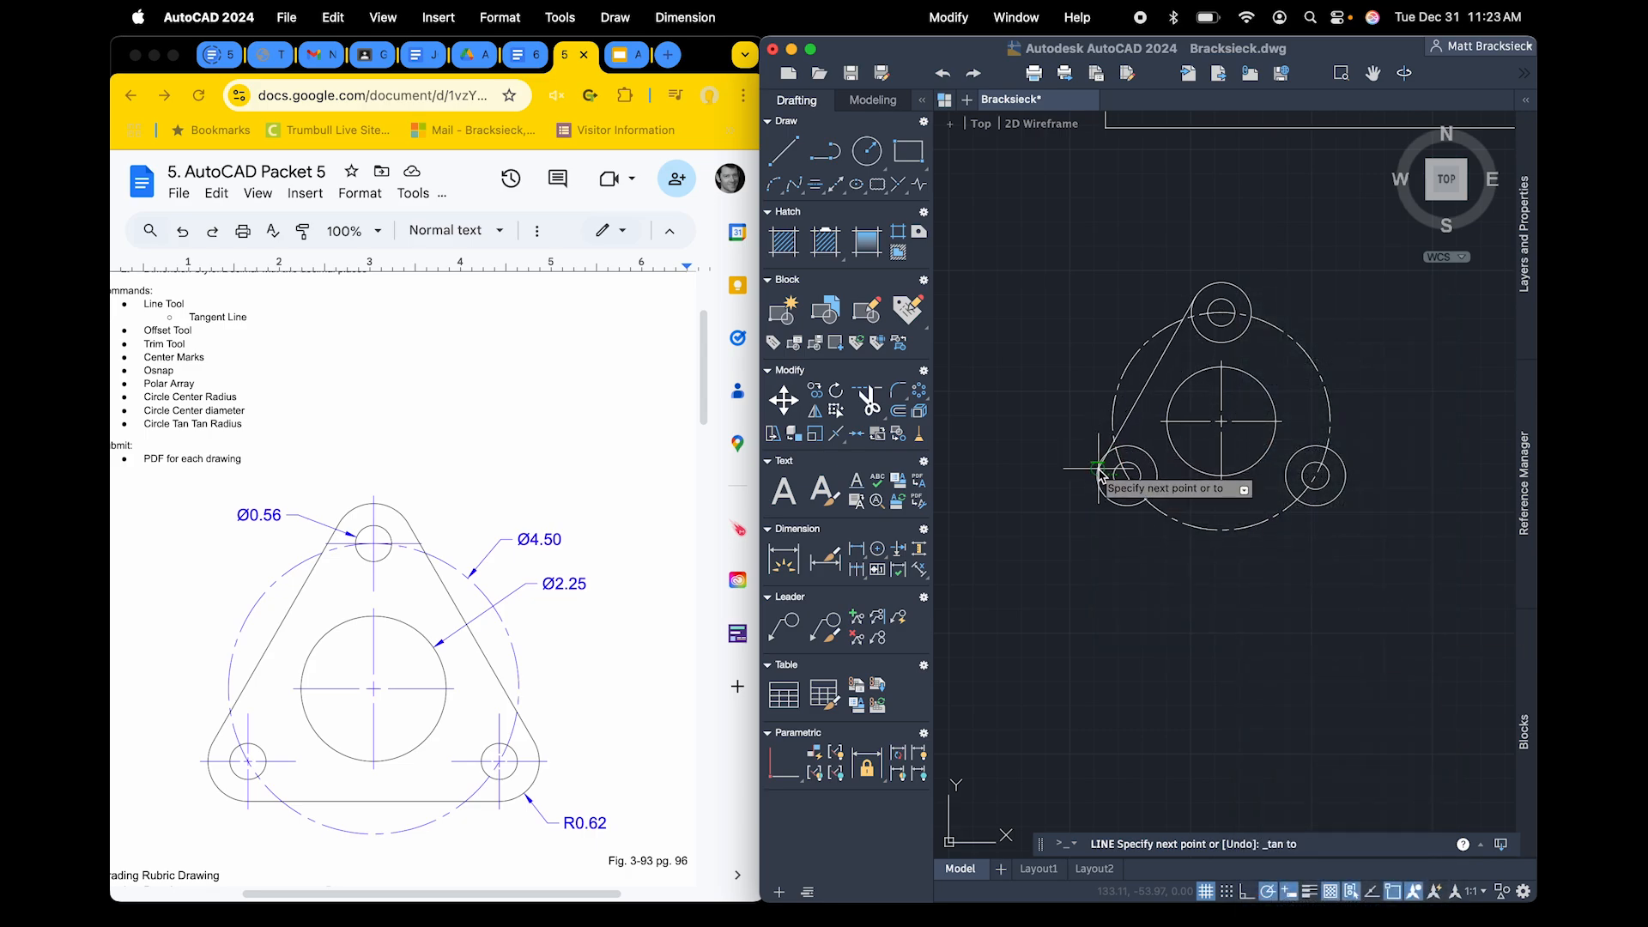
click(1103, 463)
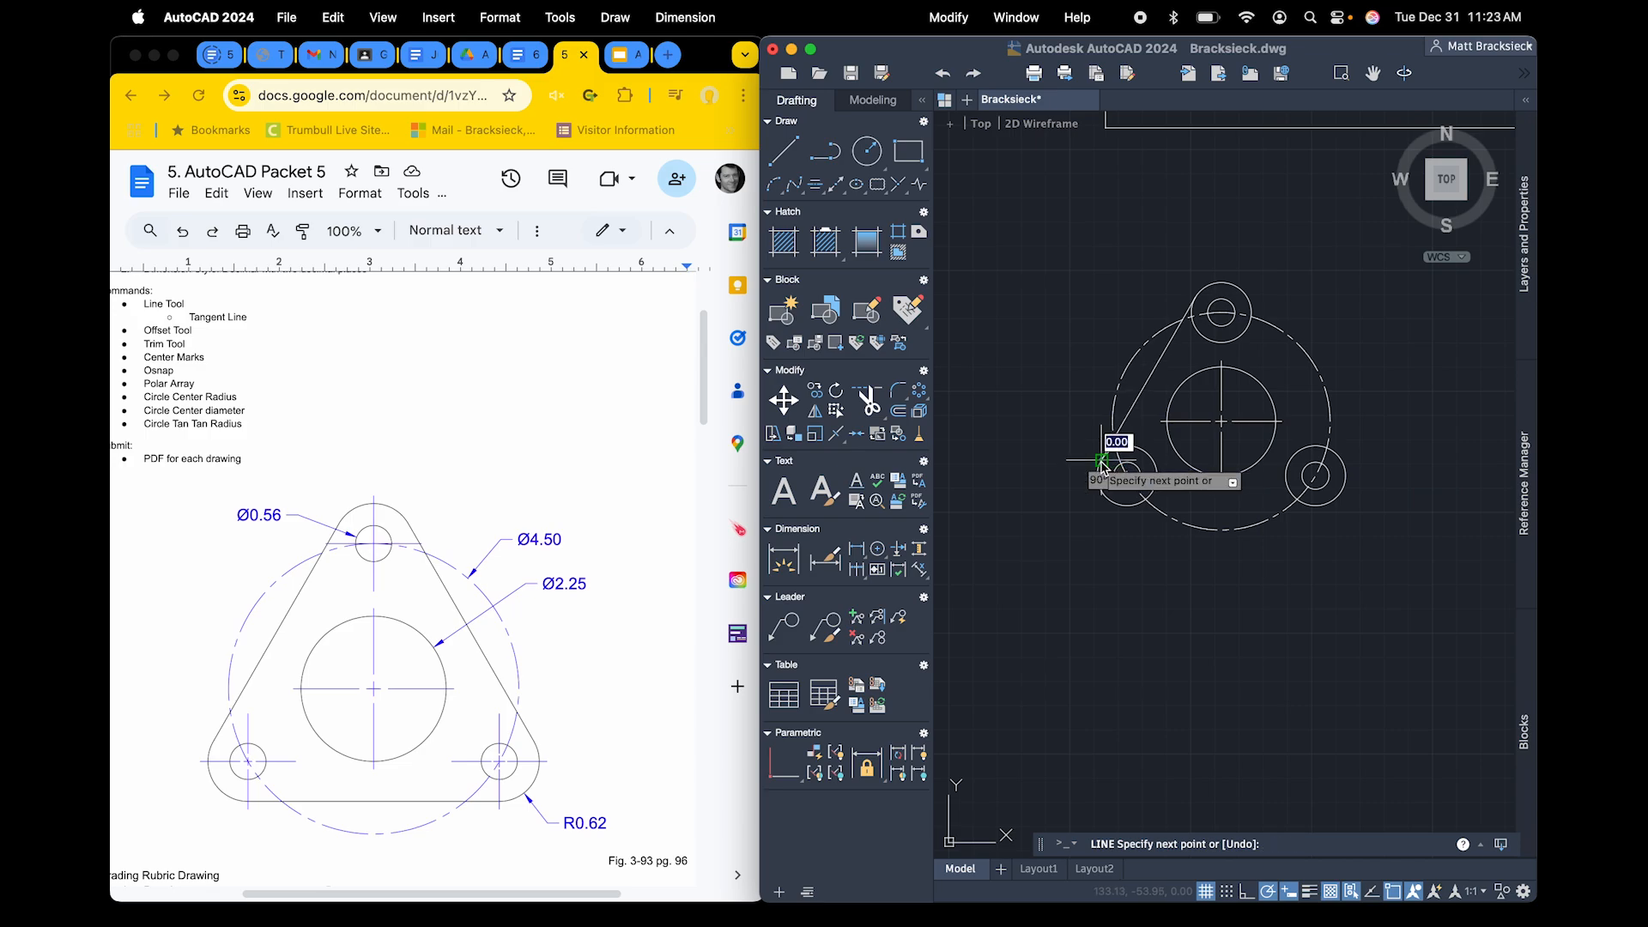
Draw a line tangent to the undersides of the lower-left and lower-right 0.62 radius circles, using tangent snaps at both ends
key(Escape)
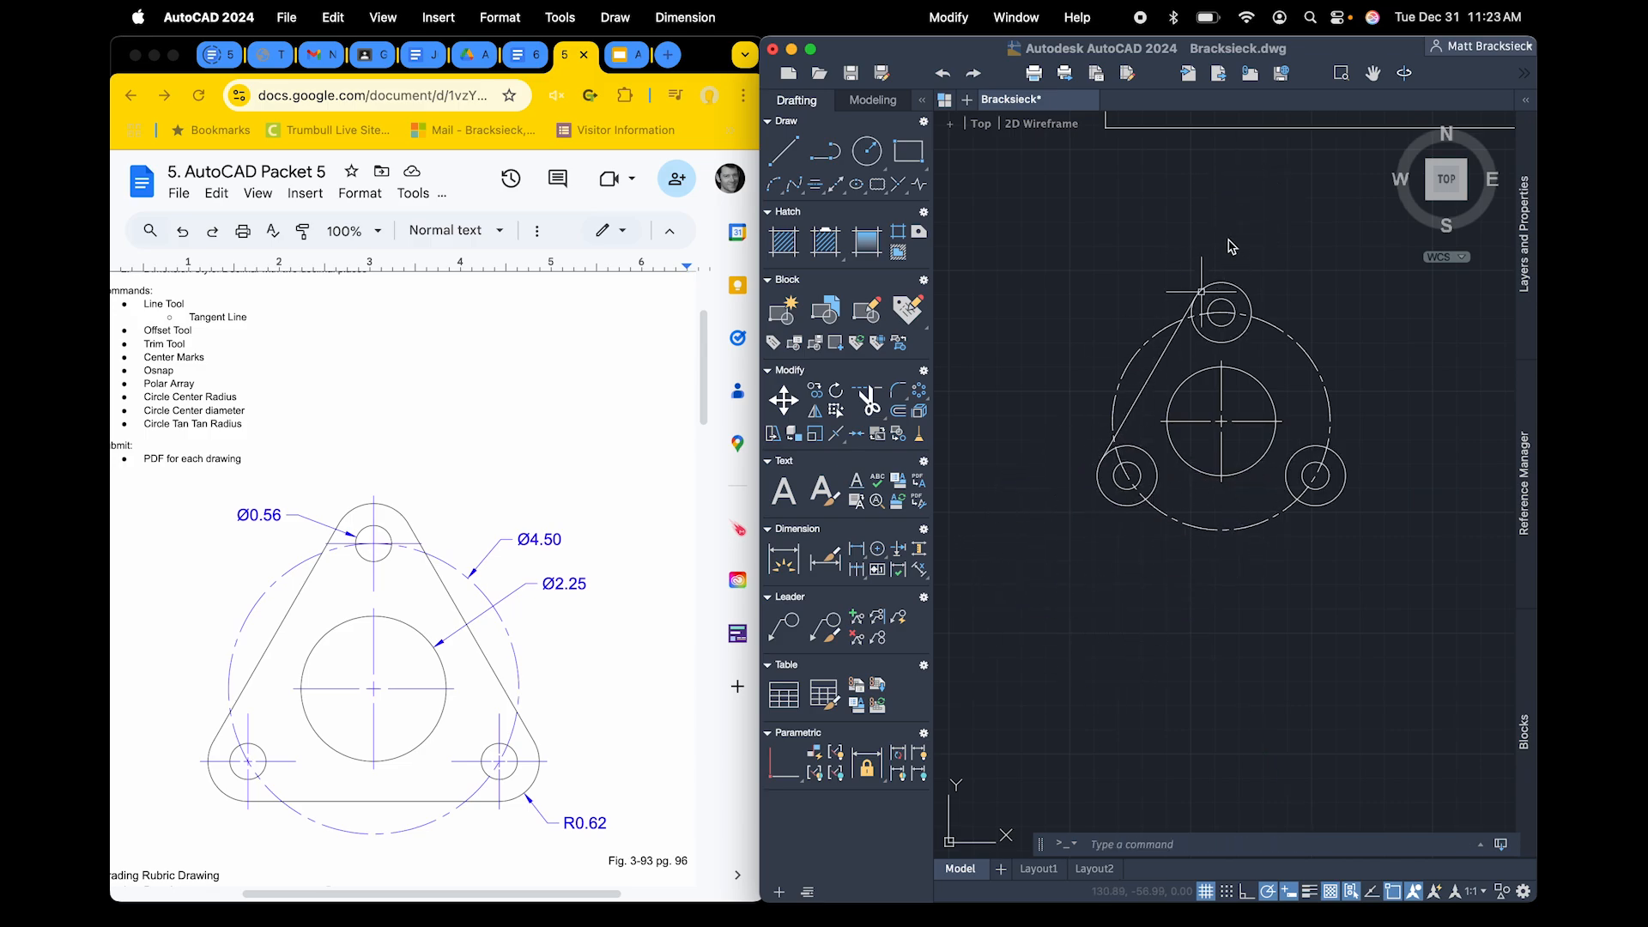
click(1133, 443)
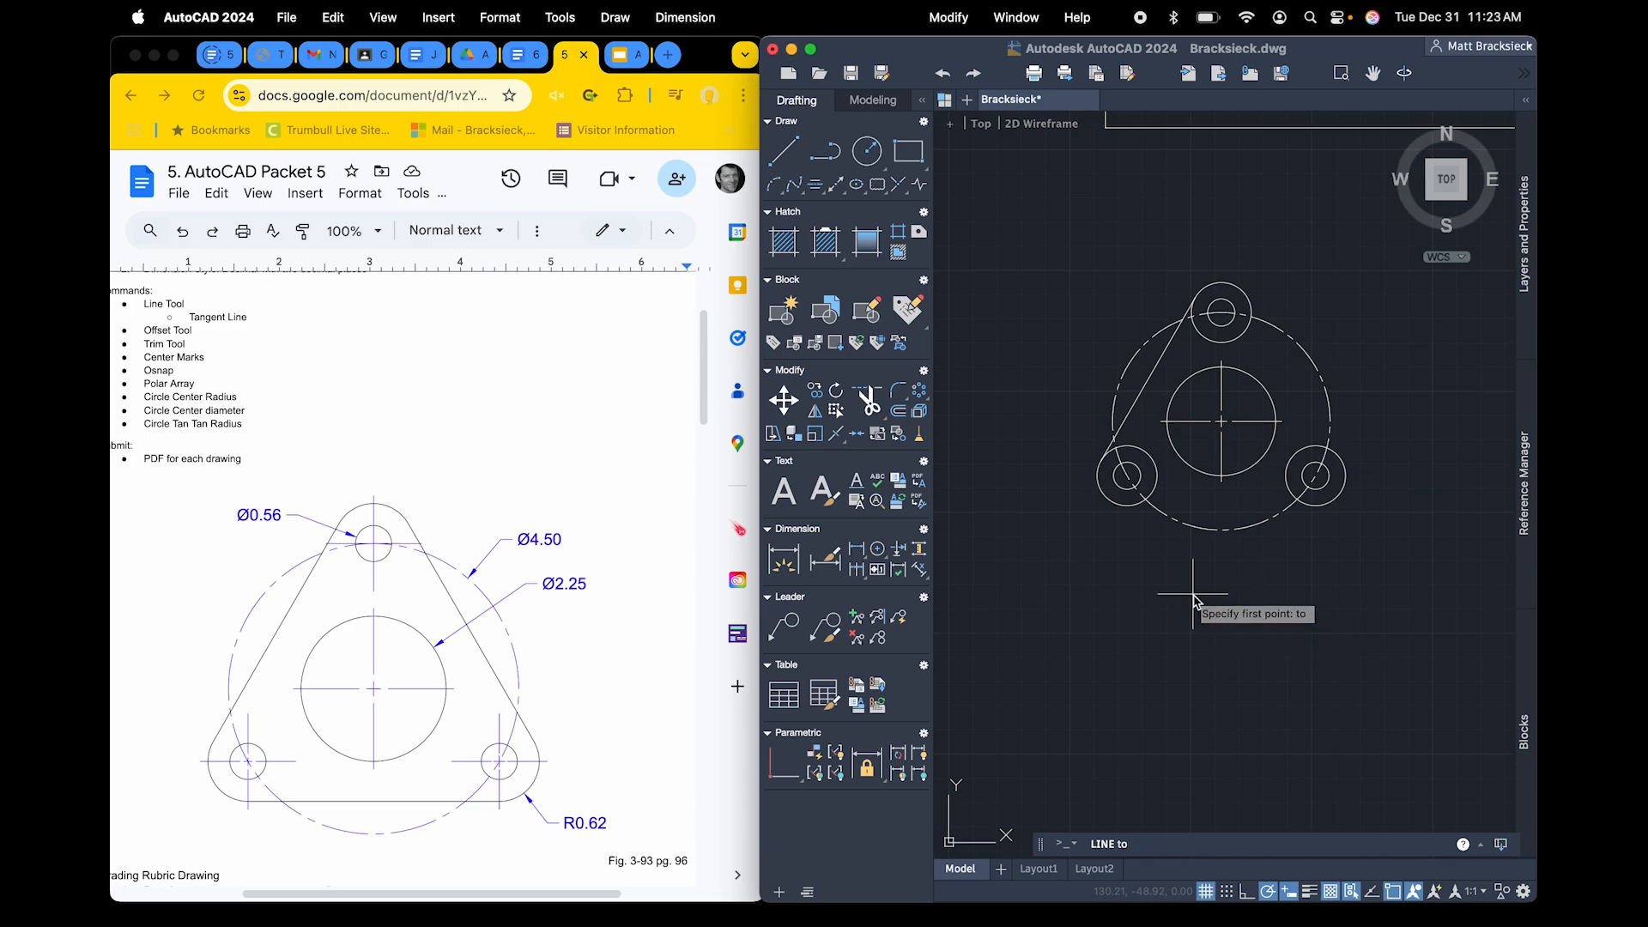
click(1127, 513)
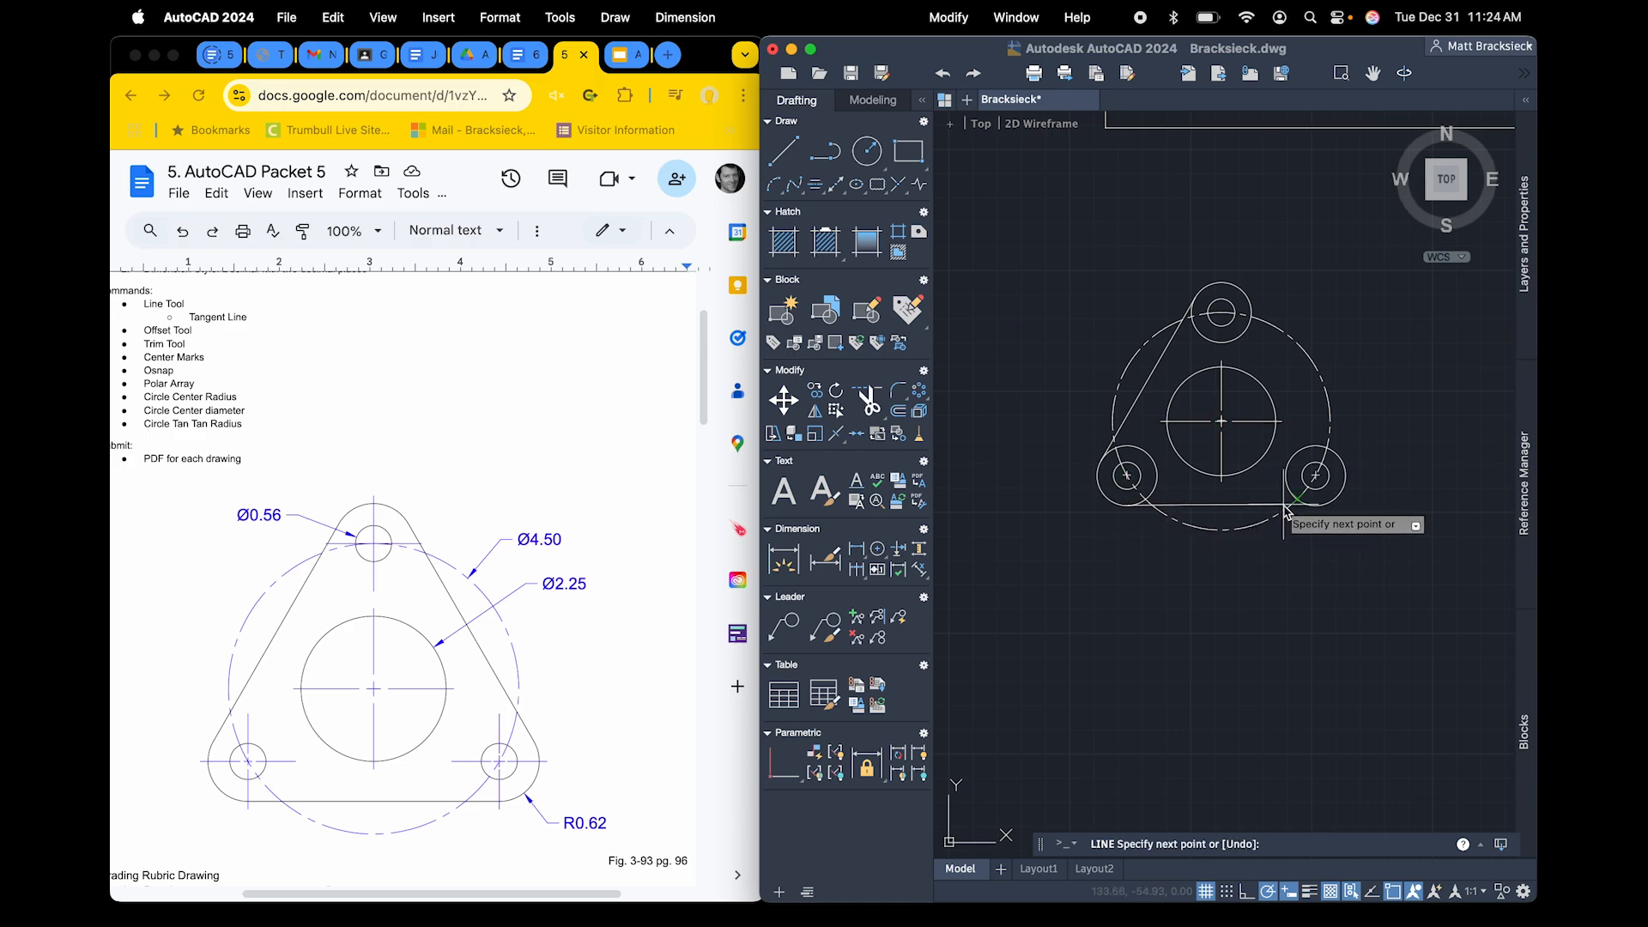
right_click(1315, 515)
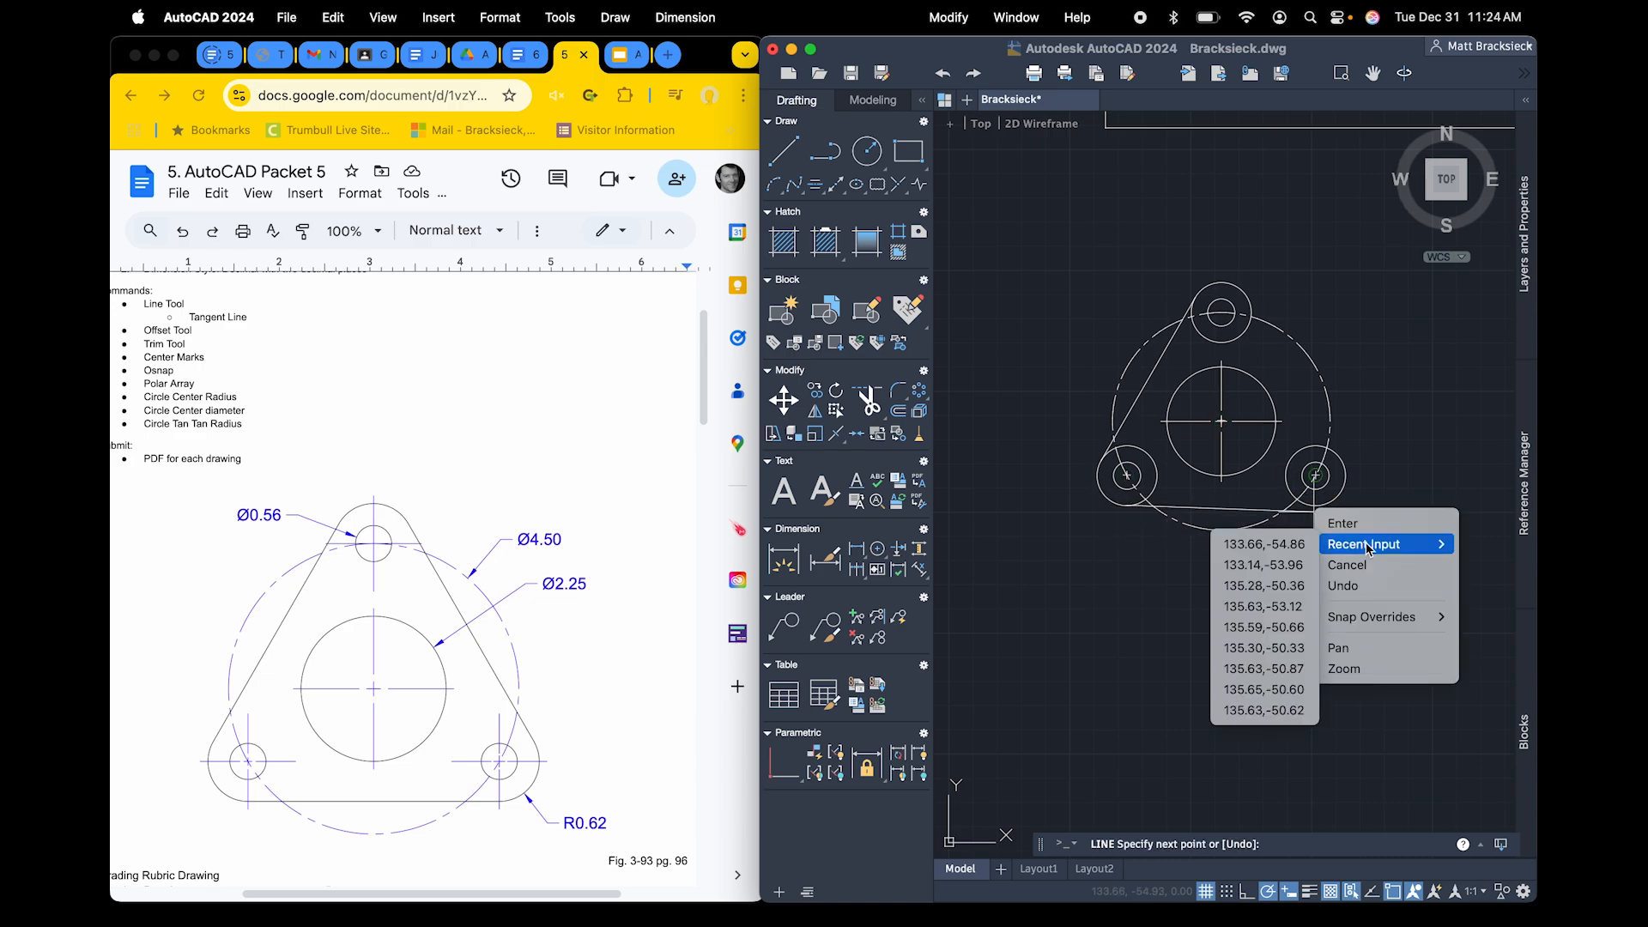
mouse_move(1375, 615)
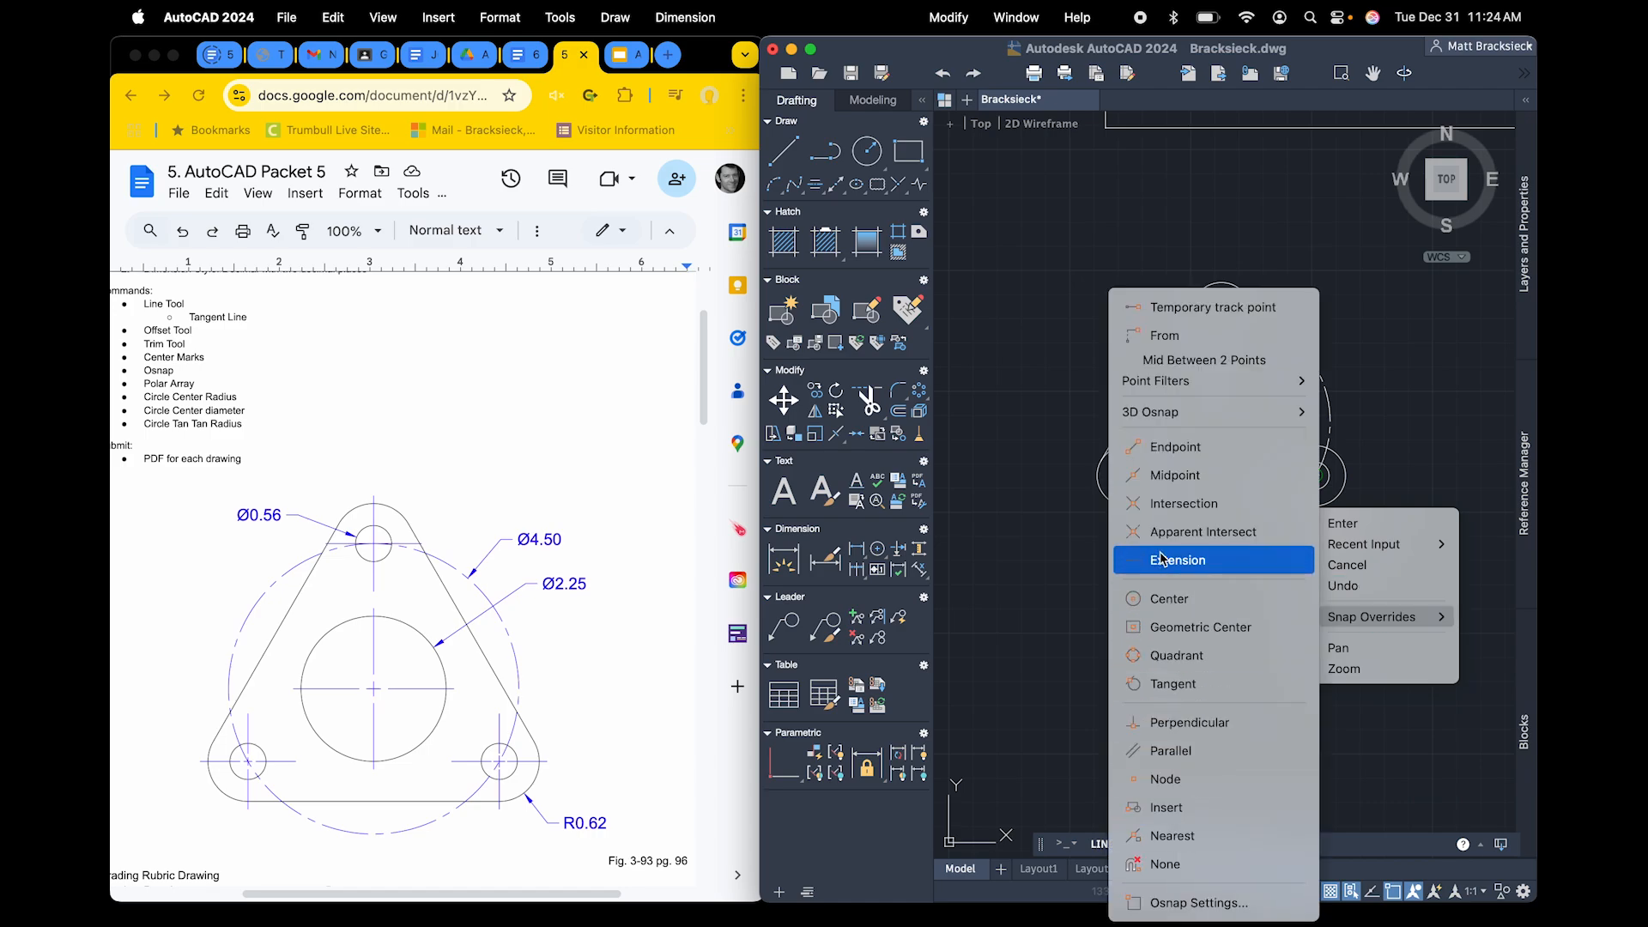
click(1163, 684)
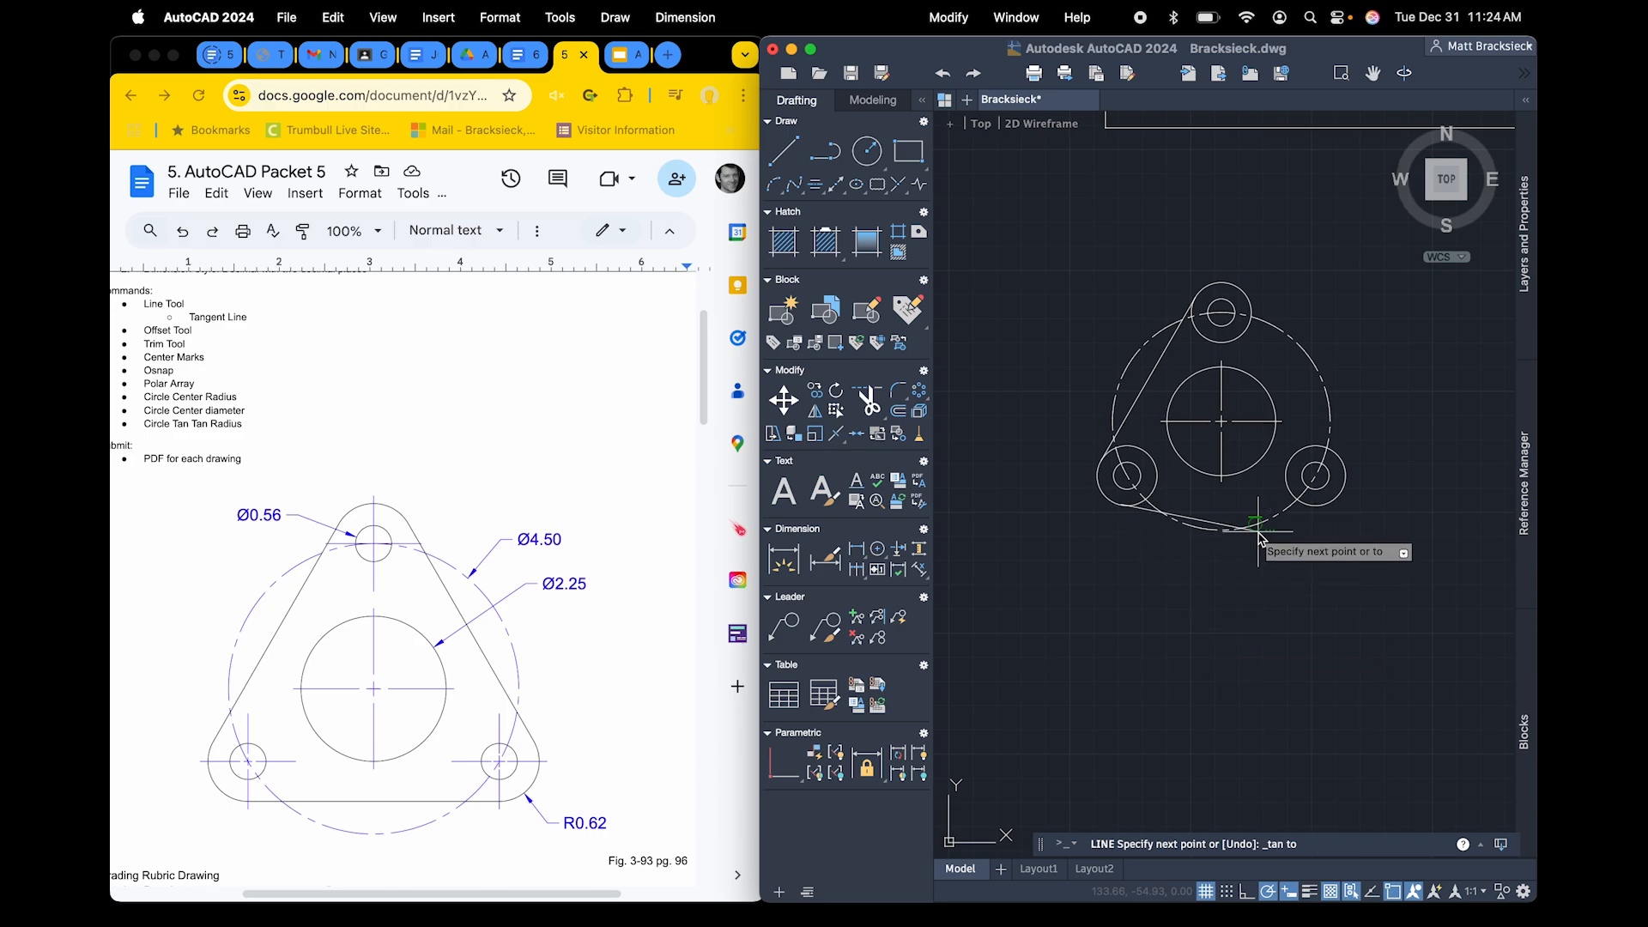
click(1318, 510)
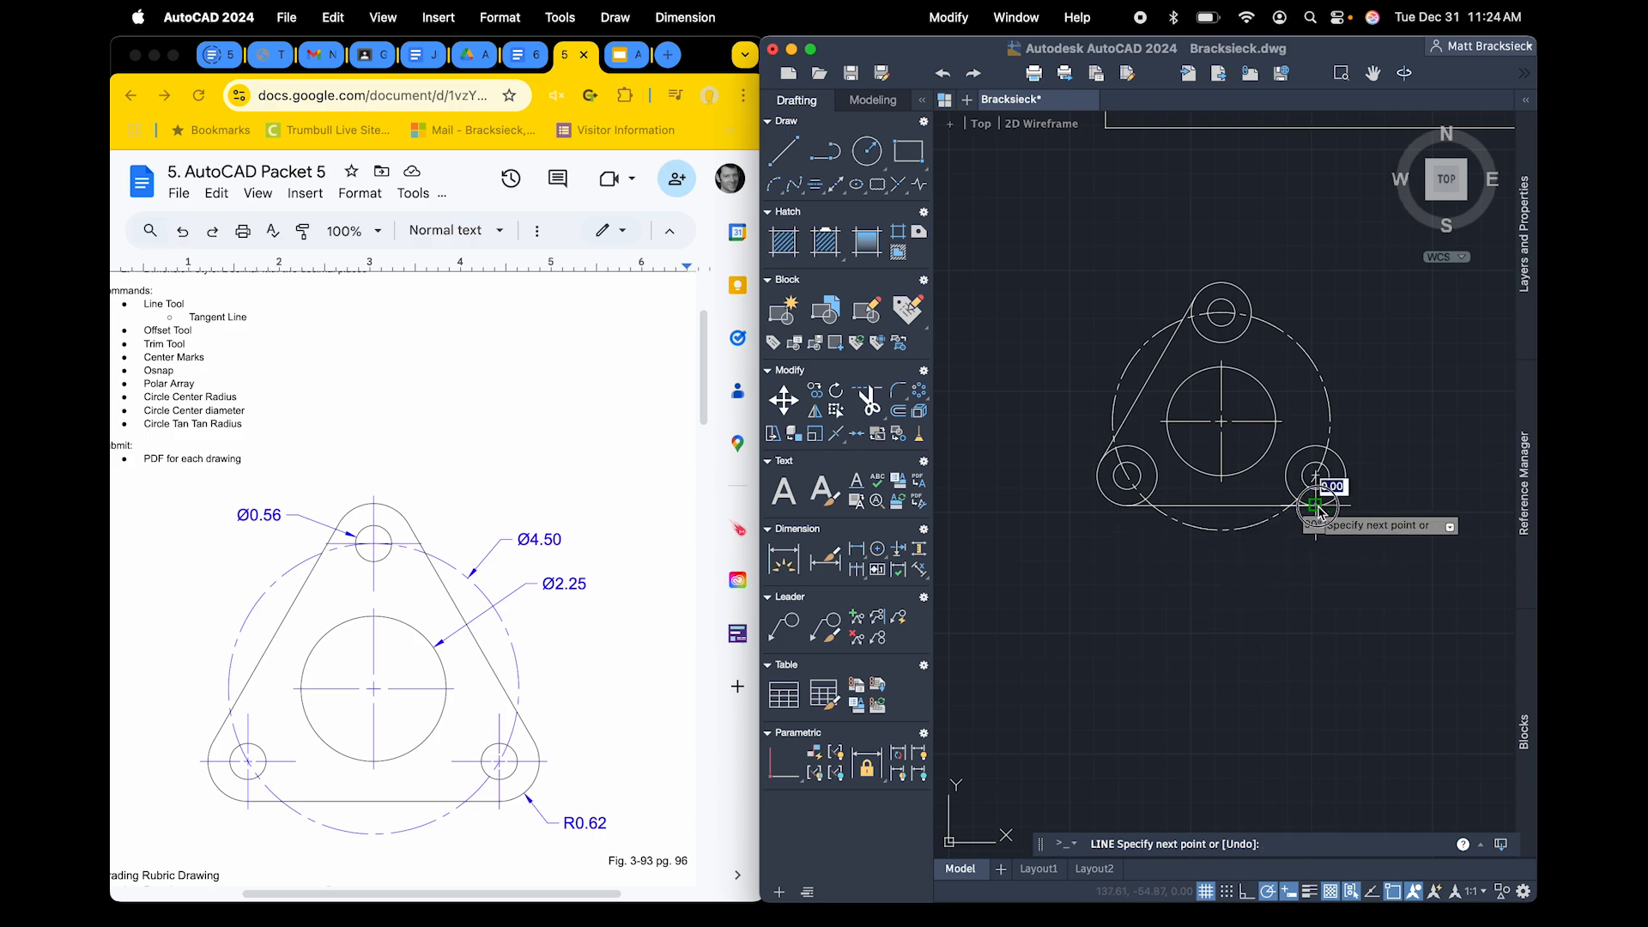
key(Return)
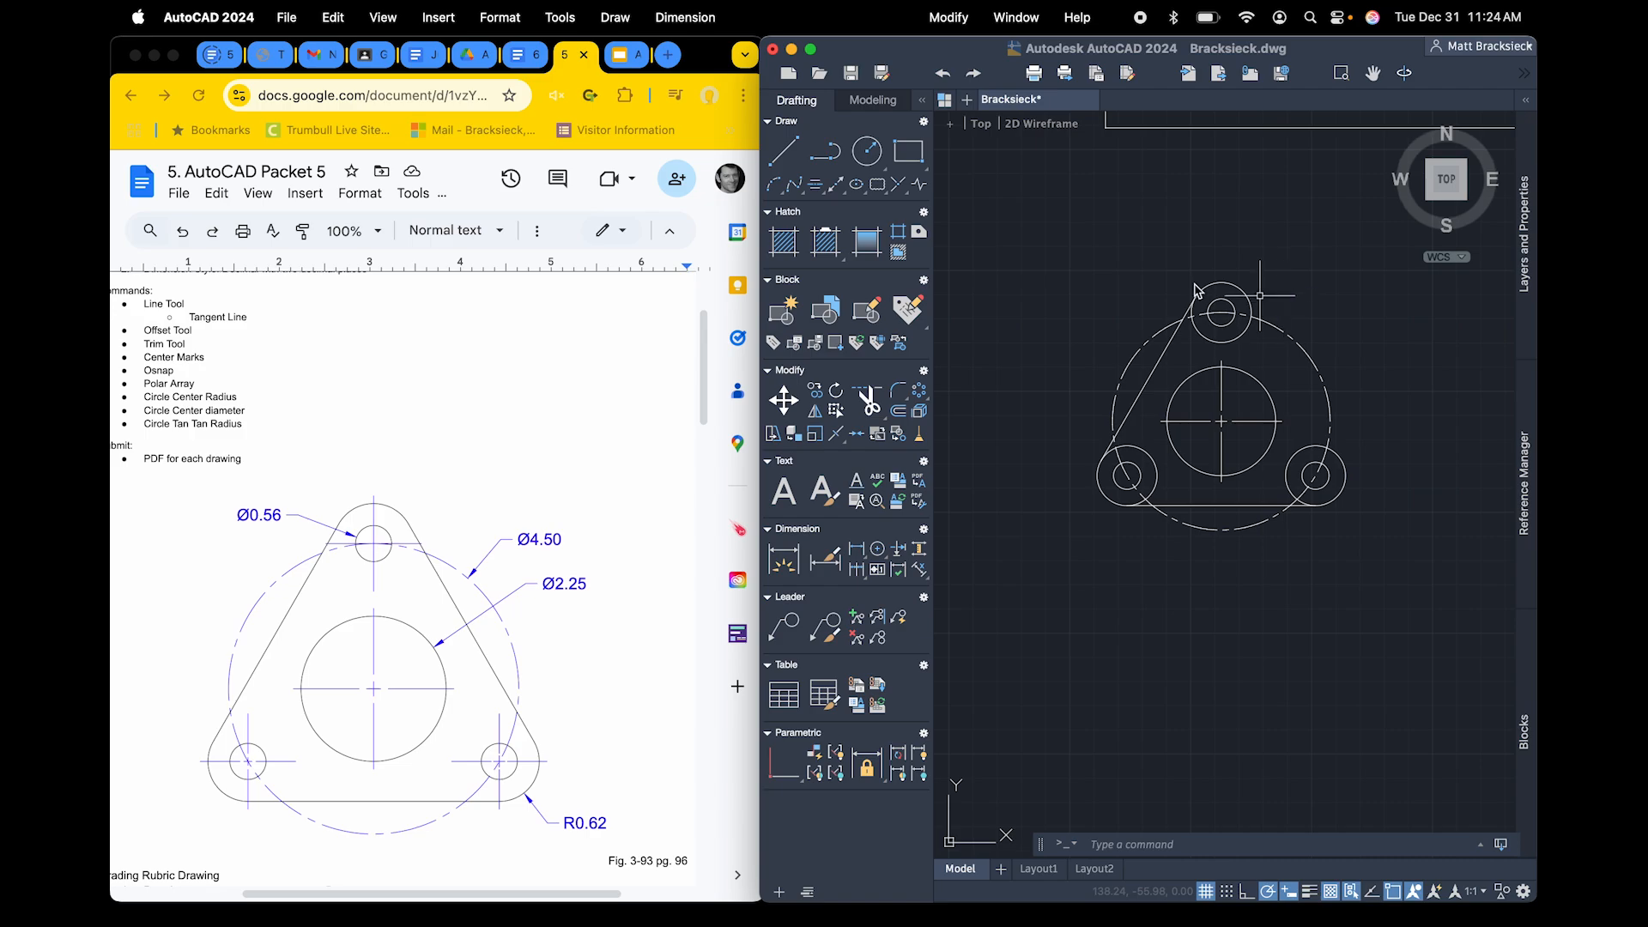
Draw a line tangent to the right sides of the top and lower-right 0.62 radius circles, using tangent snaps at both ends
click(793, 158)
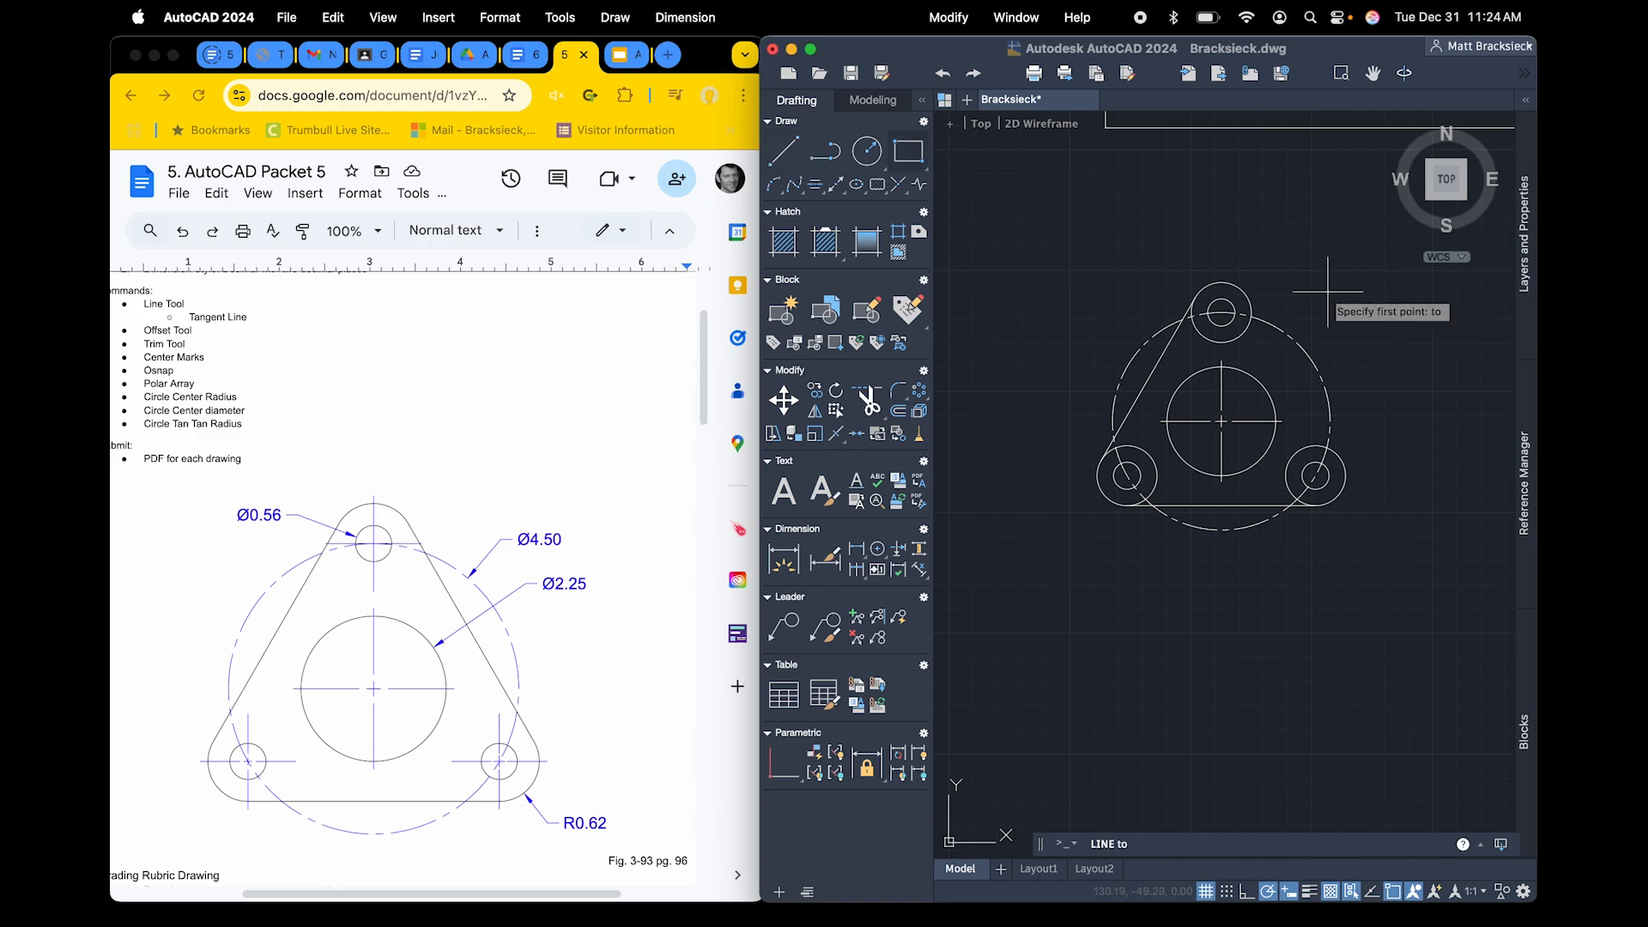
click(1249, 304)
right_click(1342, 422)
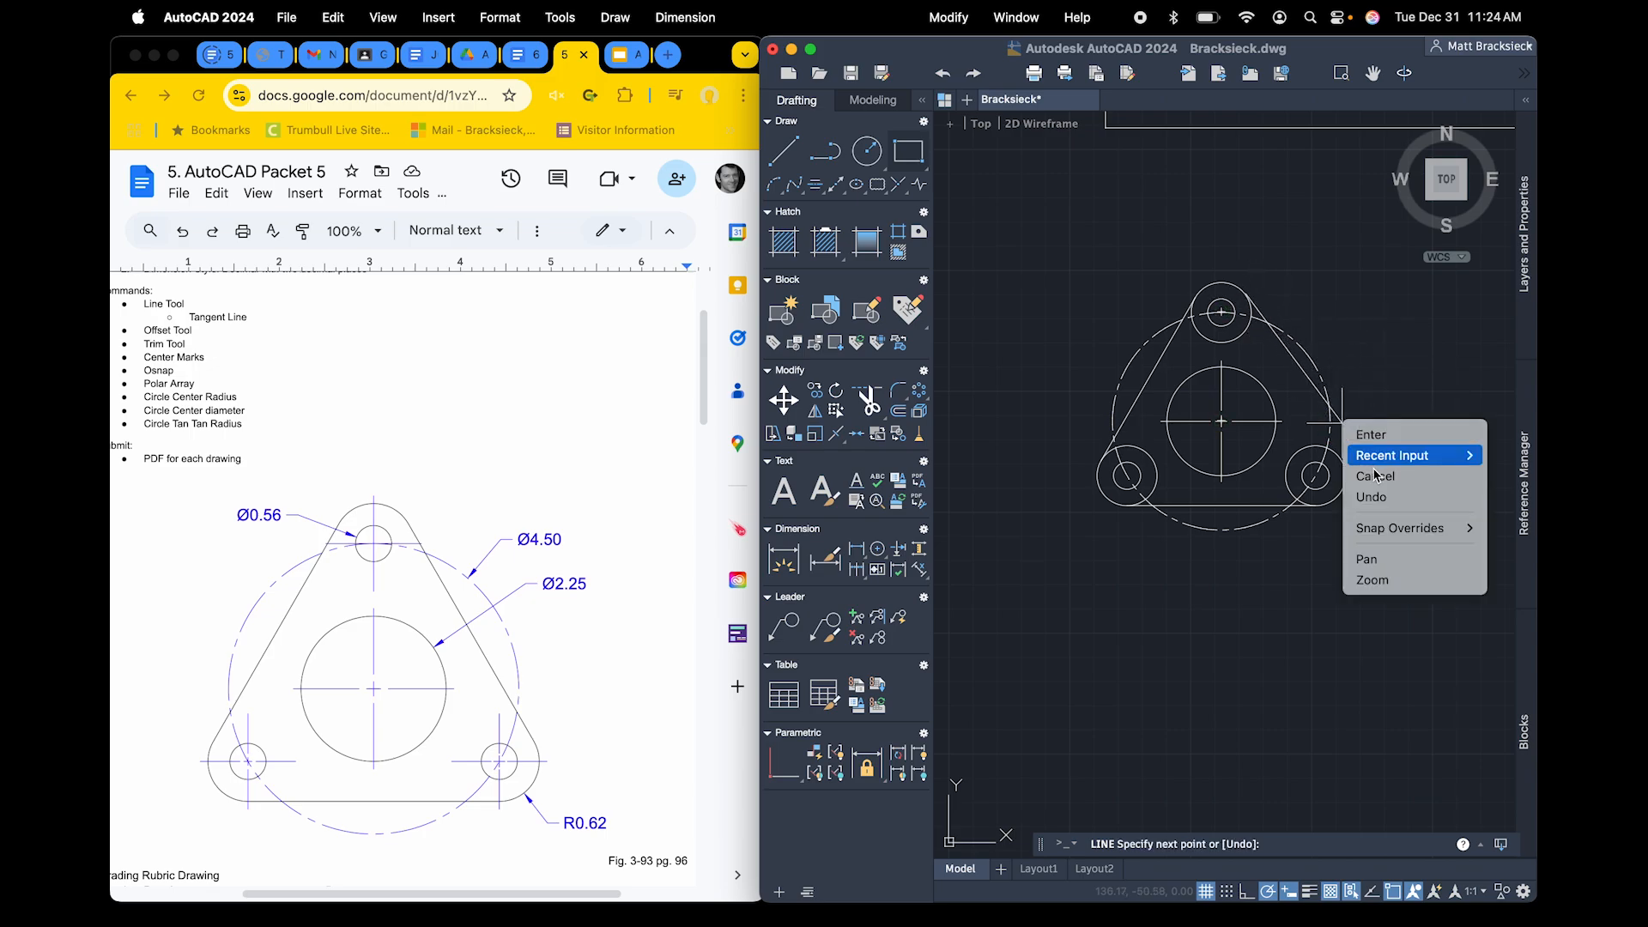
mouse_move(1386, 532)
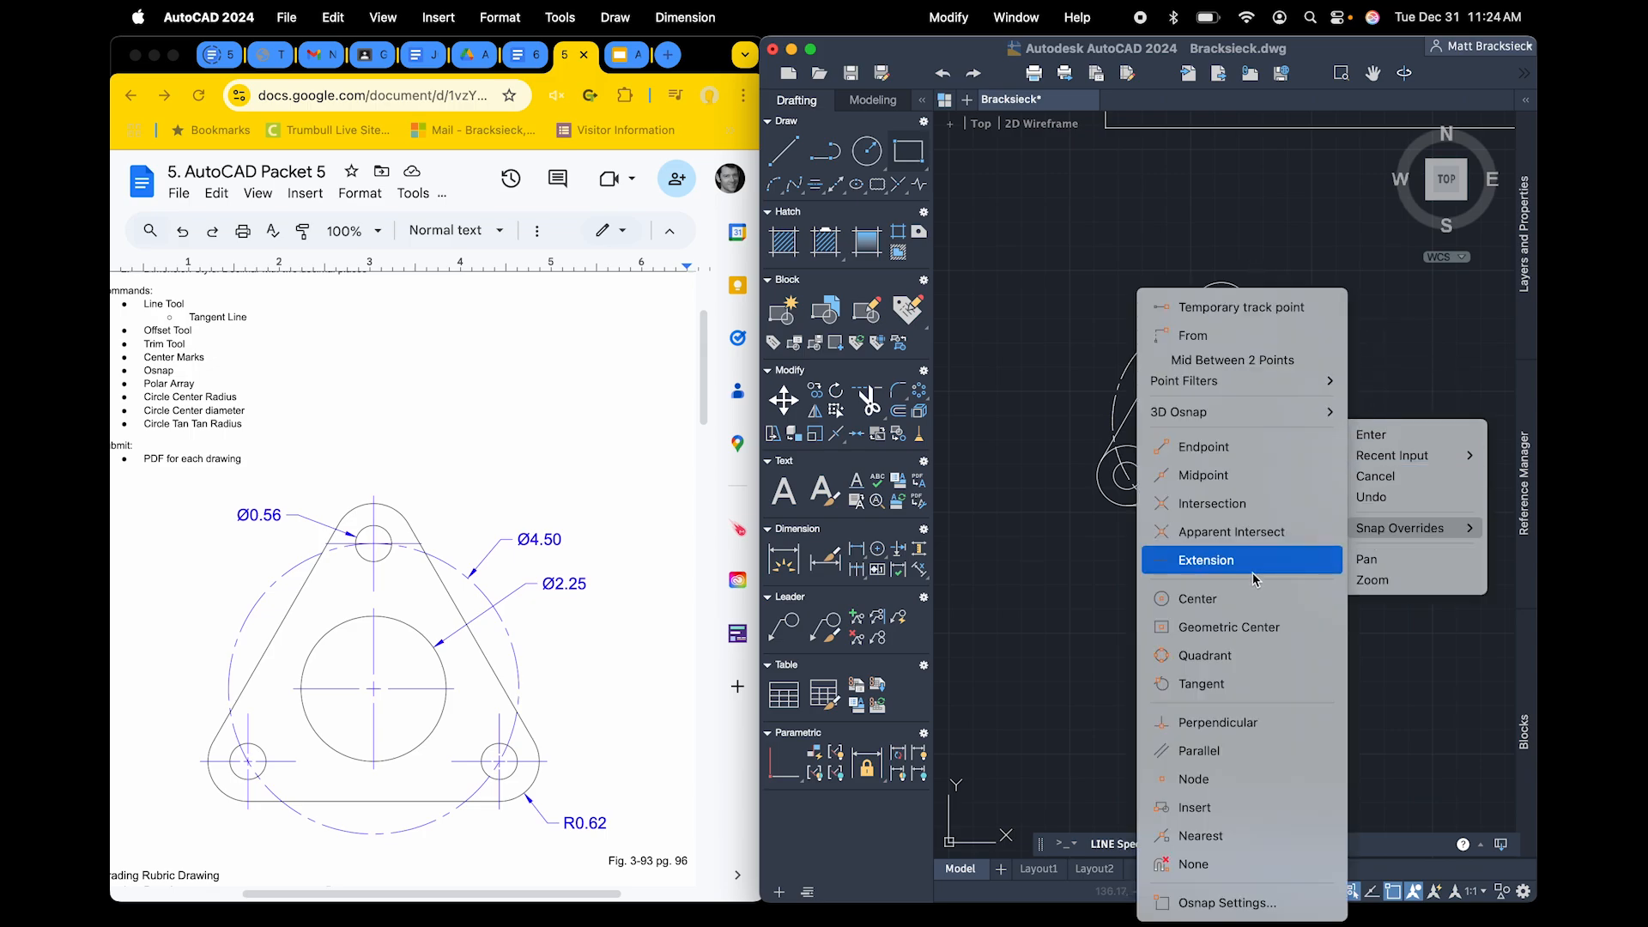
click(1251, 684)
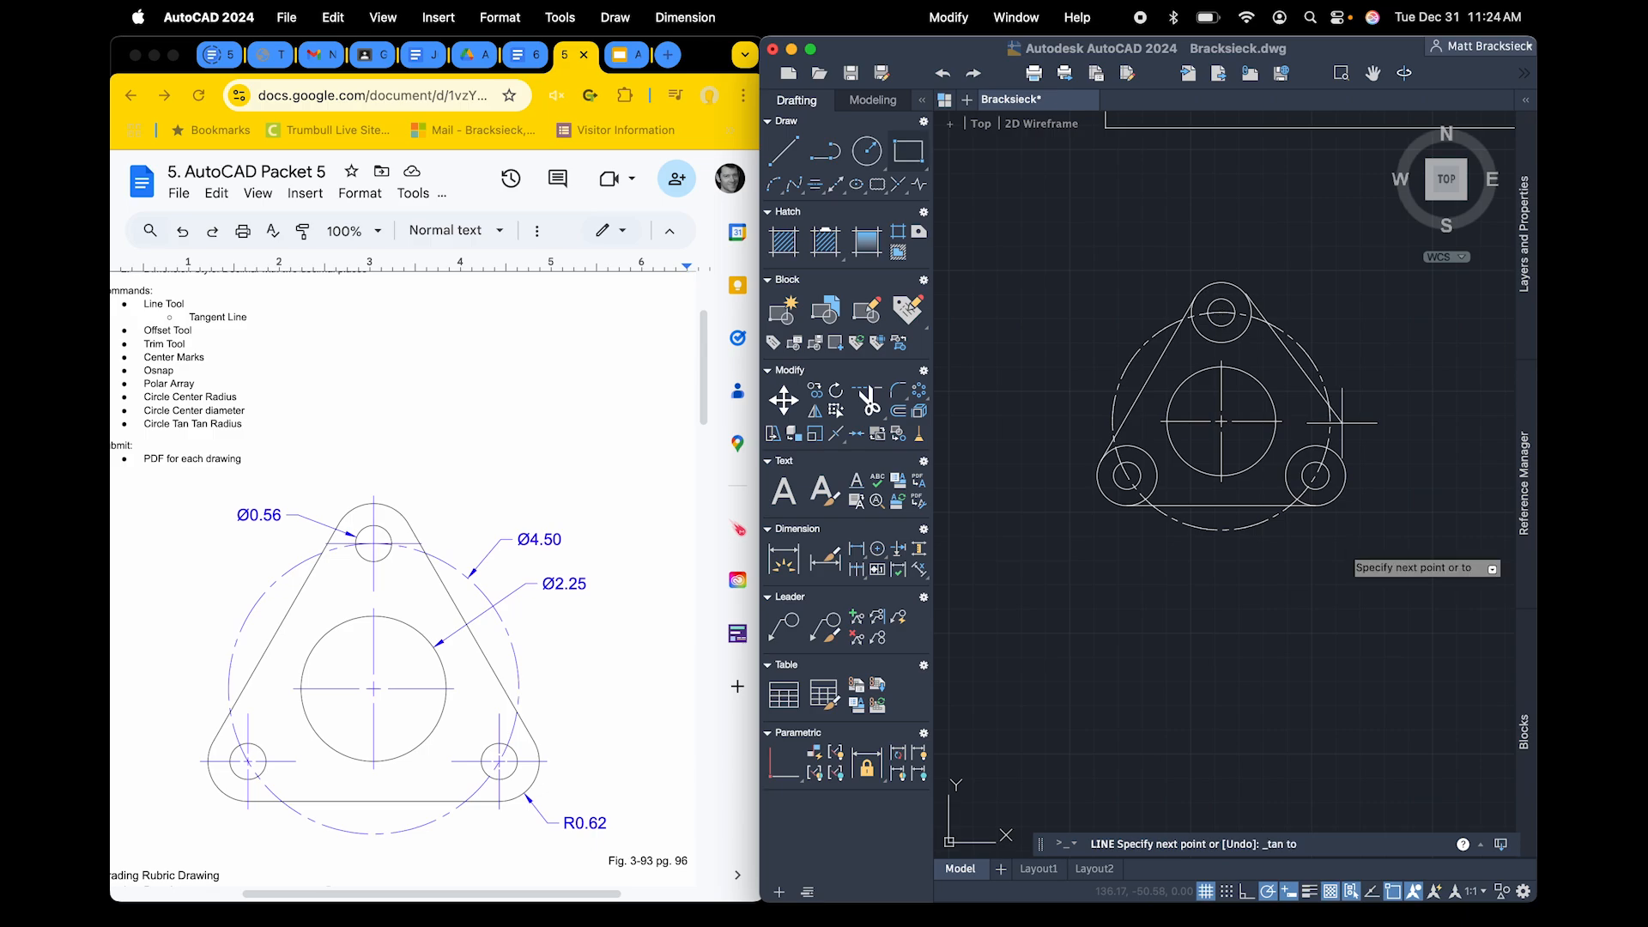
click(1343, 469)
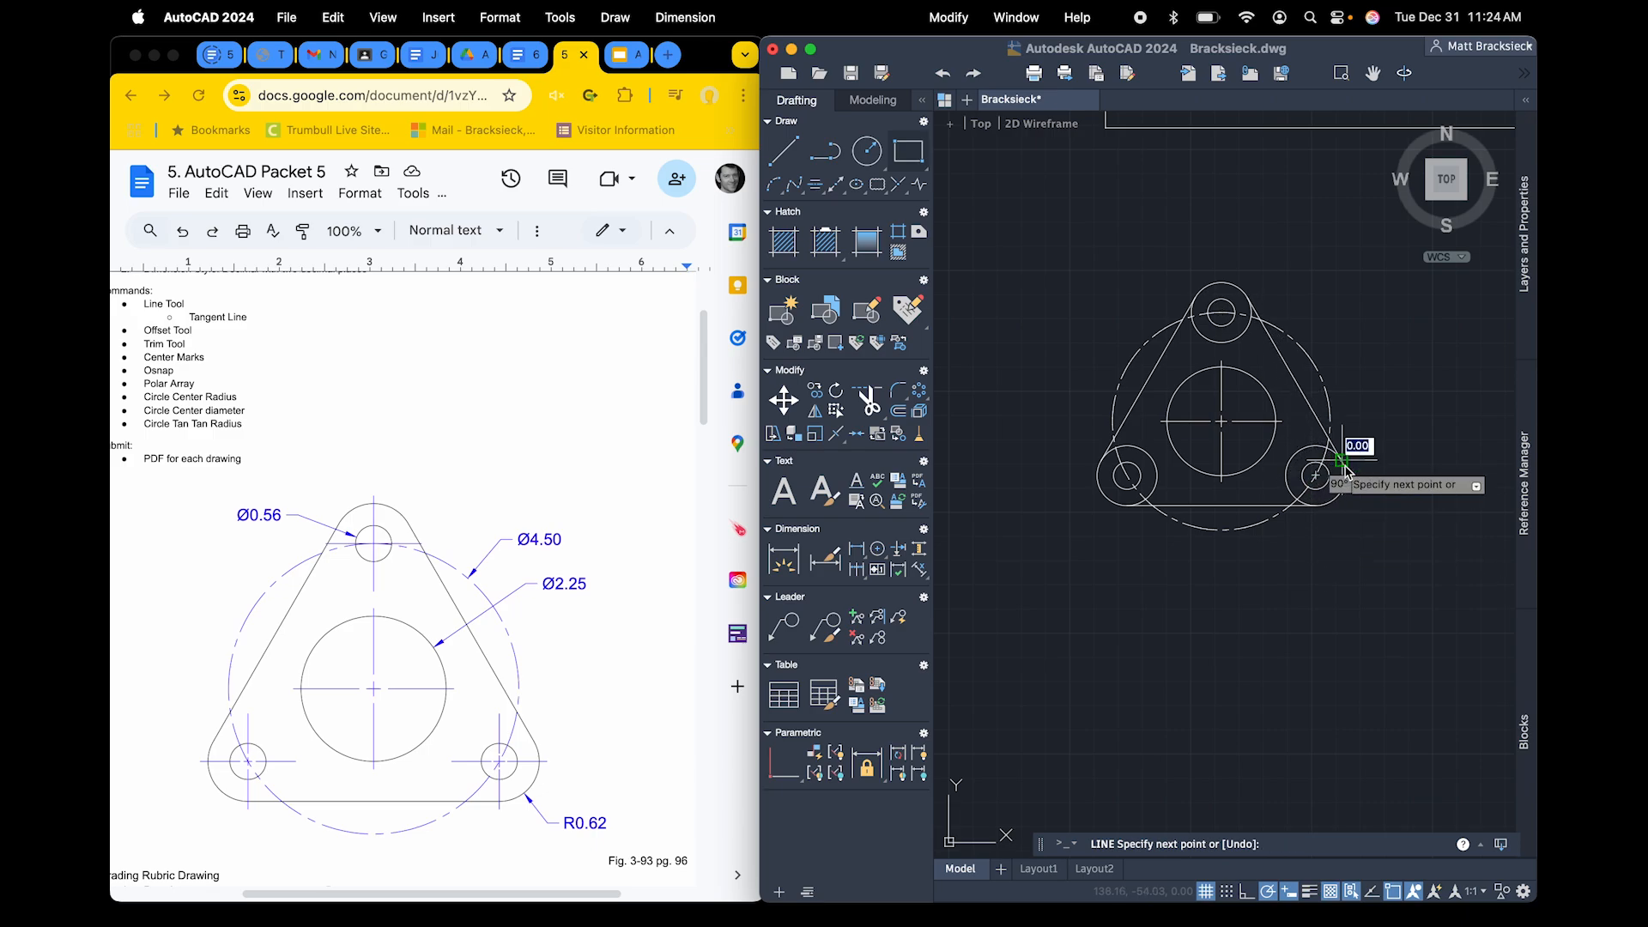
key(Return)
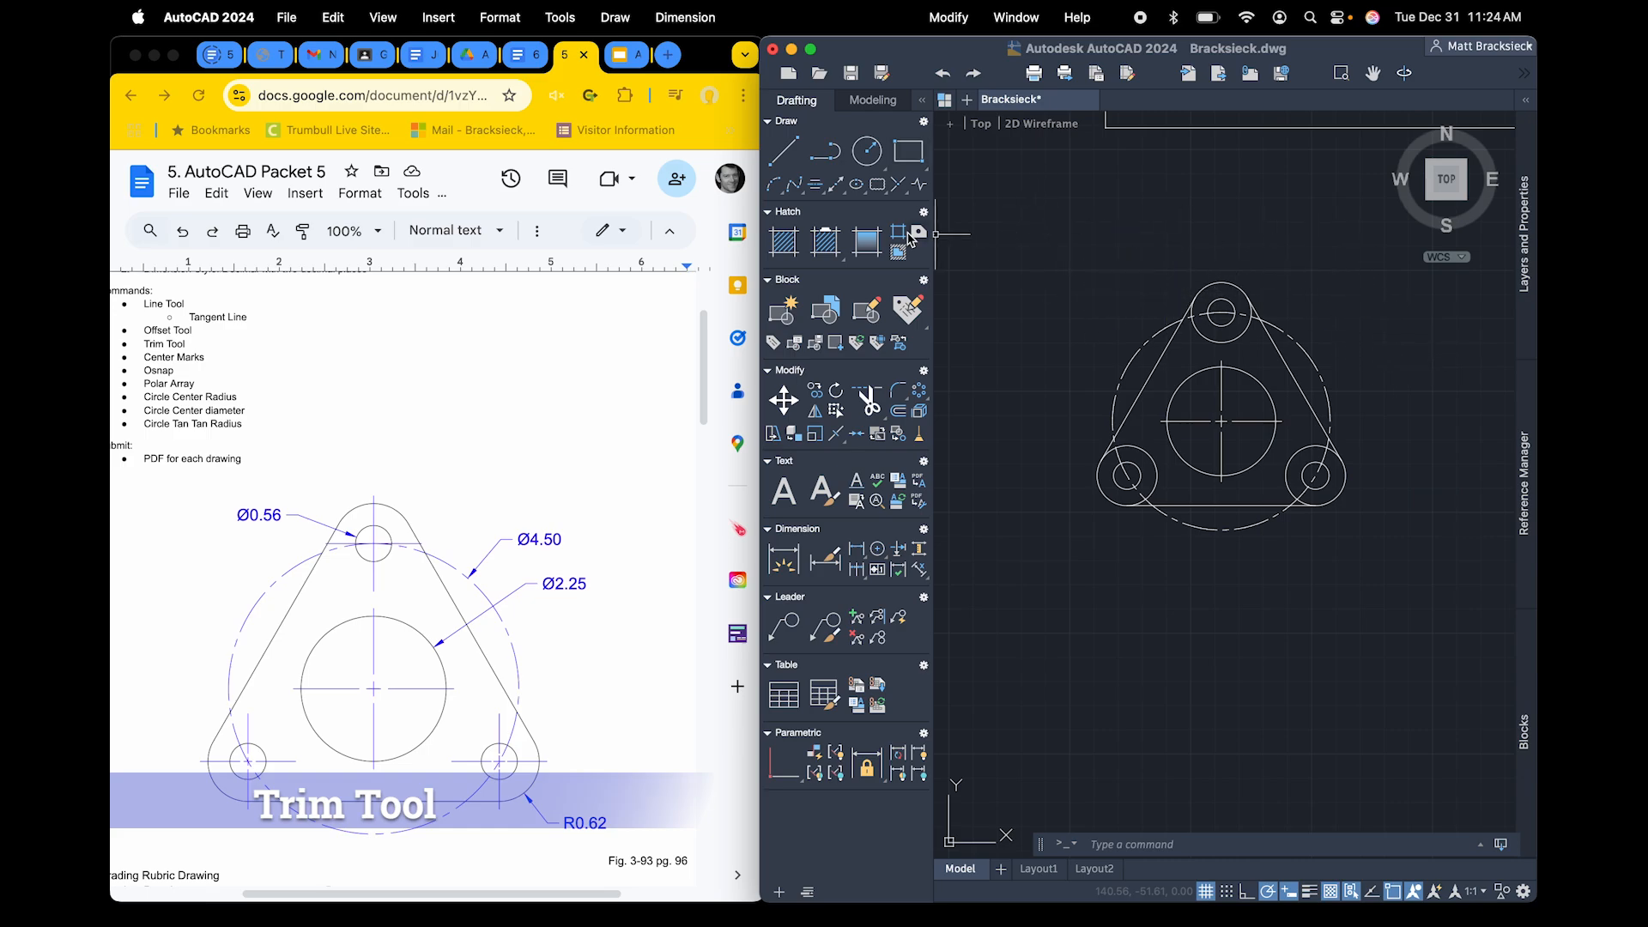
Explode the polar array by selecting the whole triangular plate, so its circles become separate objects
click(869, 399)
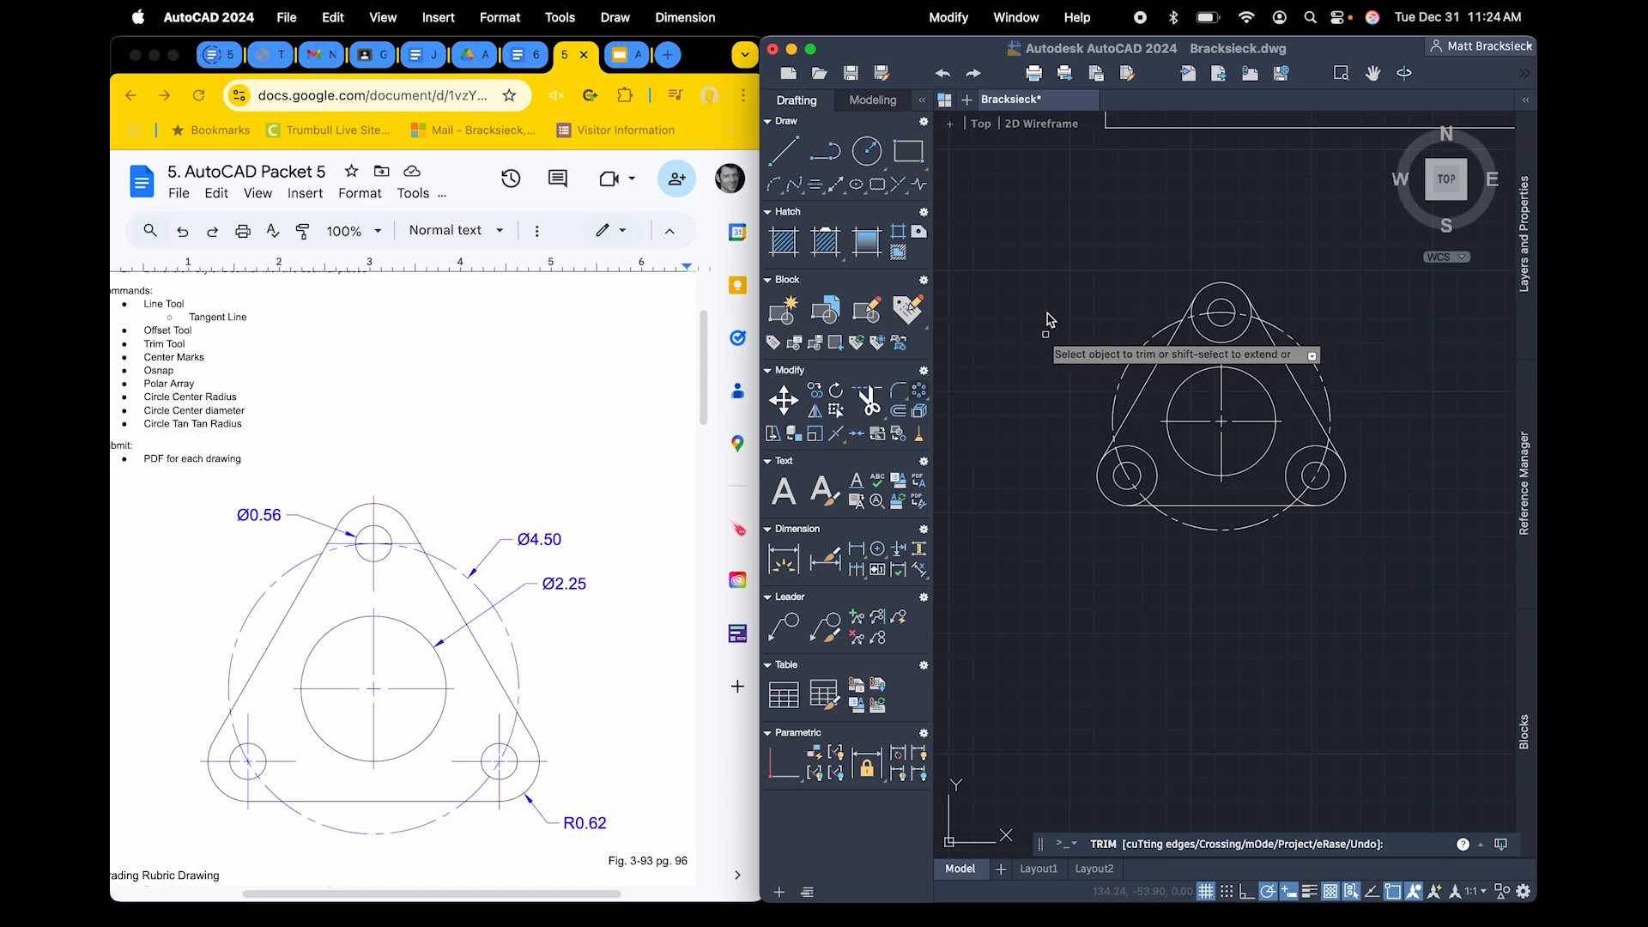
key(Escape)
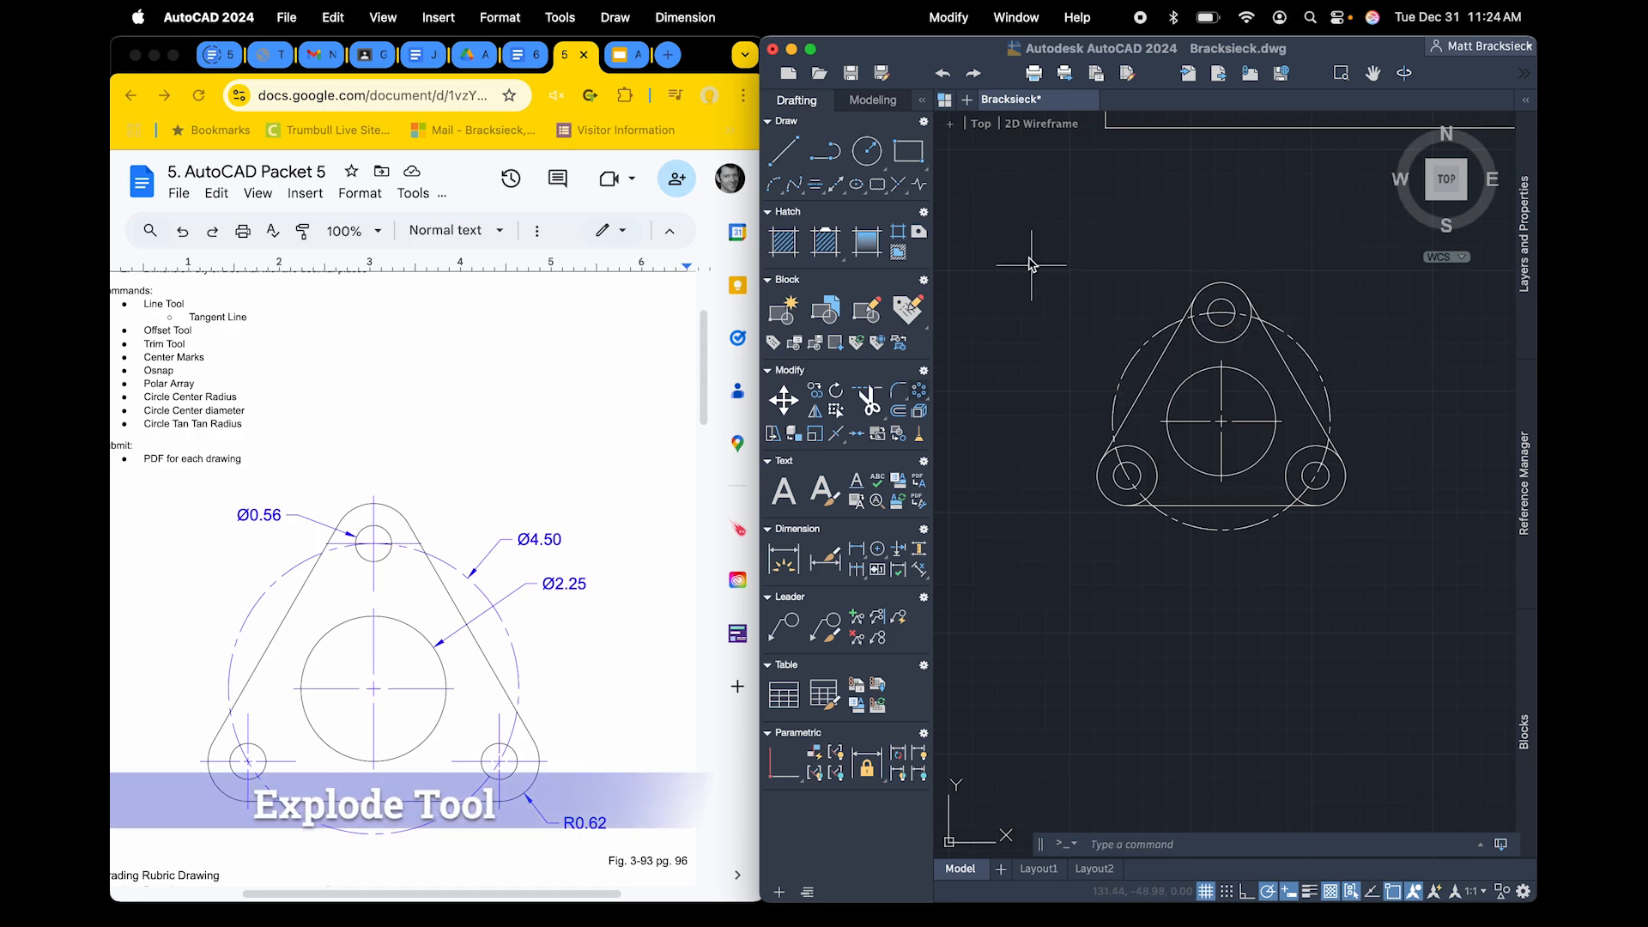
click(1002, 244)
click(1400, 626)
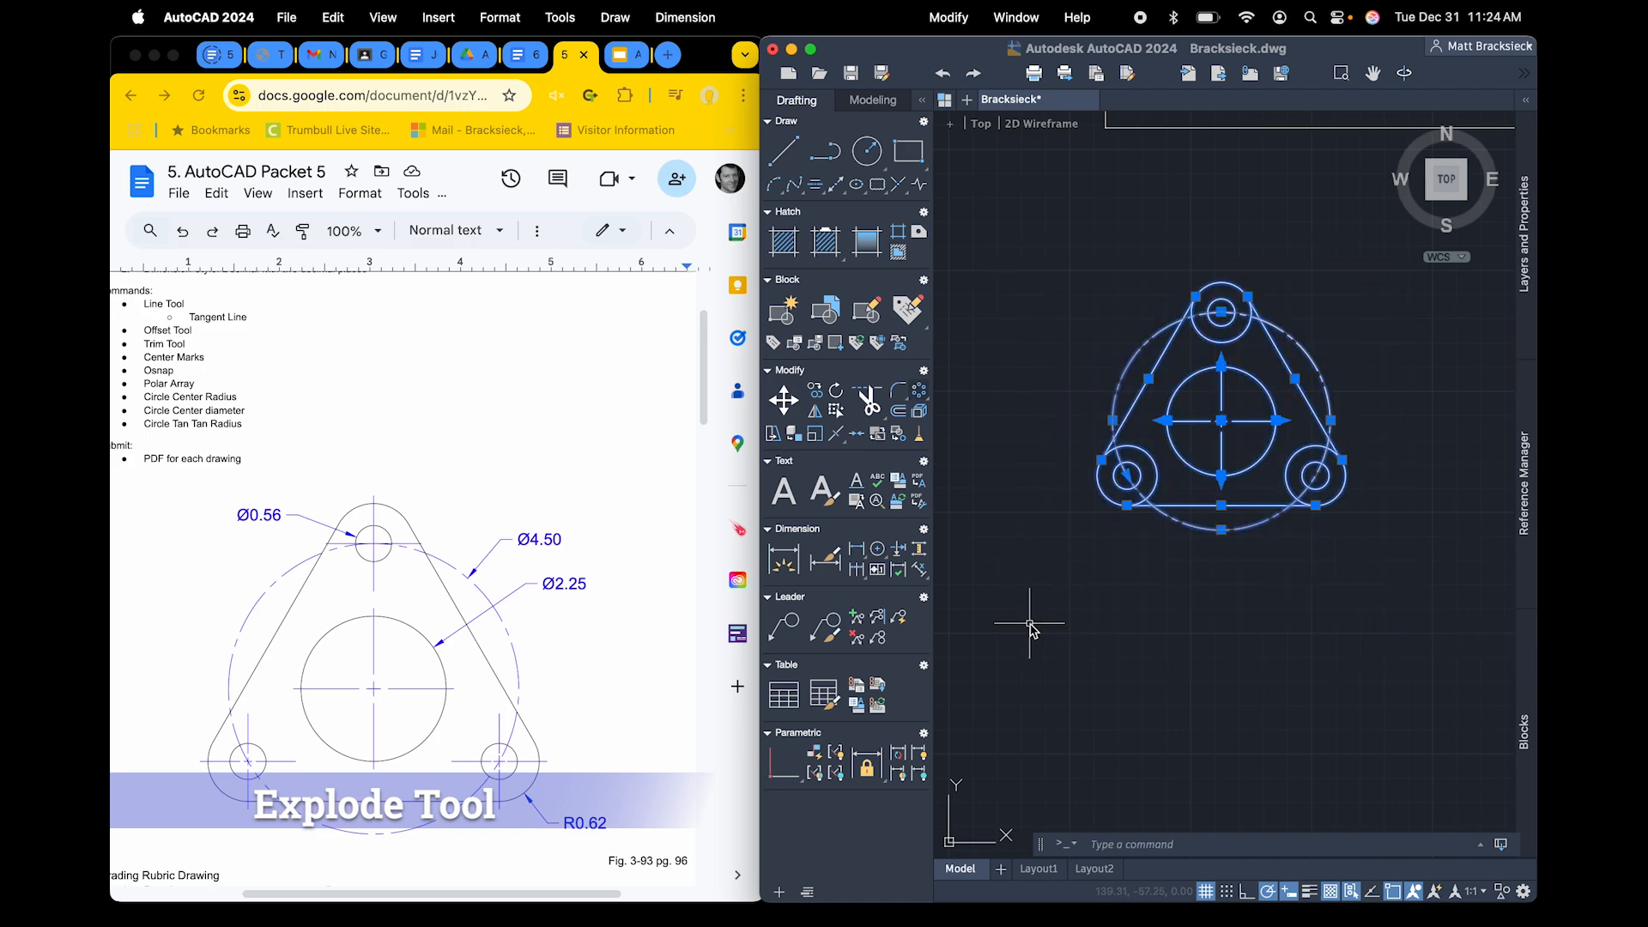
click(919, 414)
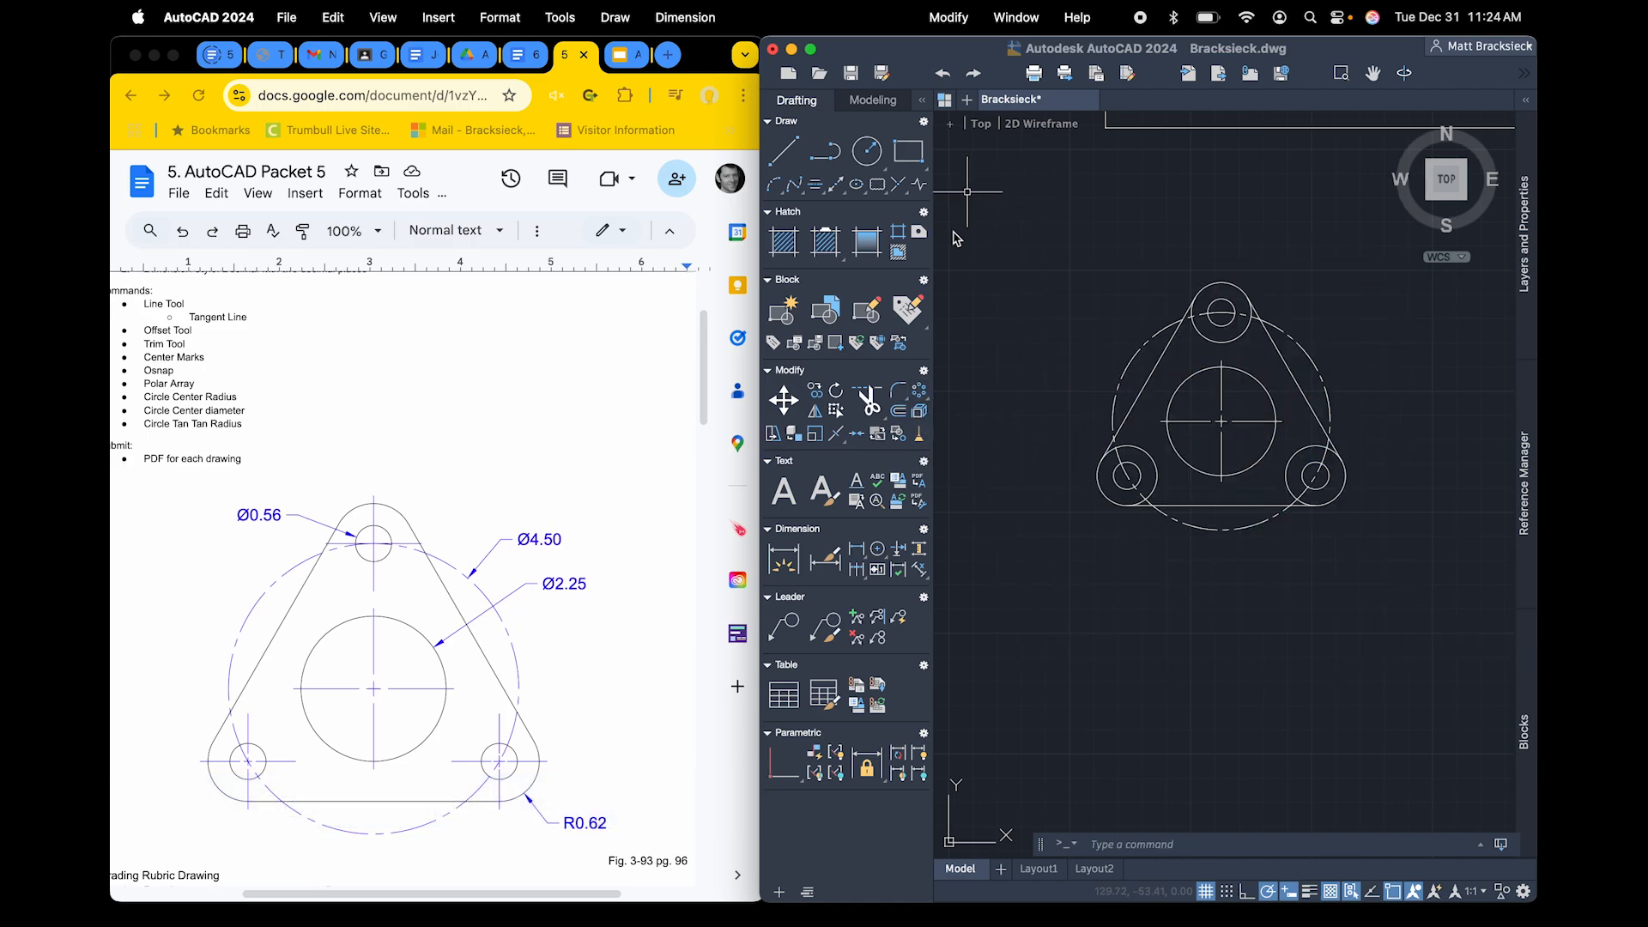
Trim away the inner arcs of the lower-left and lower-right 0.62 radius circles between the tangent lines
click(868, 400)
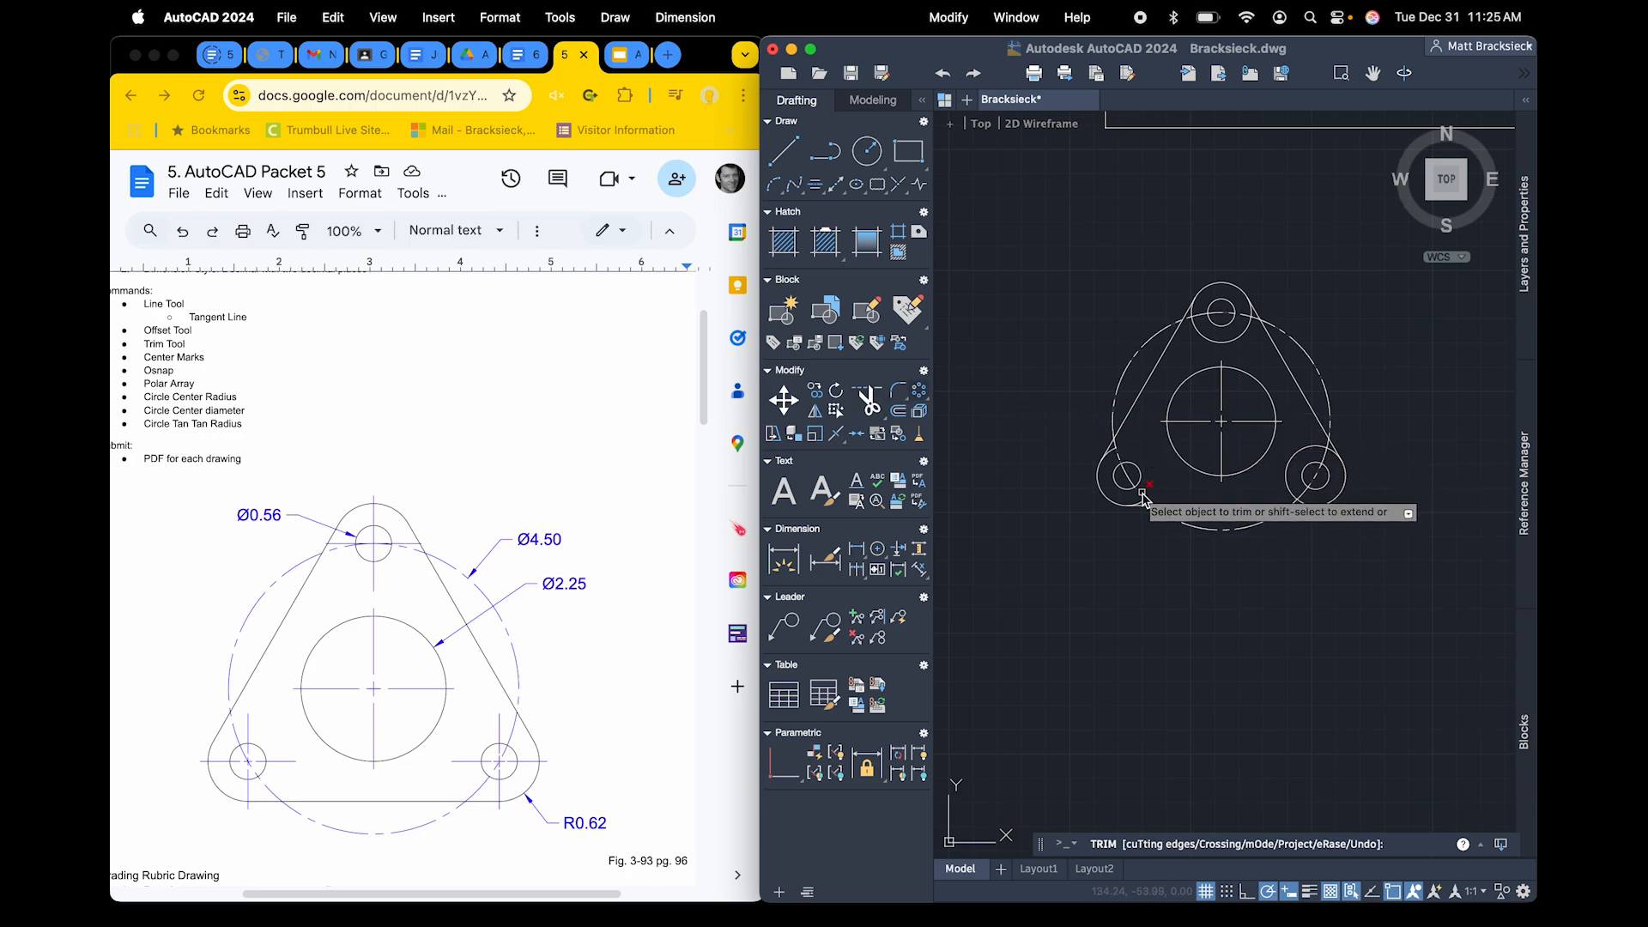
scroll(1153, 478, up, 5)
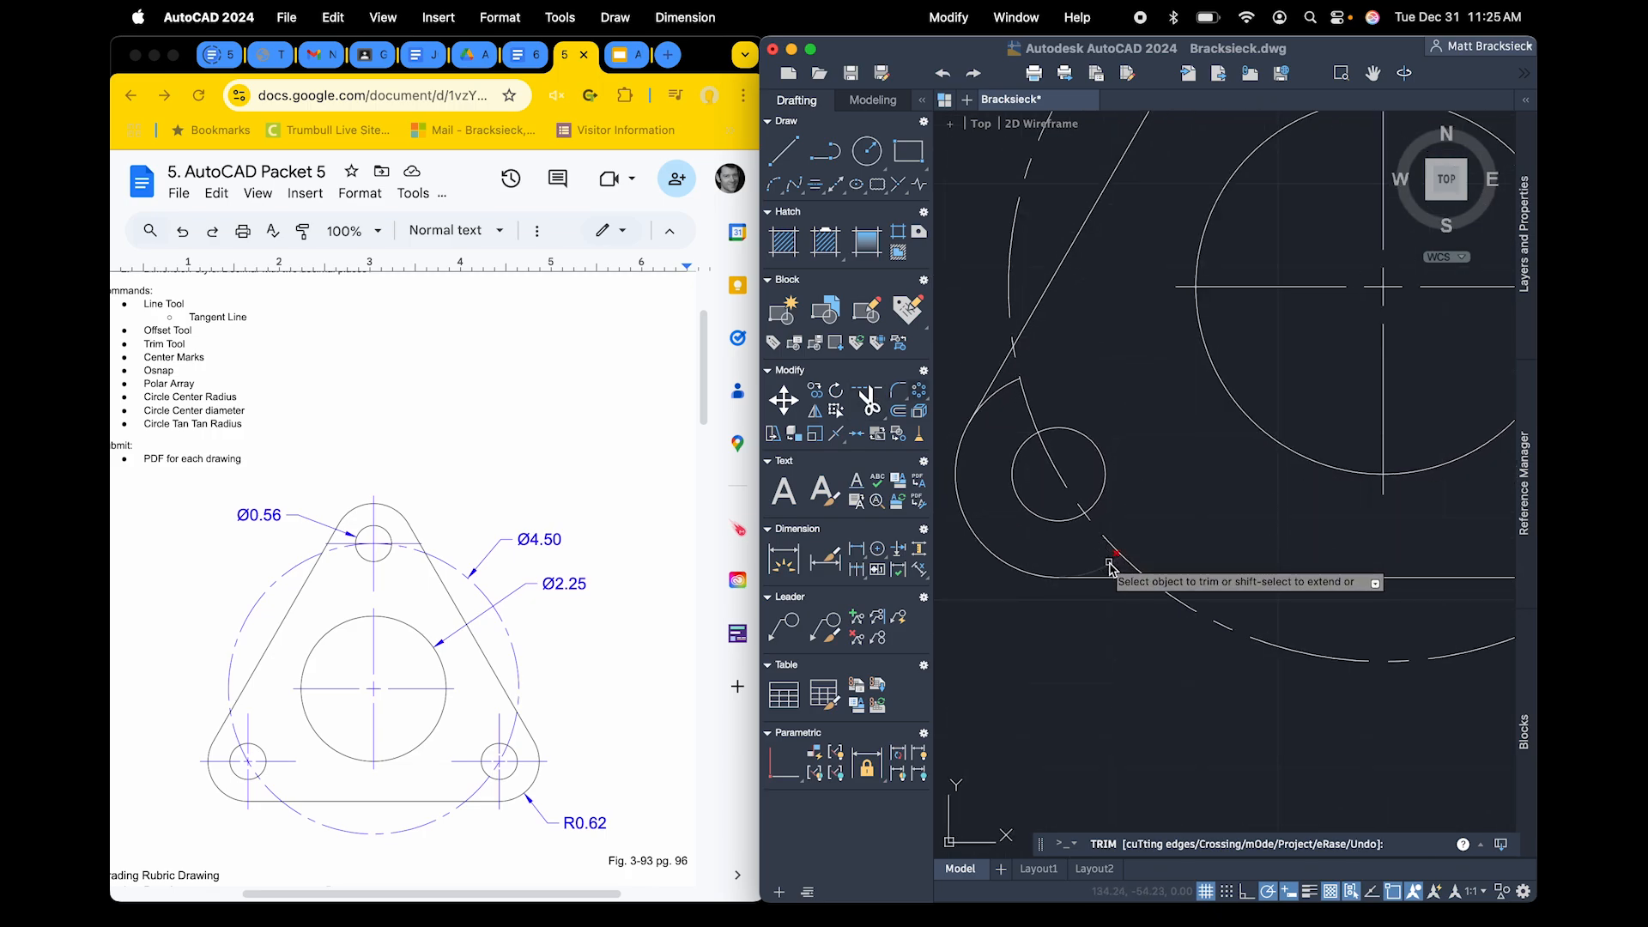
click(1007, 385)
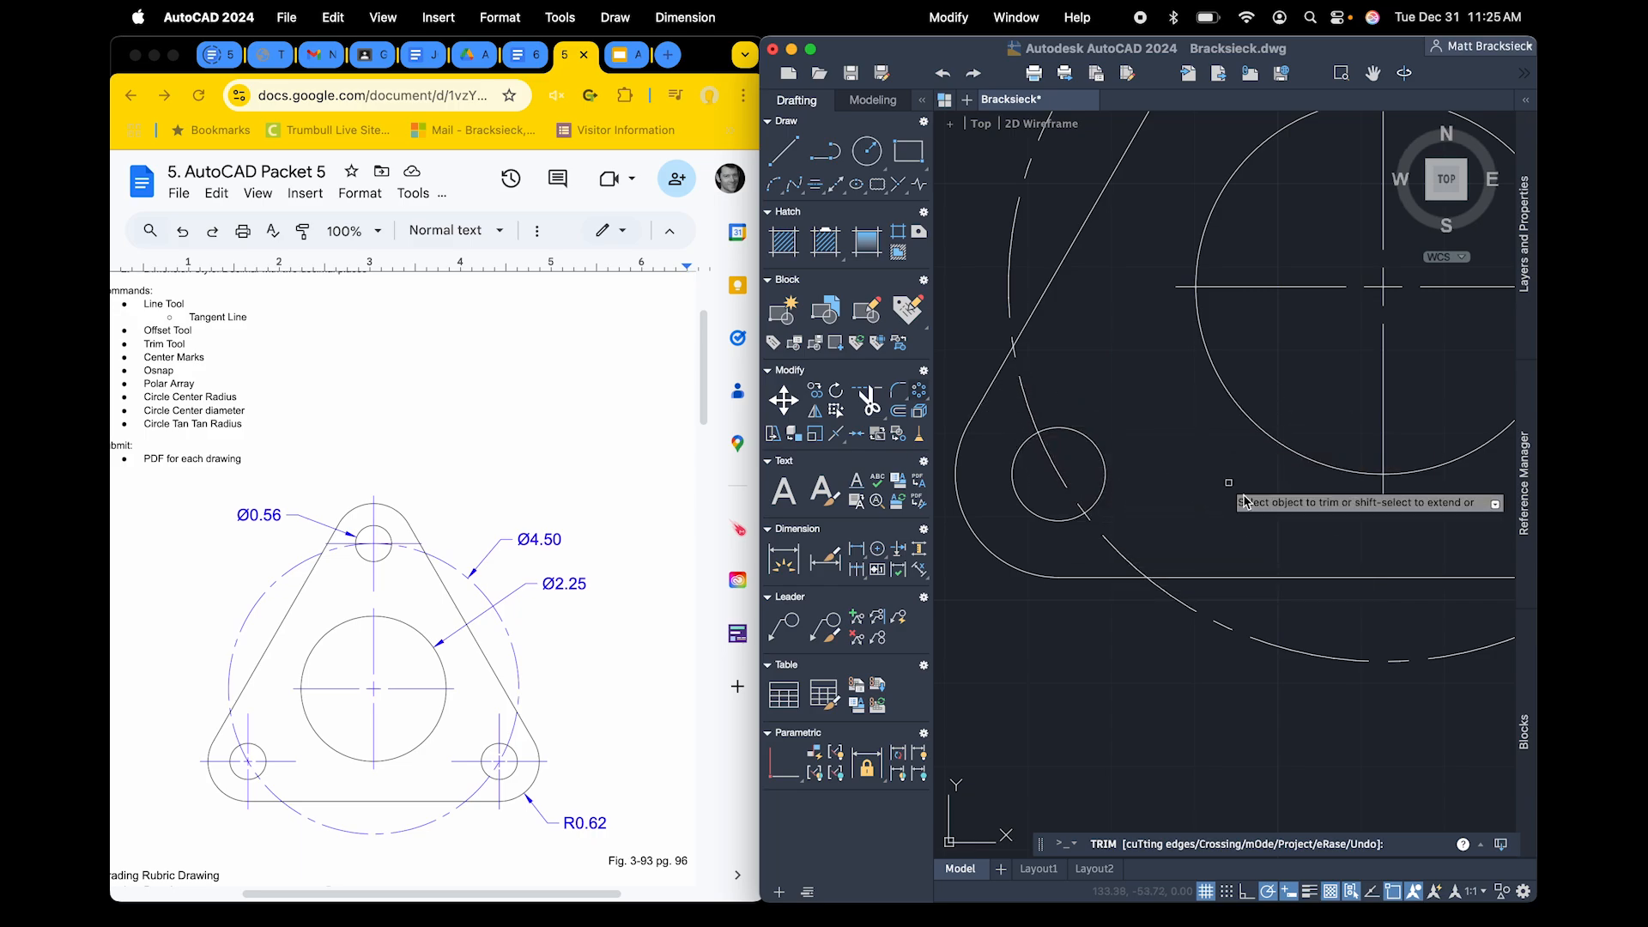
scroll(1258, 513, right, 8)
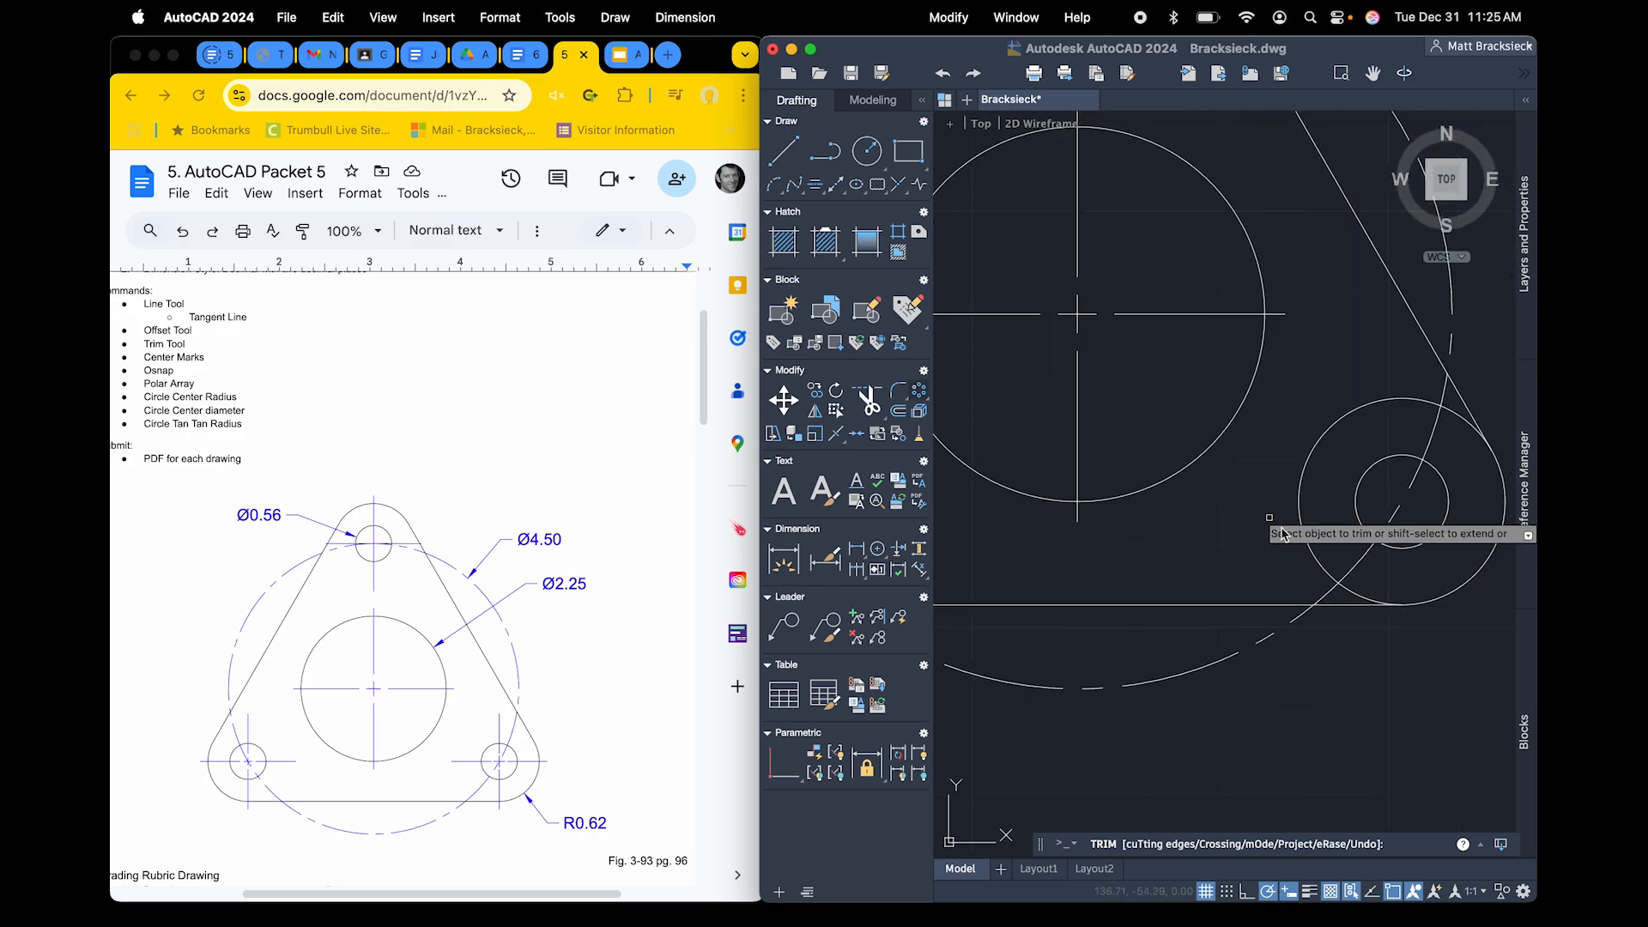
click(1310, 549)
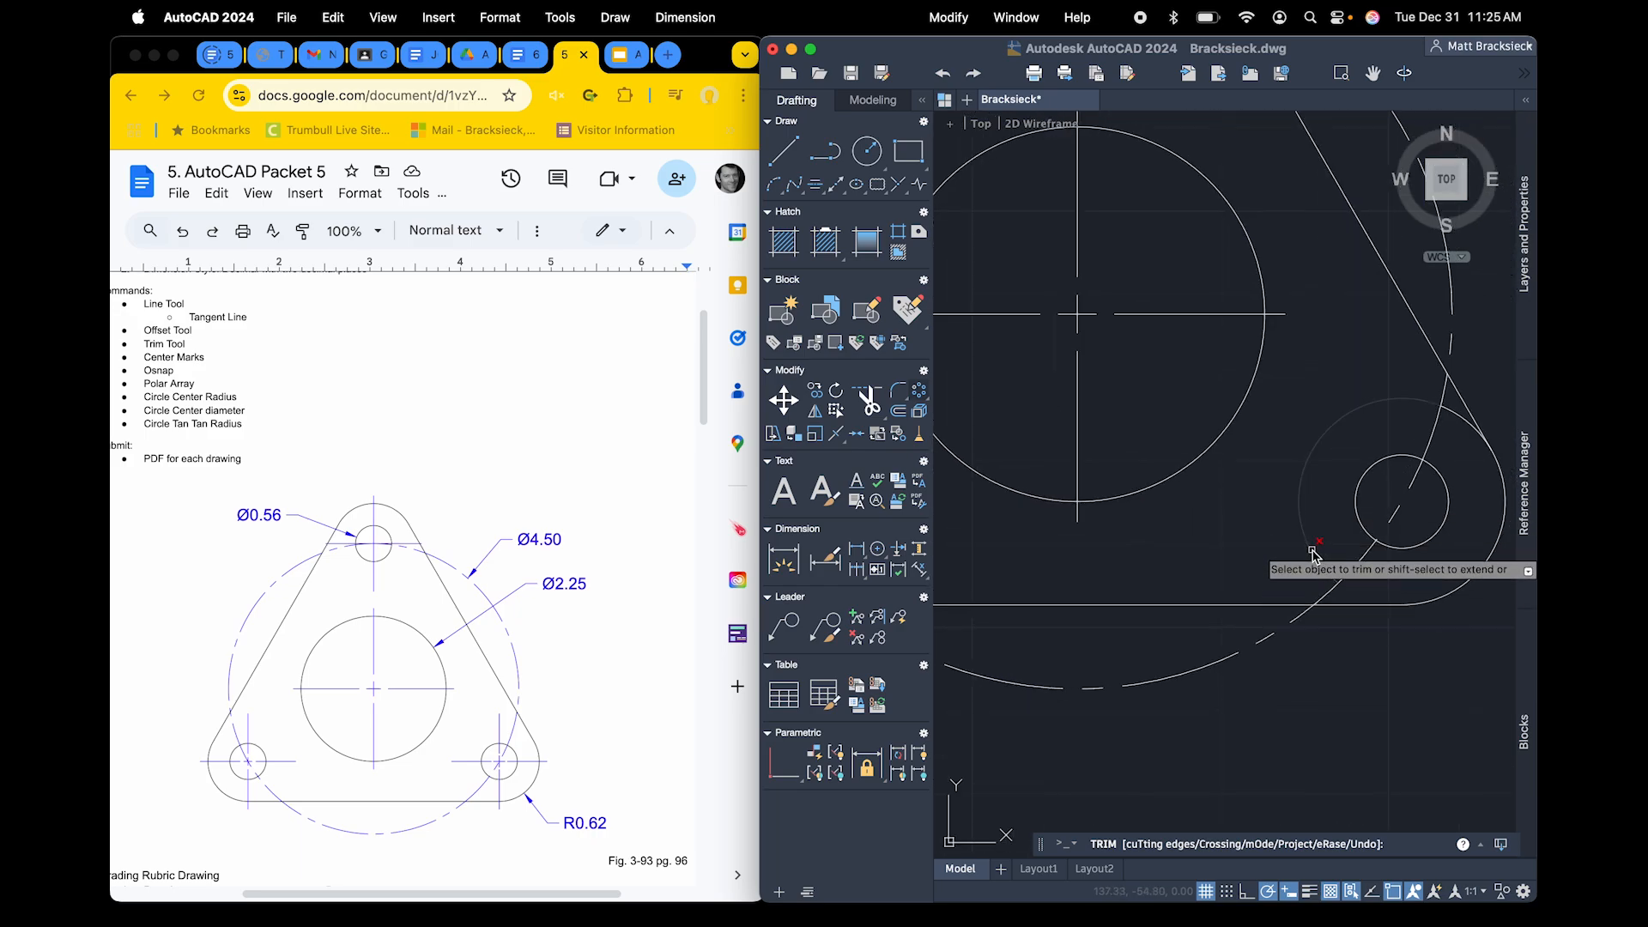
Trim away the inner arc of the top 0.62 radius circle, including the leftover piece on its left side
scroll(1467, 427, up, 8)
scroll(1466, 426, left, 3)
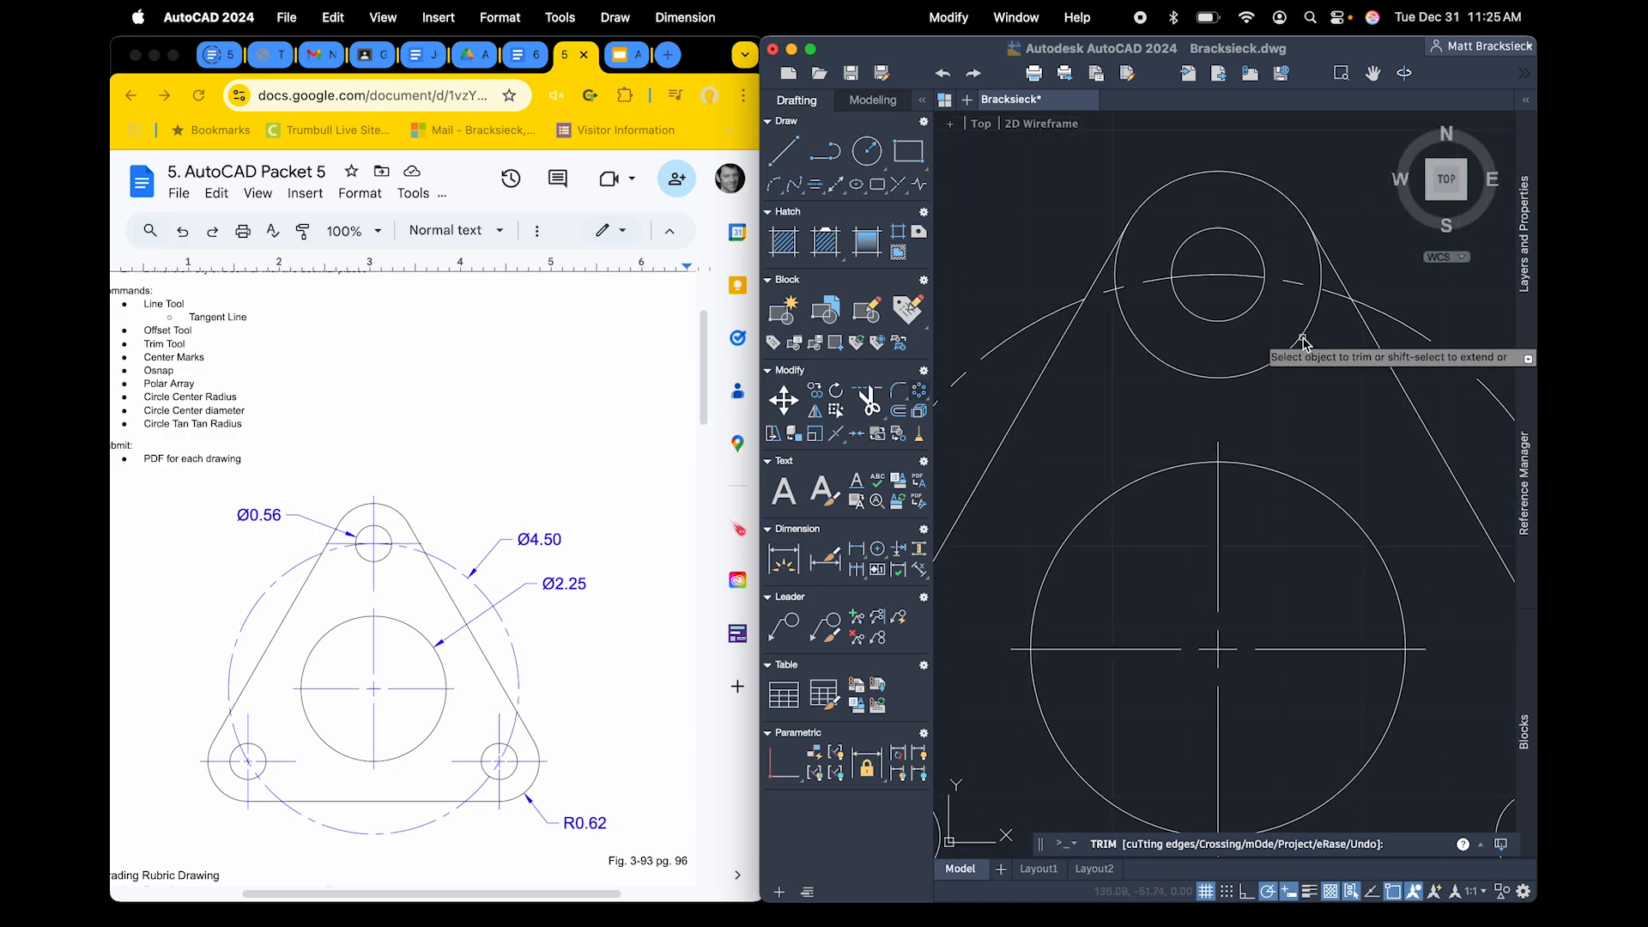
click(1292, 348)
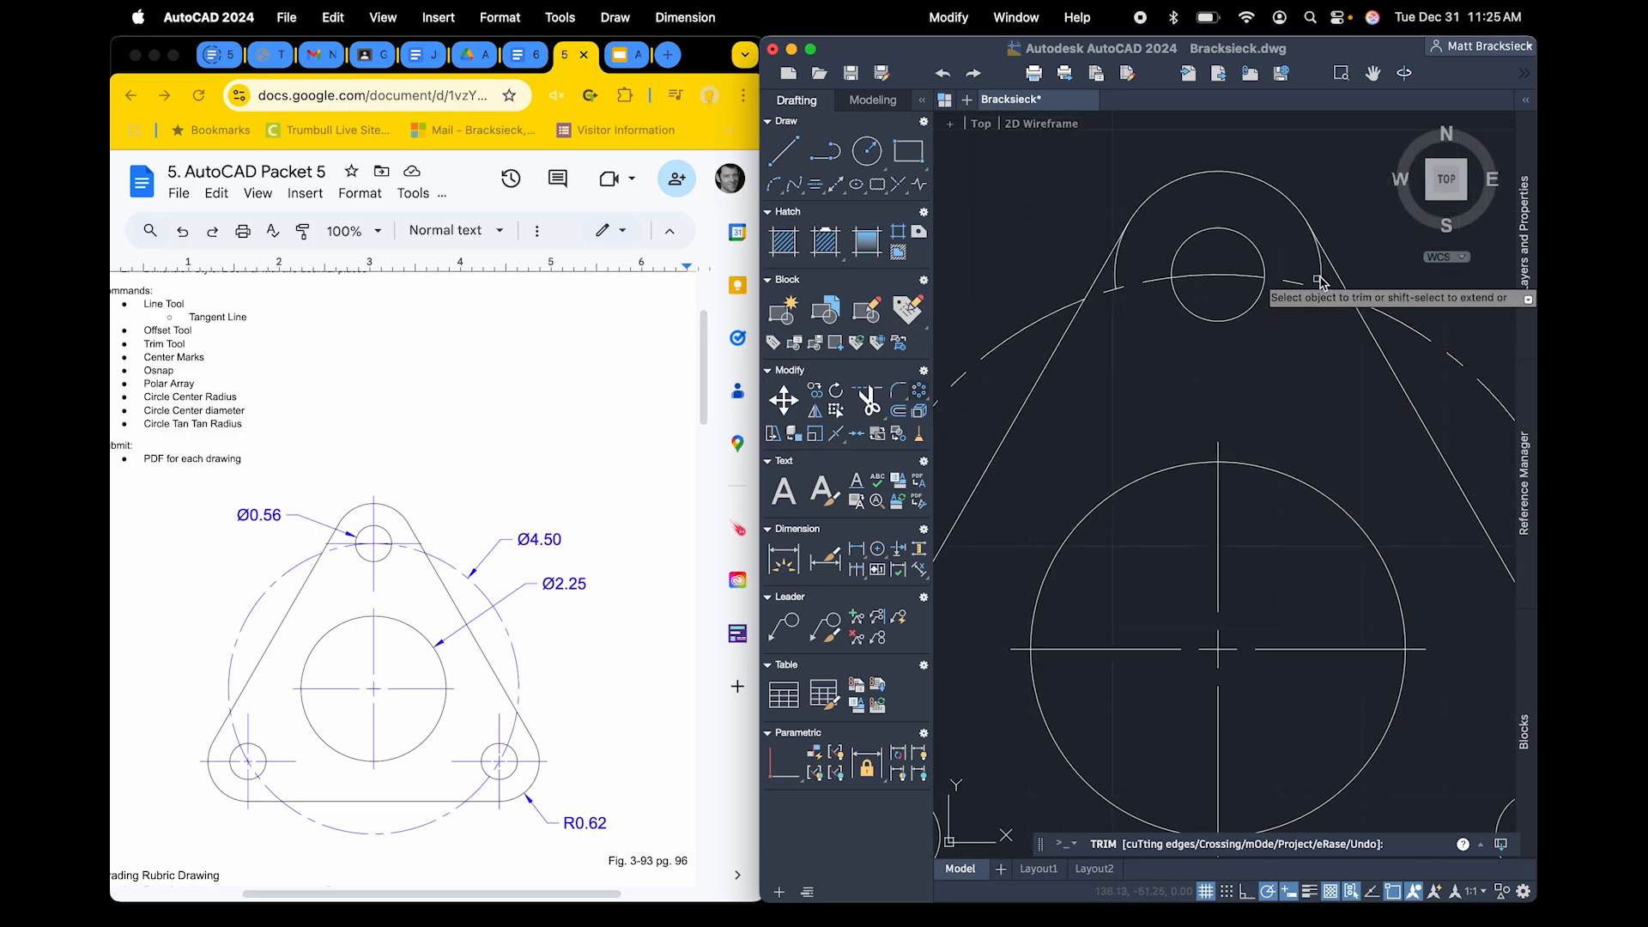
click(1114, 278)
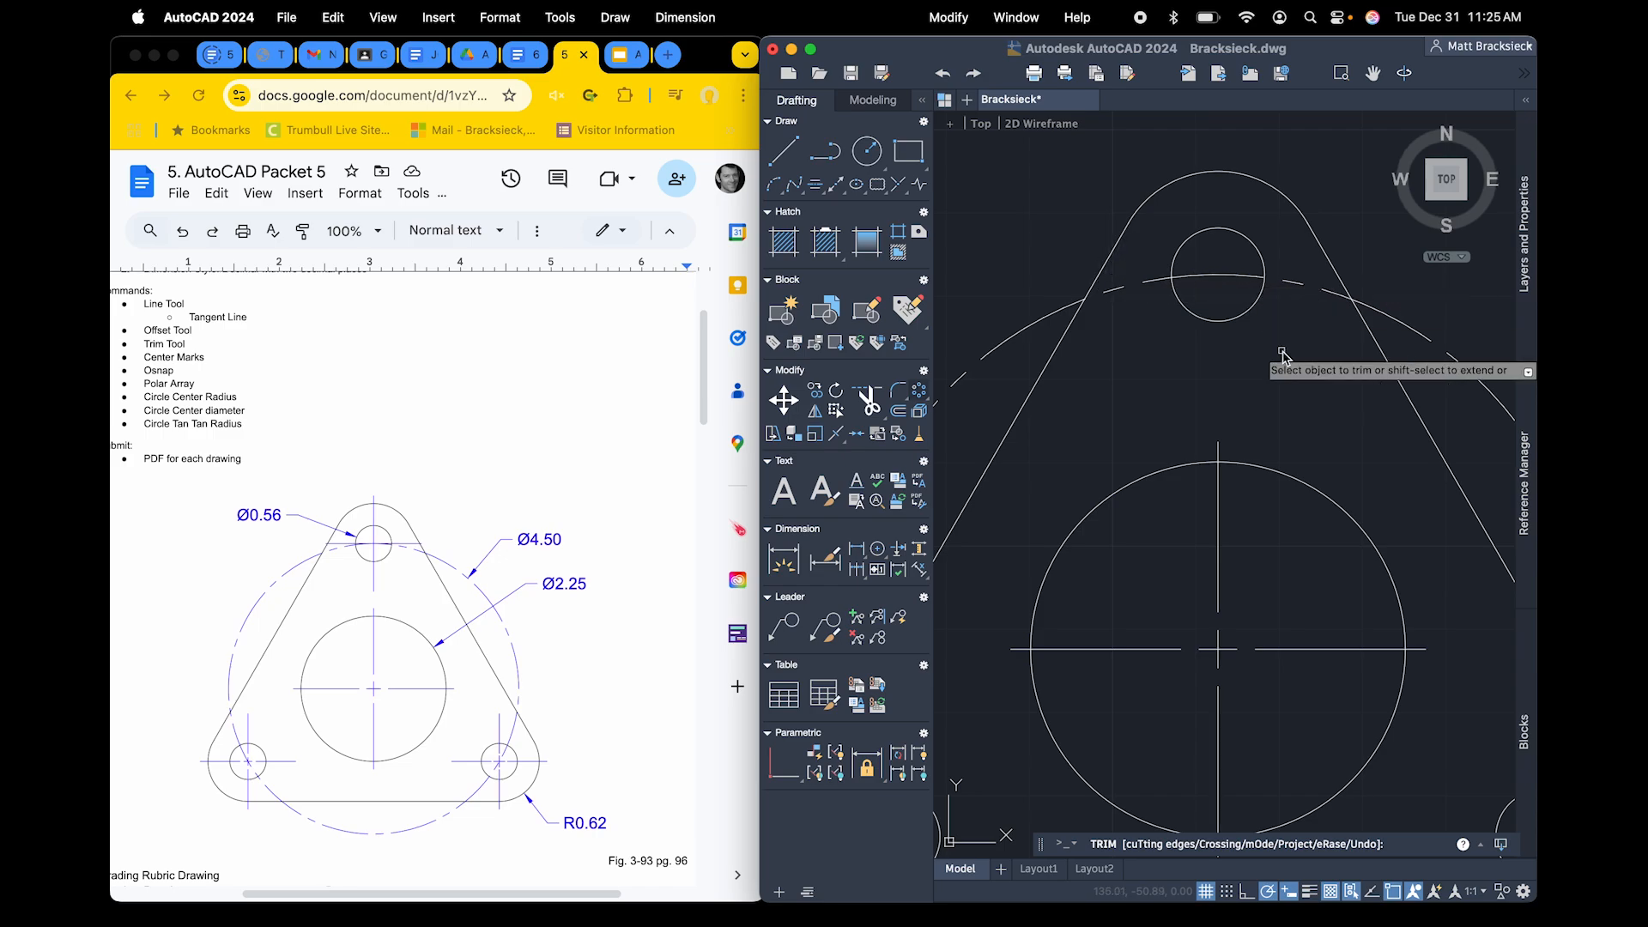
Add center marks to the three small holes at the plate's corners
scroll(1286, 378, down, 5)
scroll(1286, 379, up, 3)
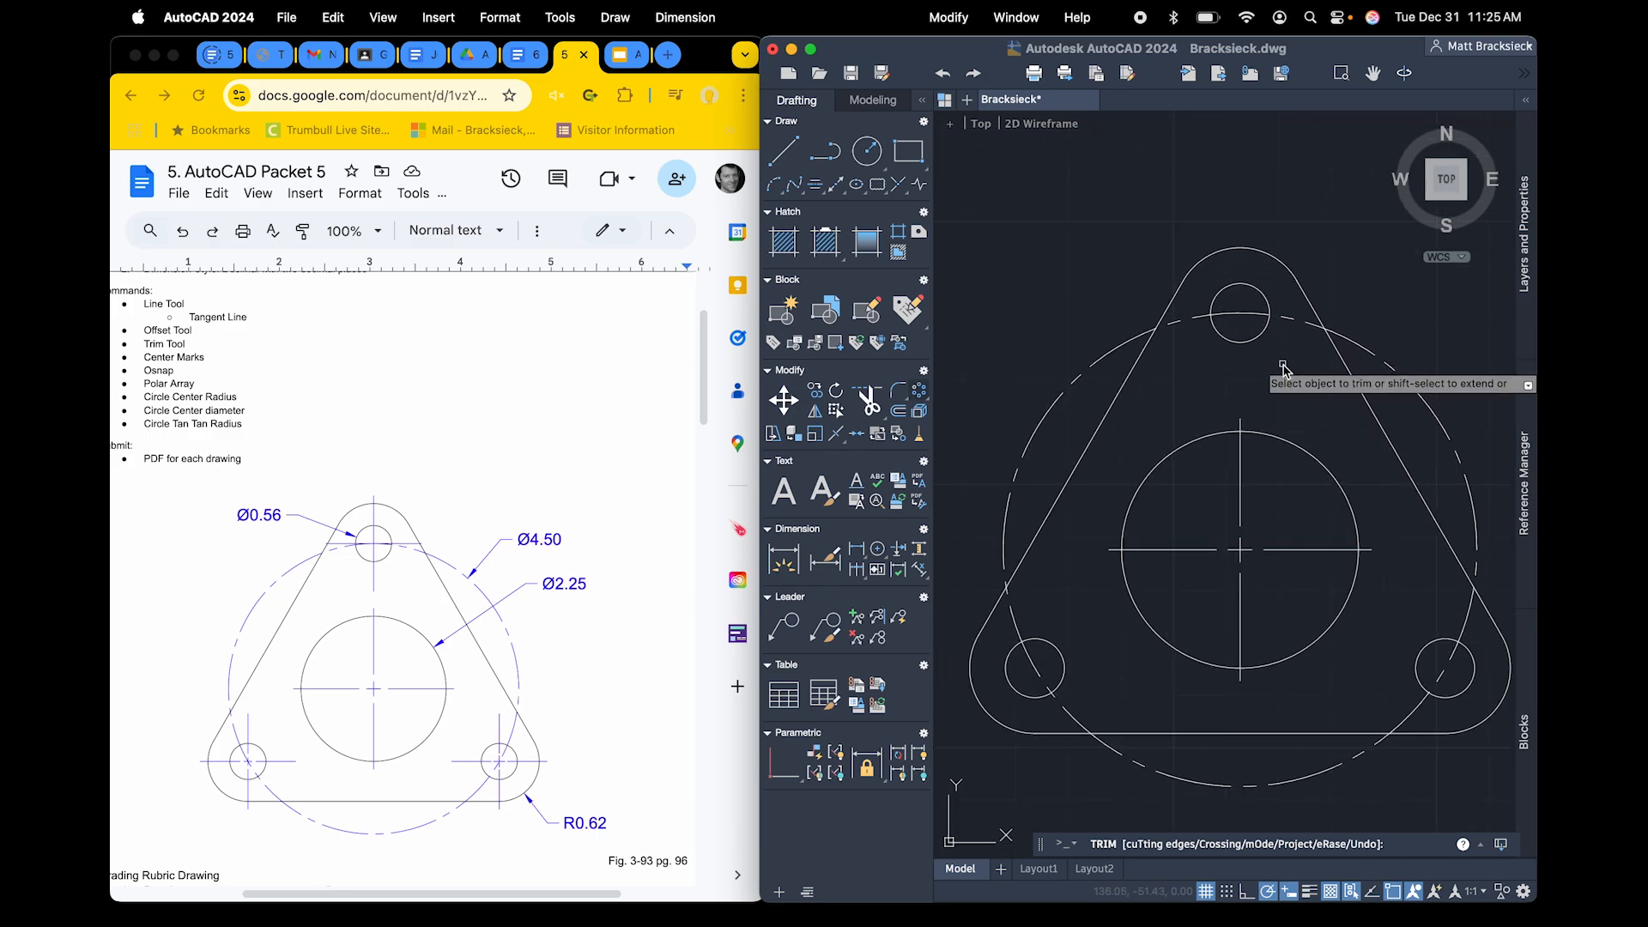
click(897, 568)
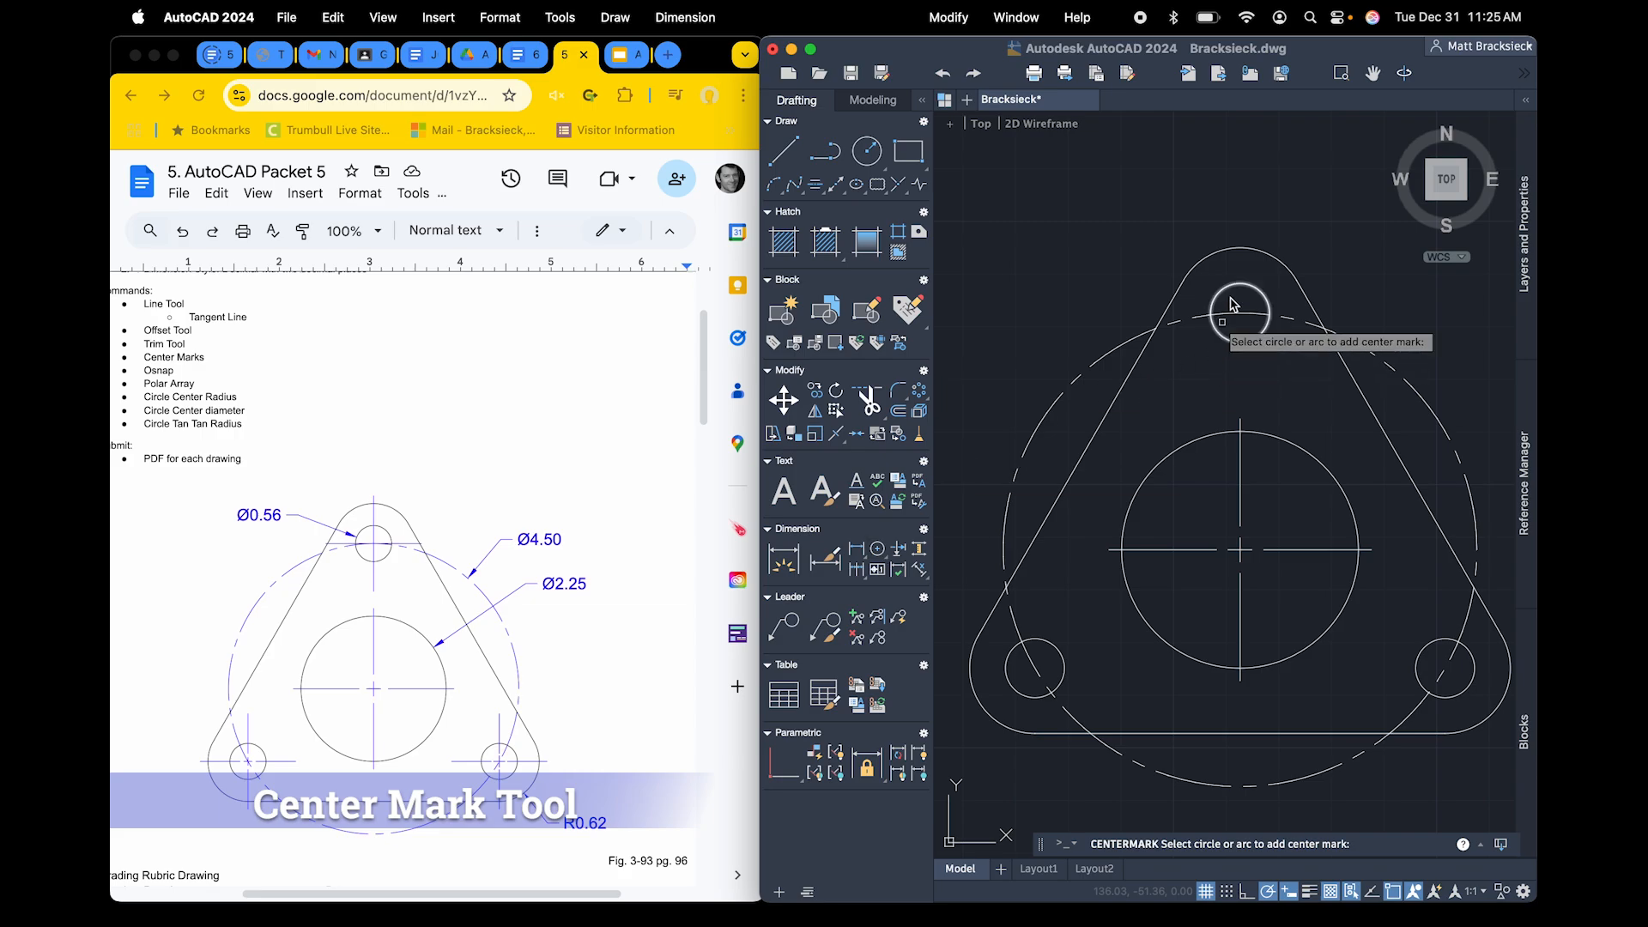
click(1049, 655)
click(1425, 649)
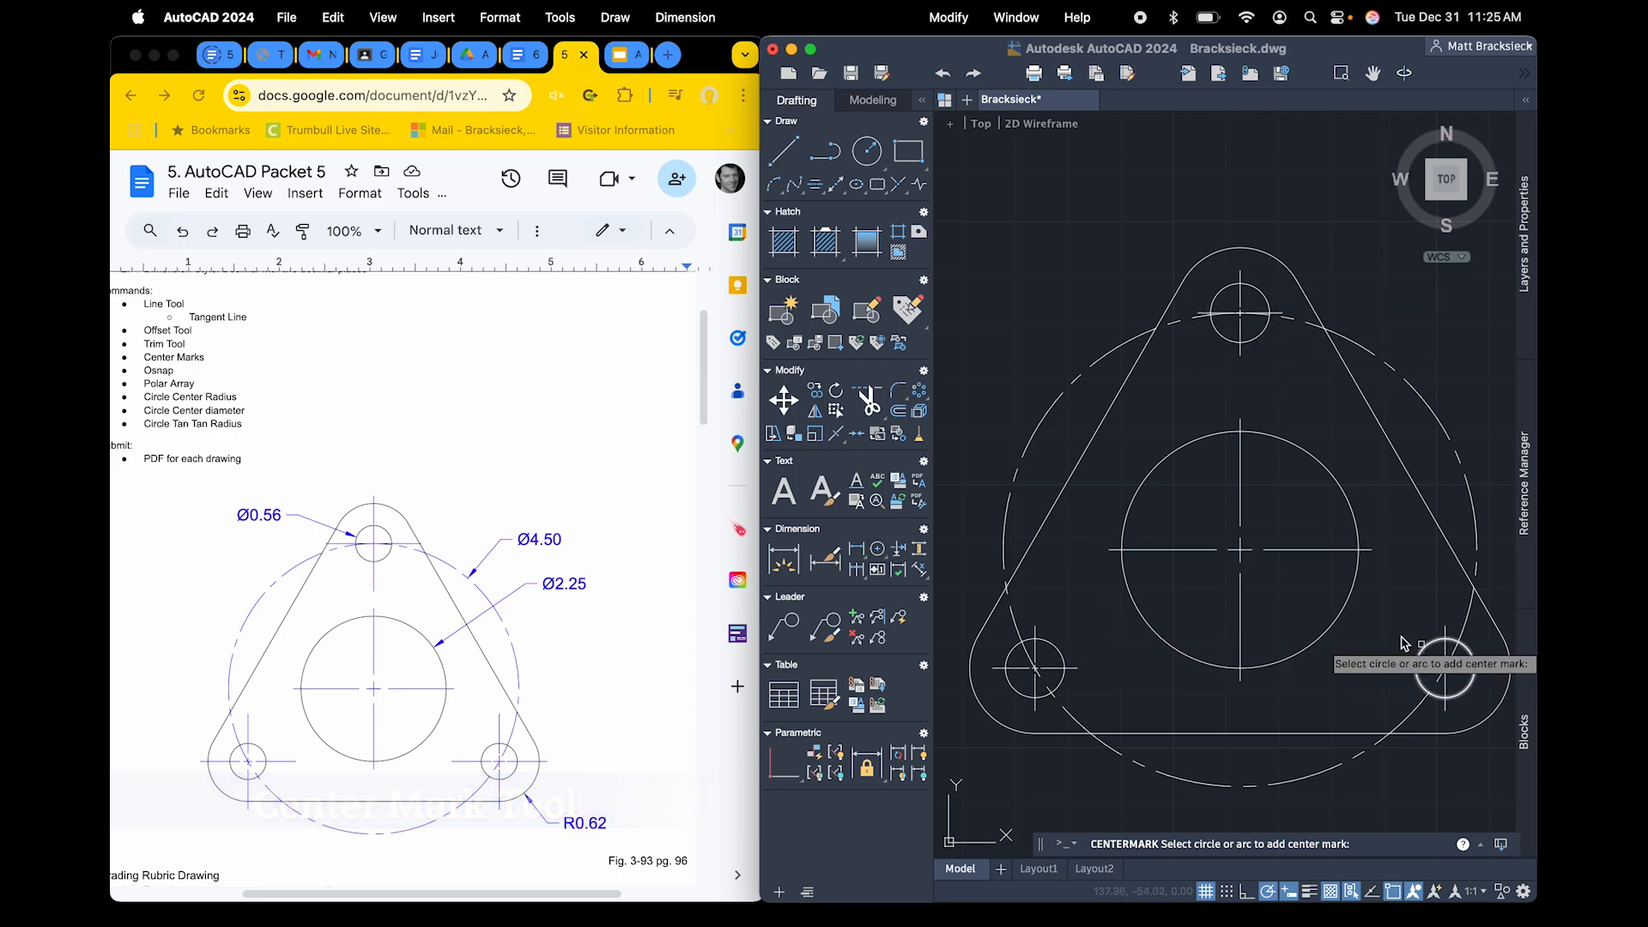
scroll(1308, 536, down, 5)
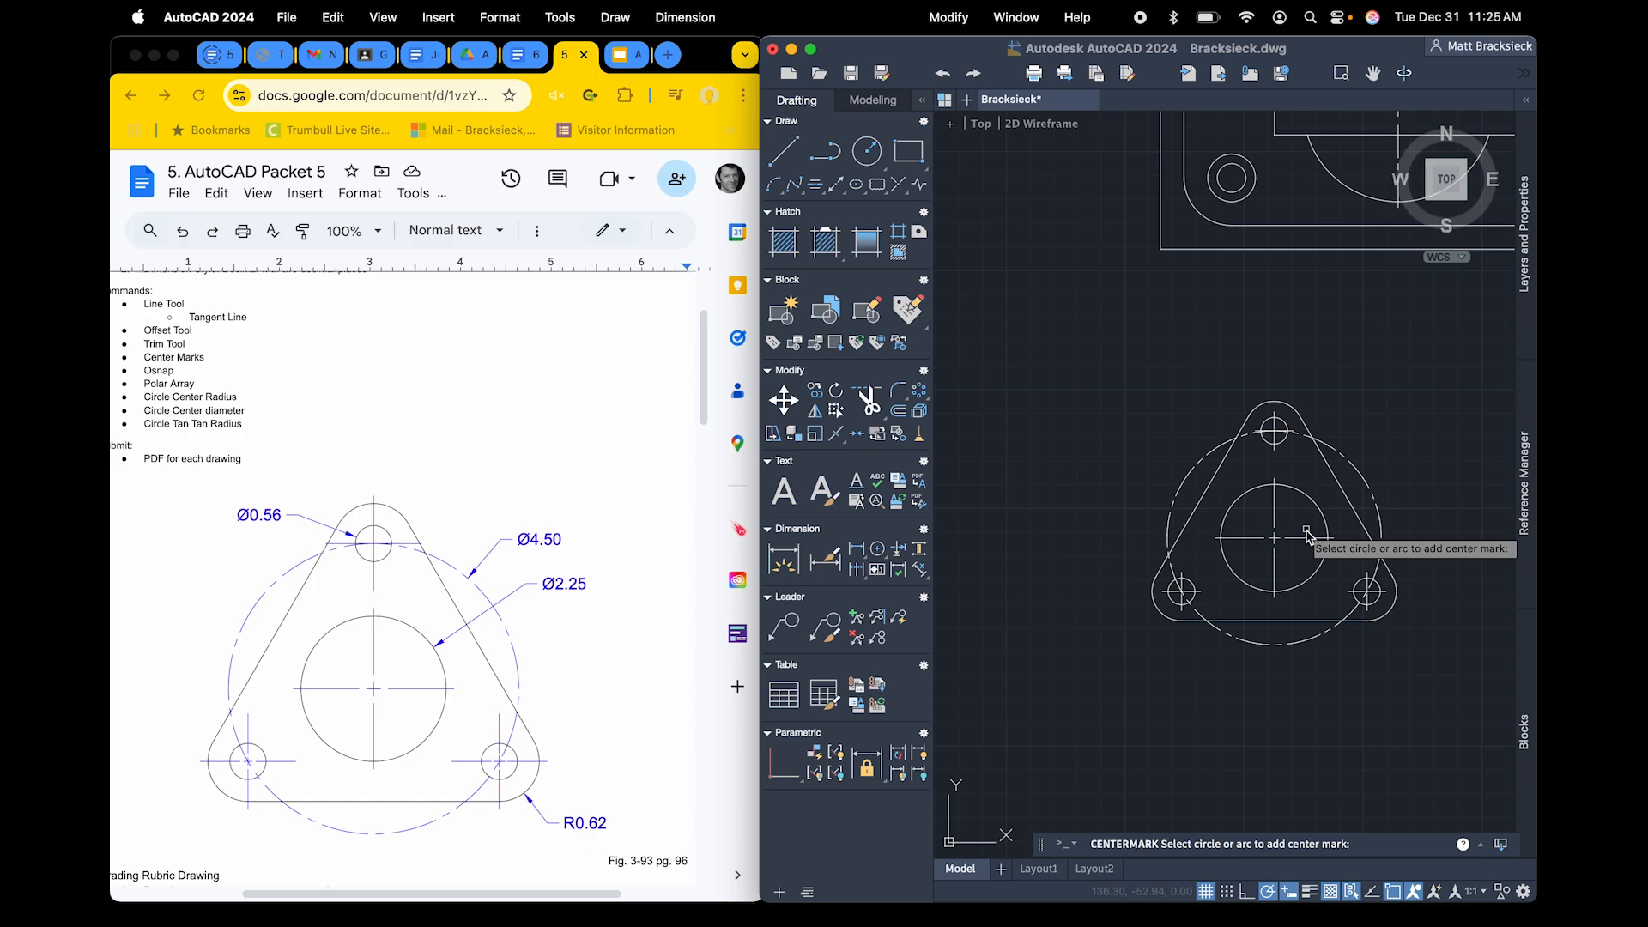
click(1306, 531)
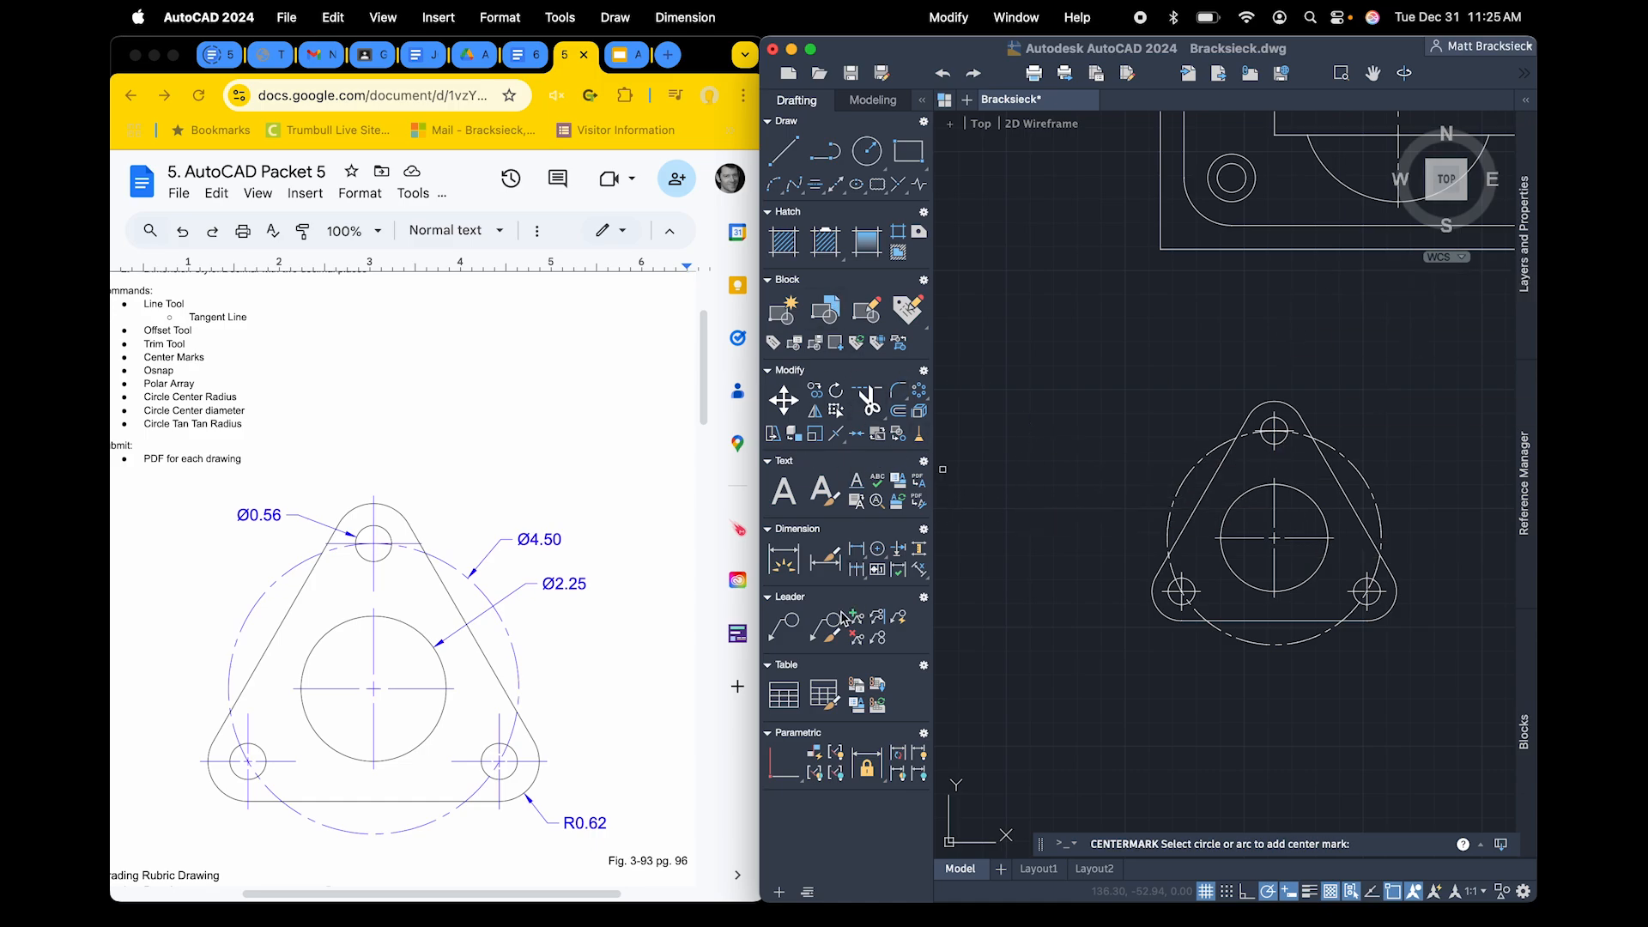
click(797, 629)
click(782, 558)
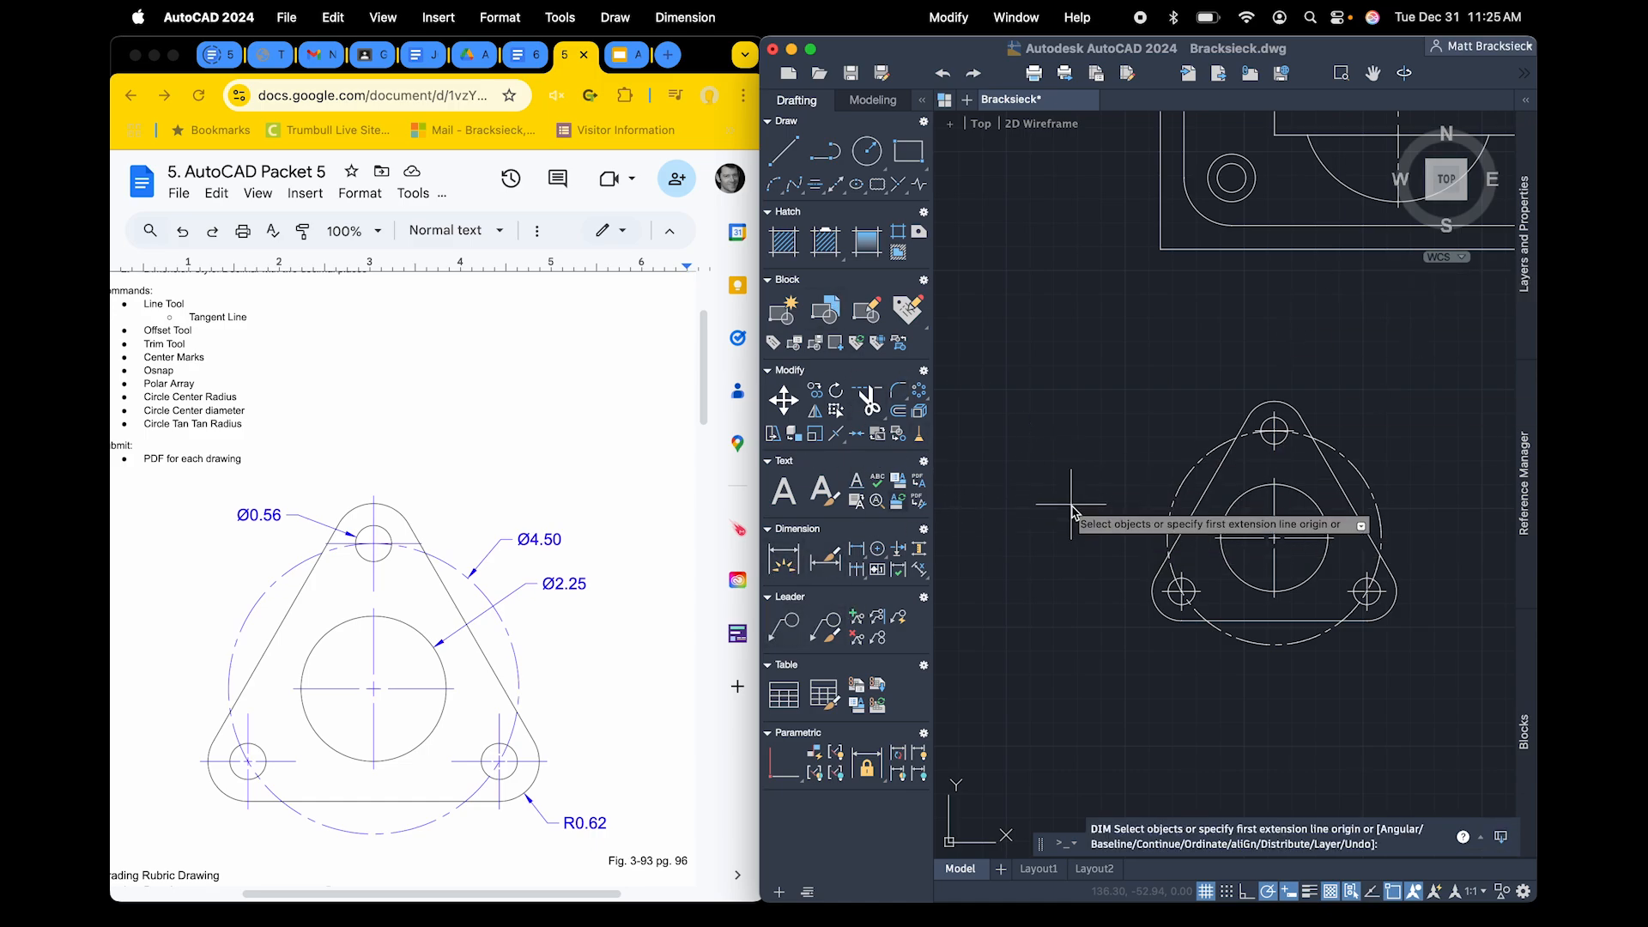
click(1268, 423)
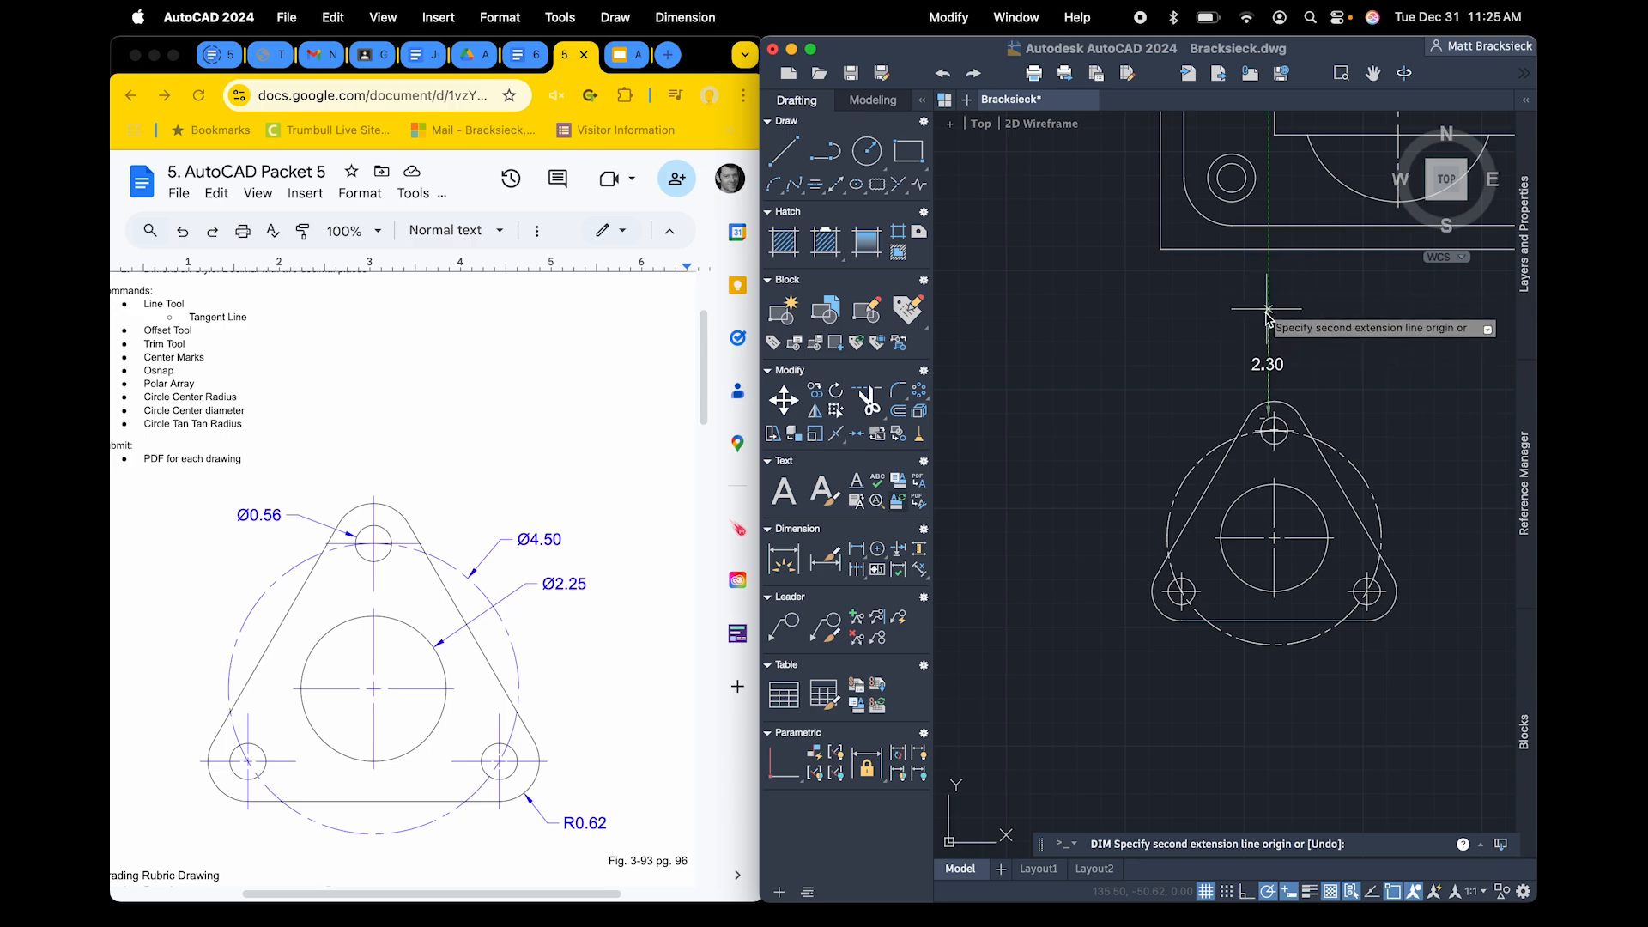
key(Escape)
scroll(1267, 423, up, 8)
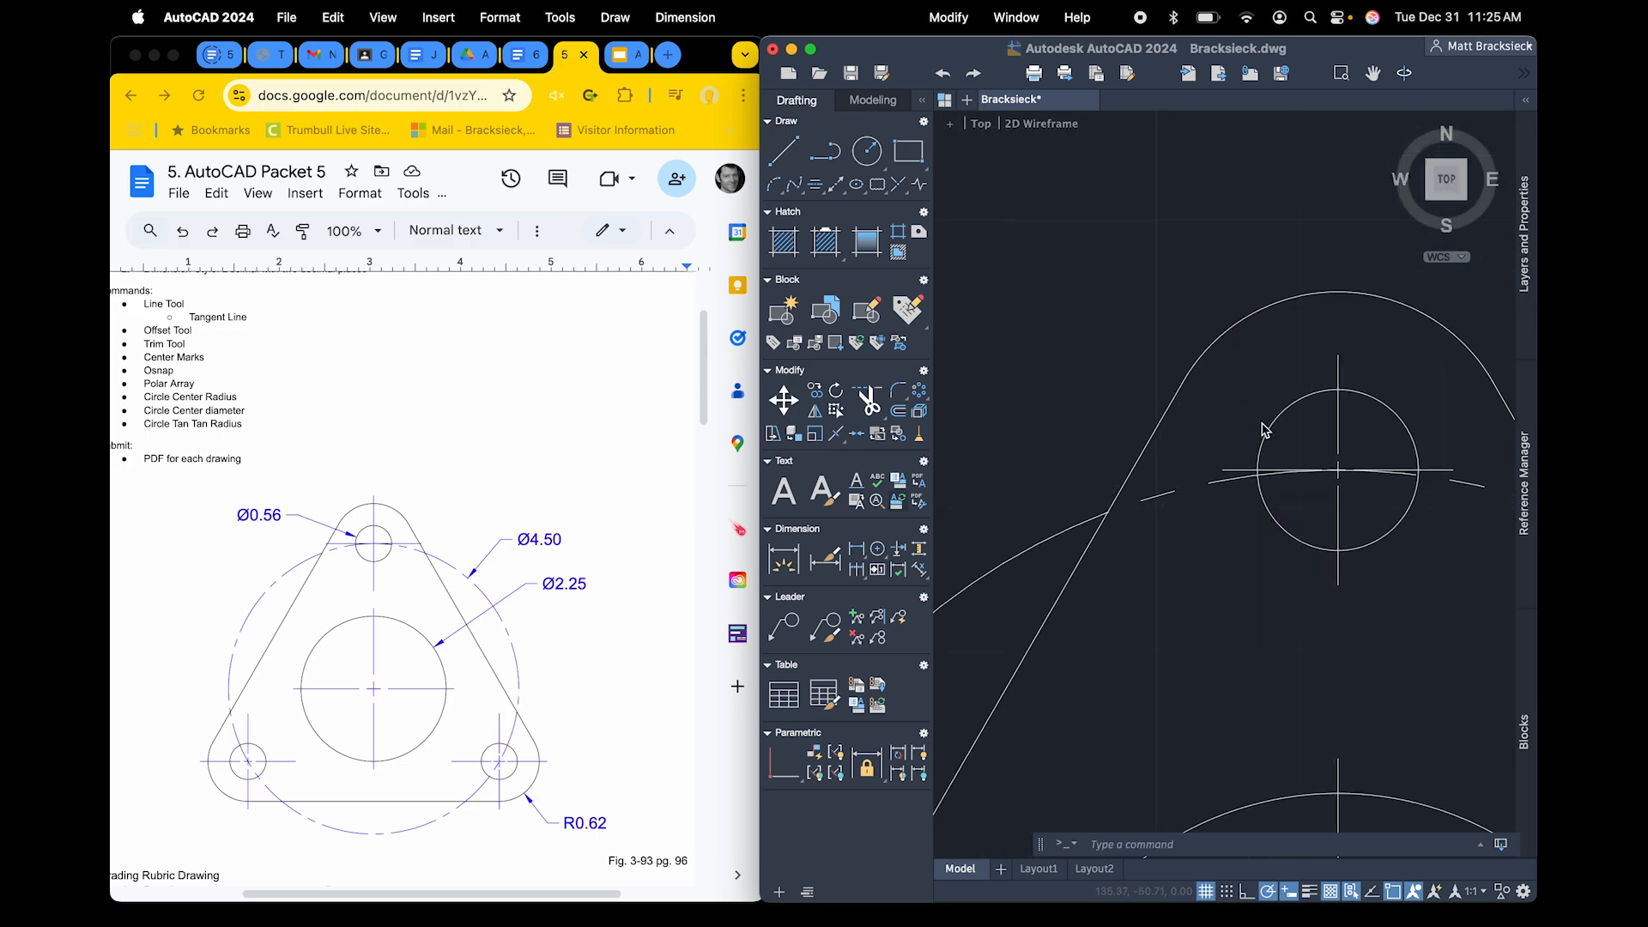
scroll(1263, 429, up, 5)
scroll(1262, 423, down, 2)
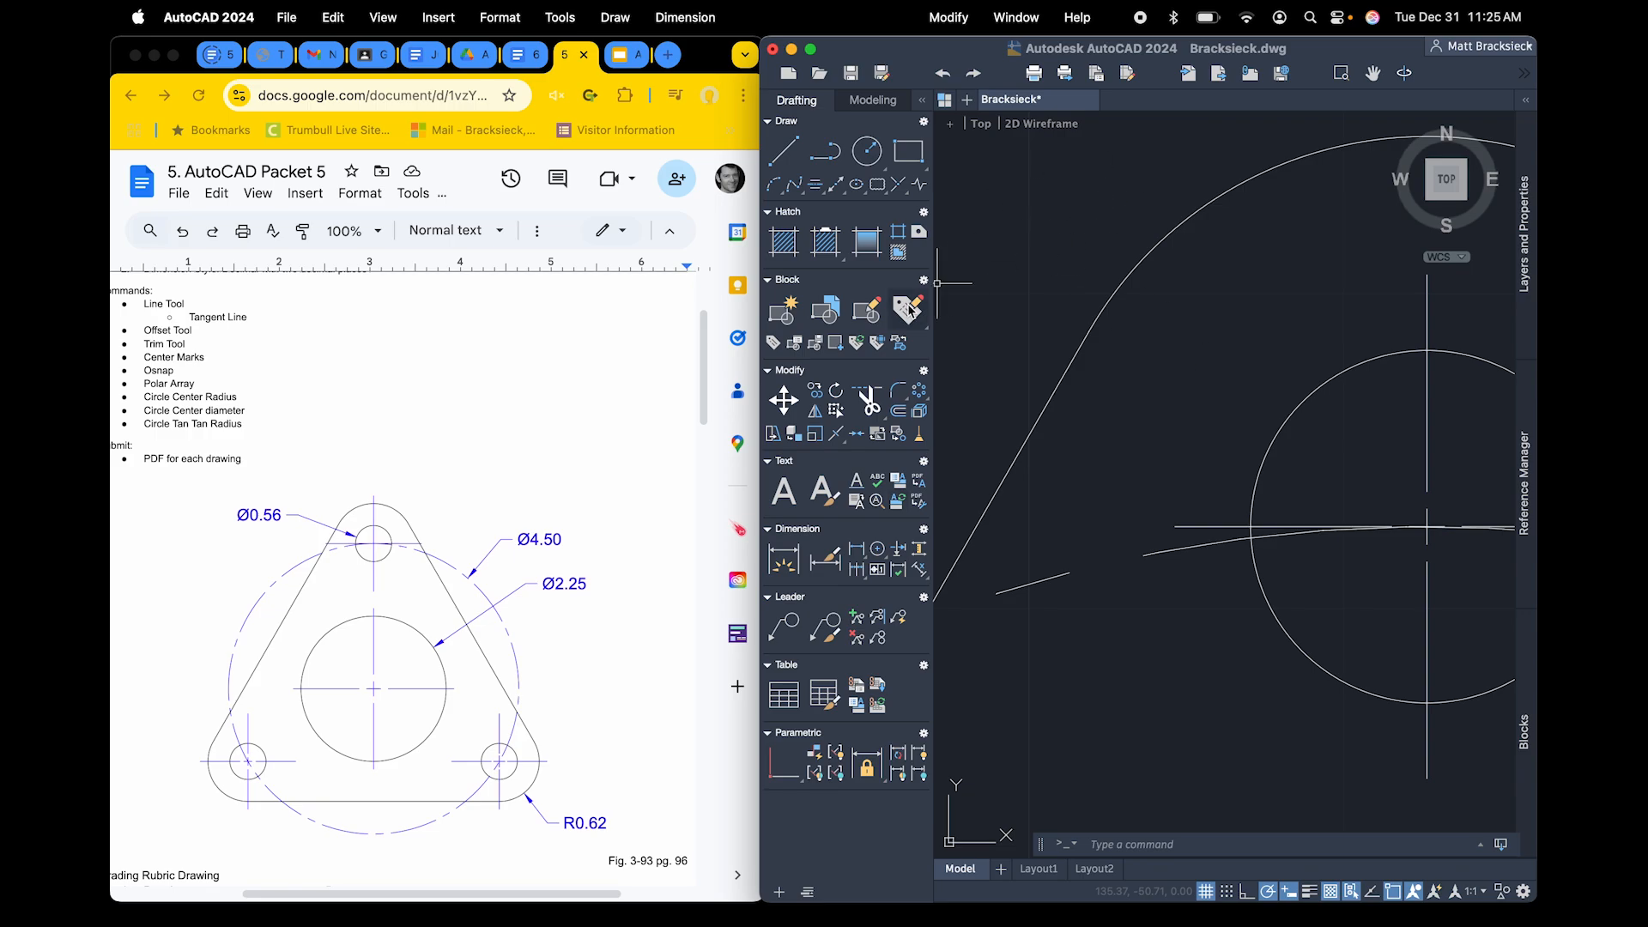
Add a diameter dimension to the small hole in the plate's top corner, placed outside its upper-left side
click(798, 560)
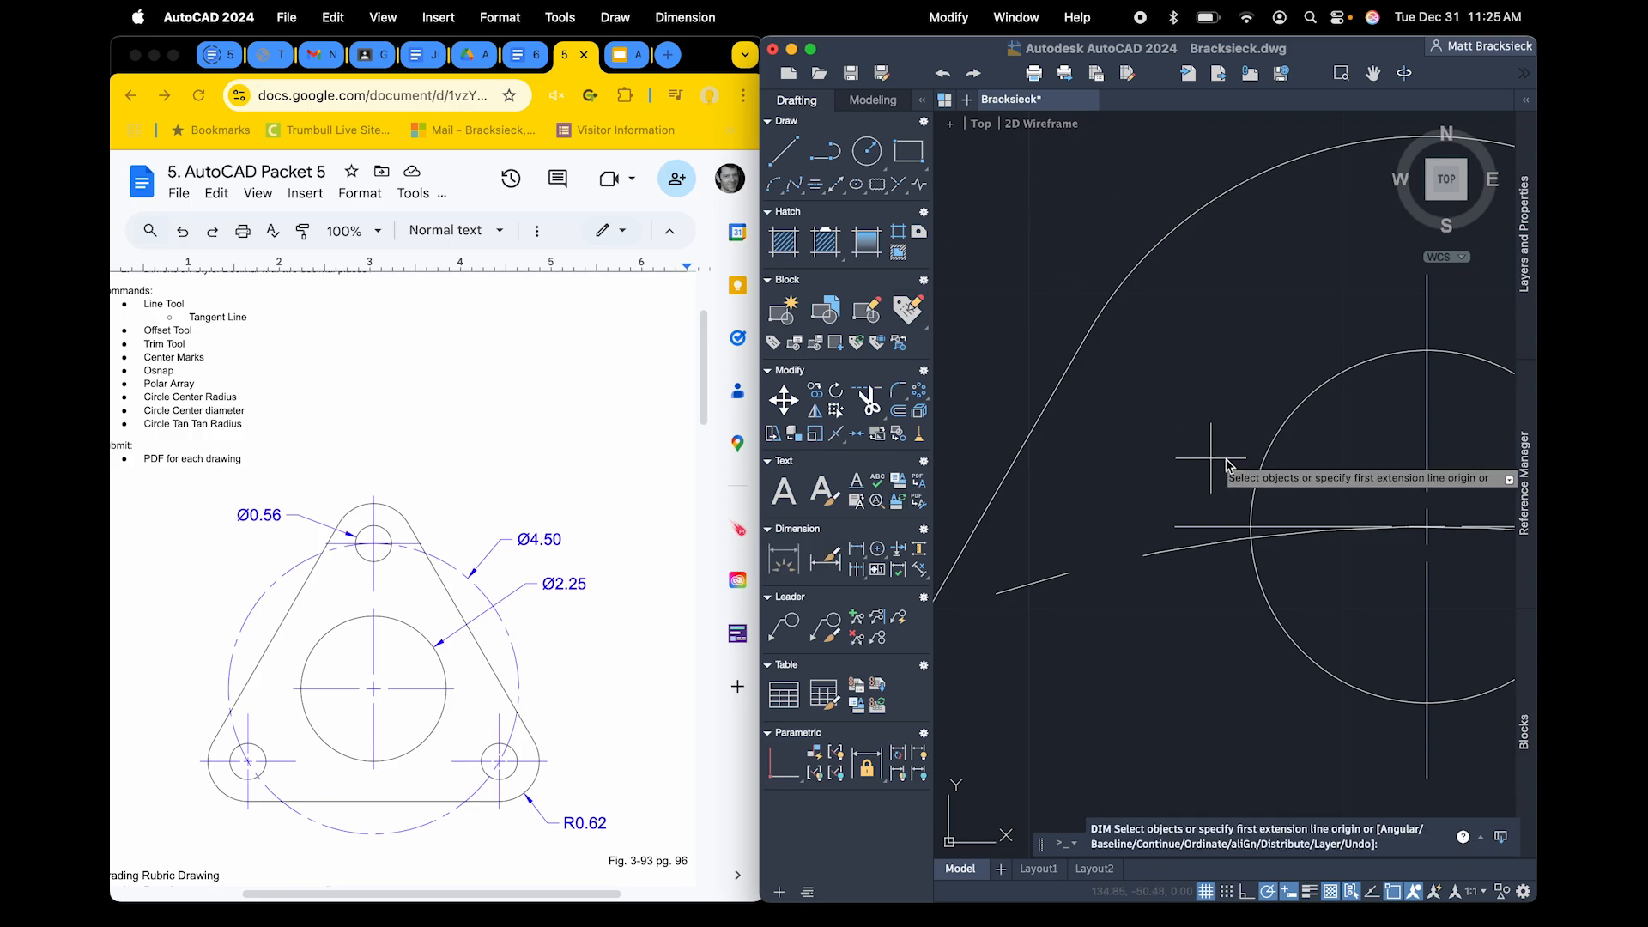
click(1269, 445)
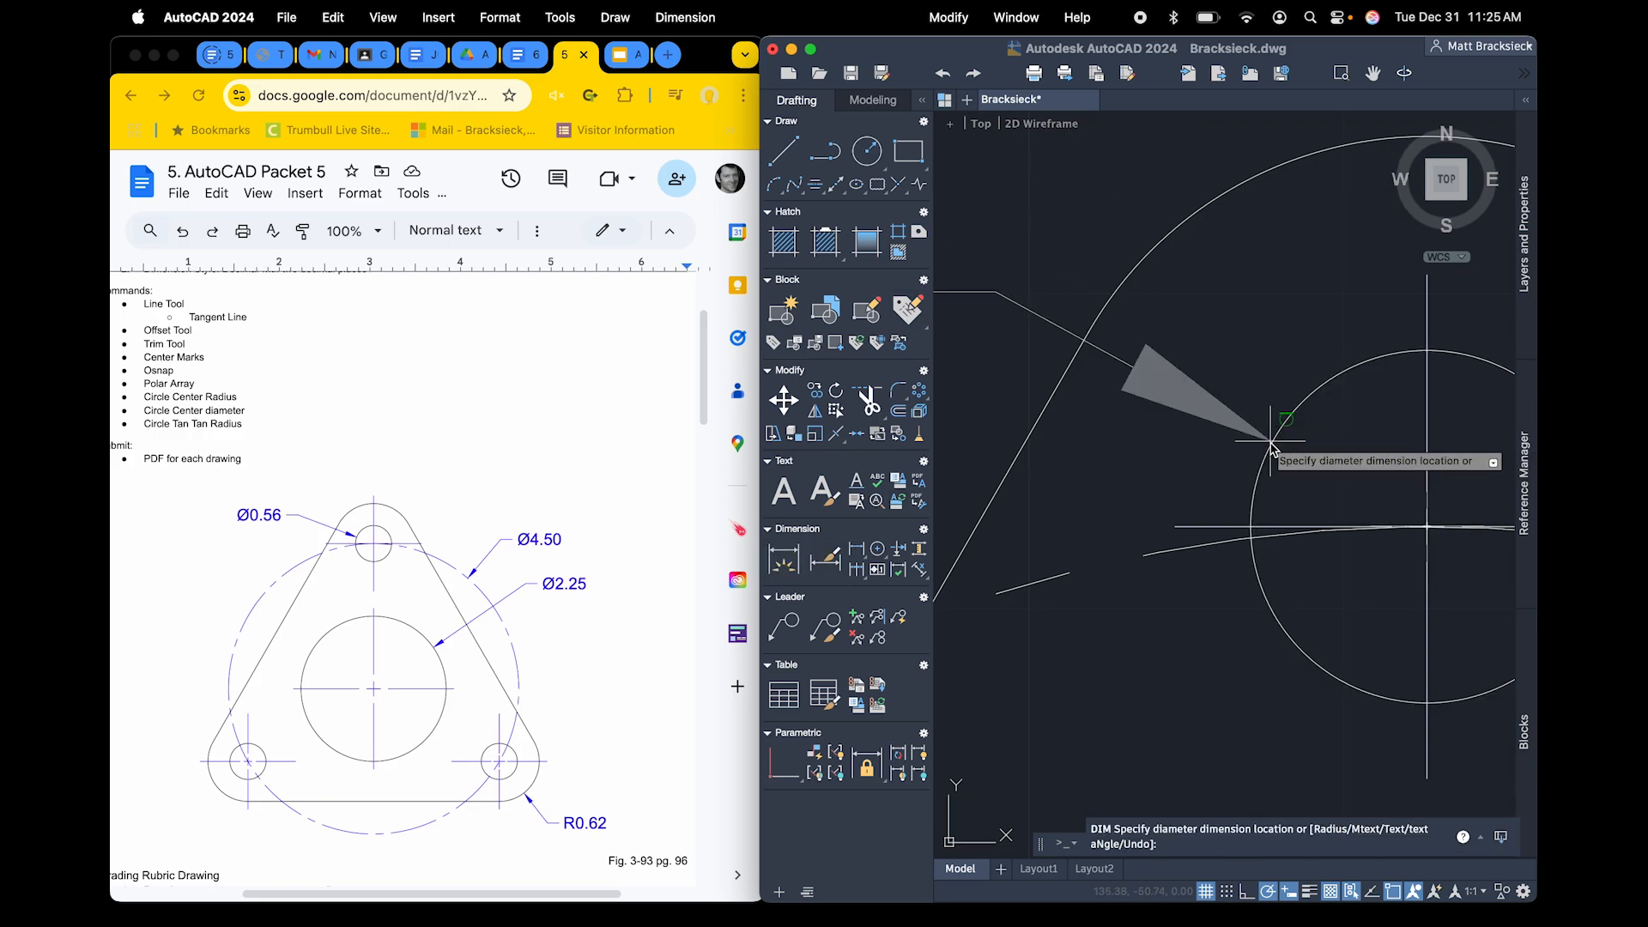
click(1222, 434)
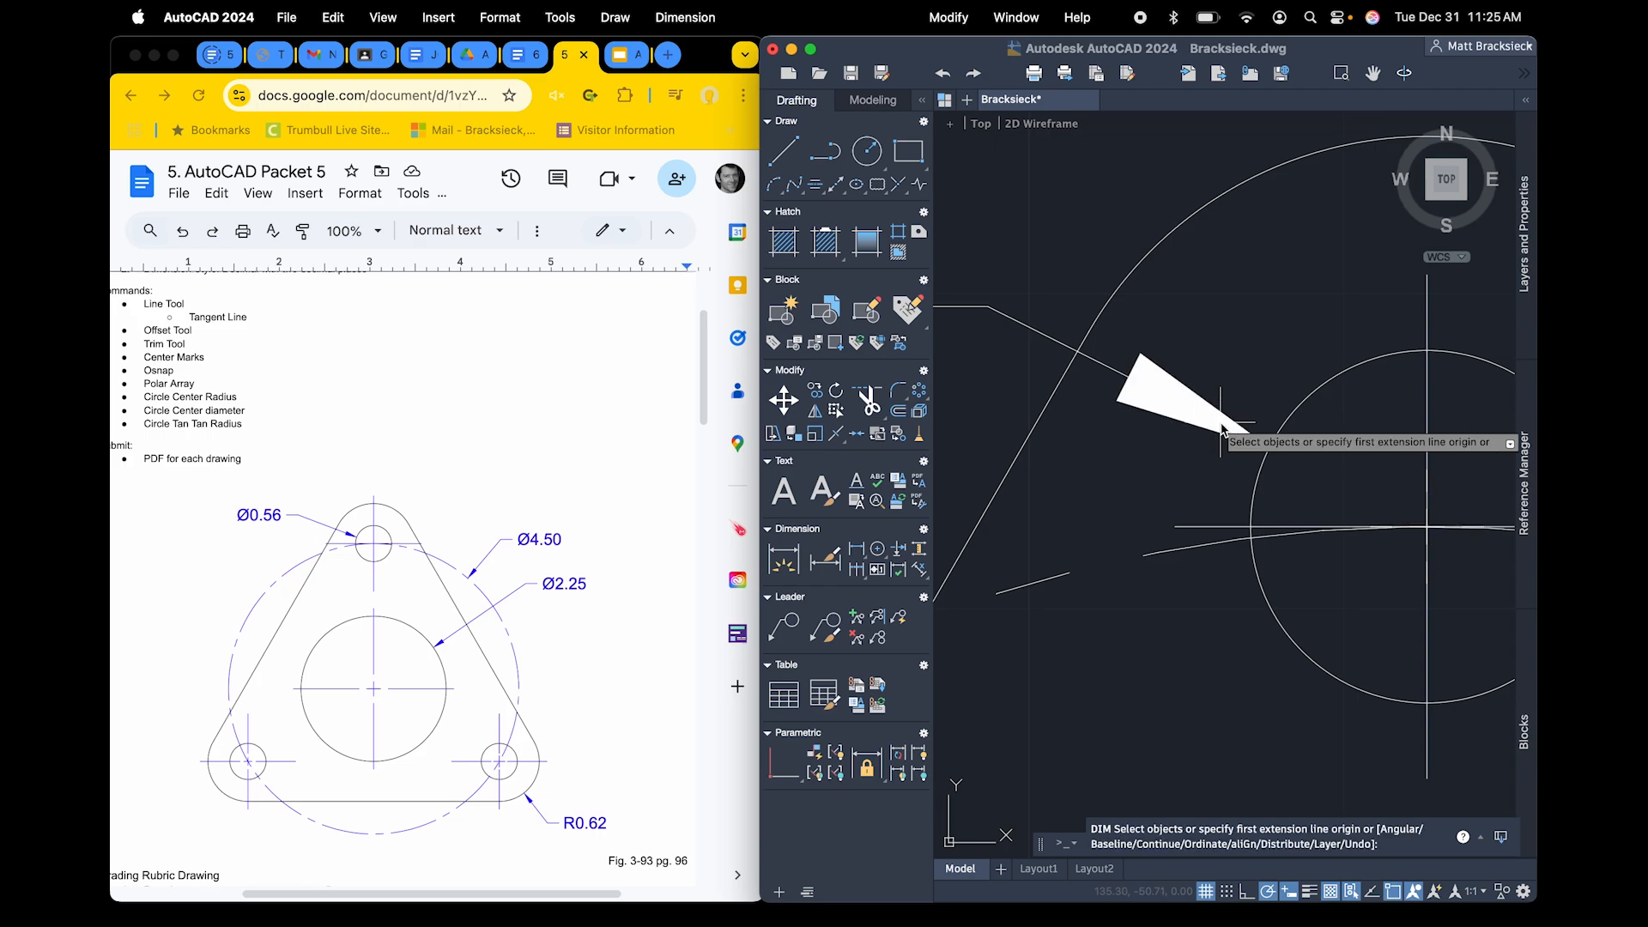
Add diameter dimensions to the dashed bolt circle and the large central circle, placing both to the right of the plate
scroll(1223, 434, down, 6)
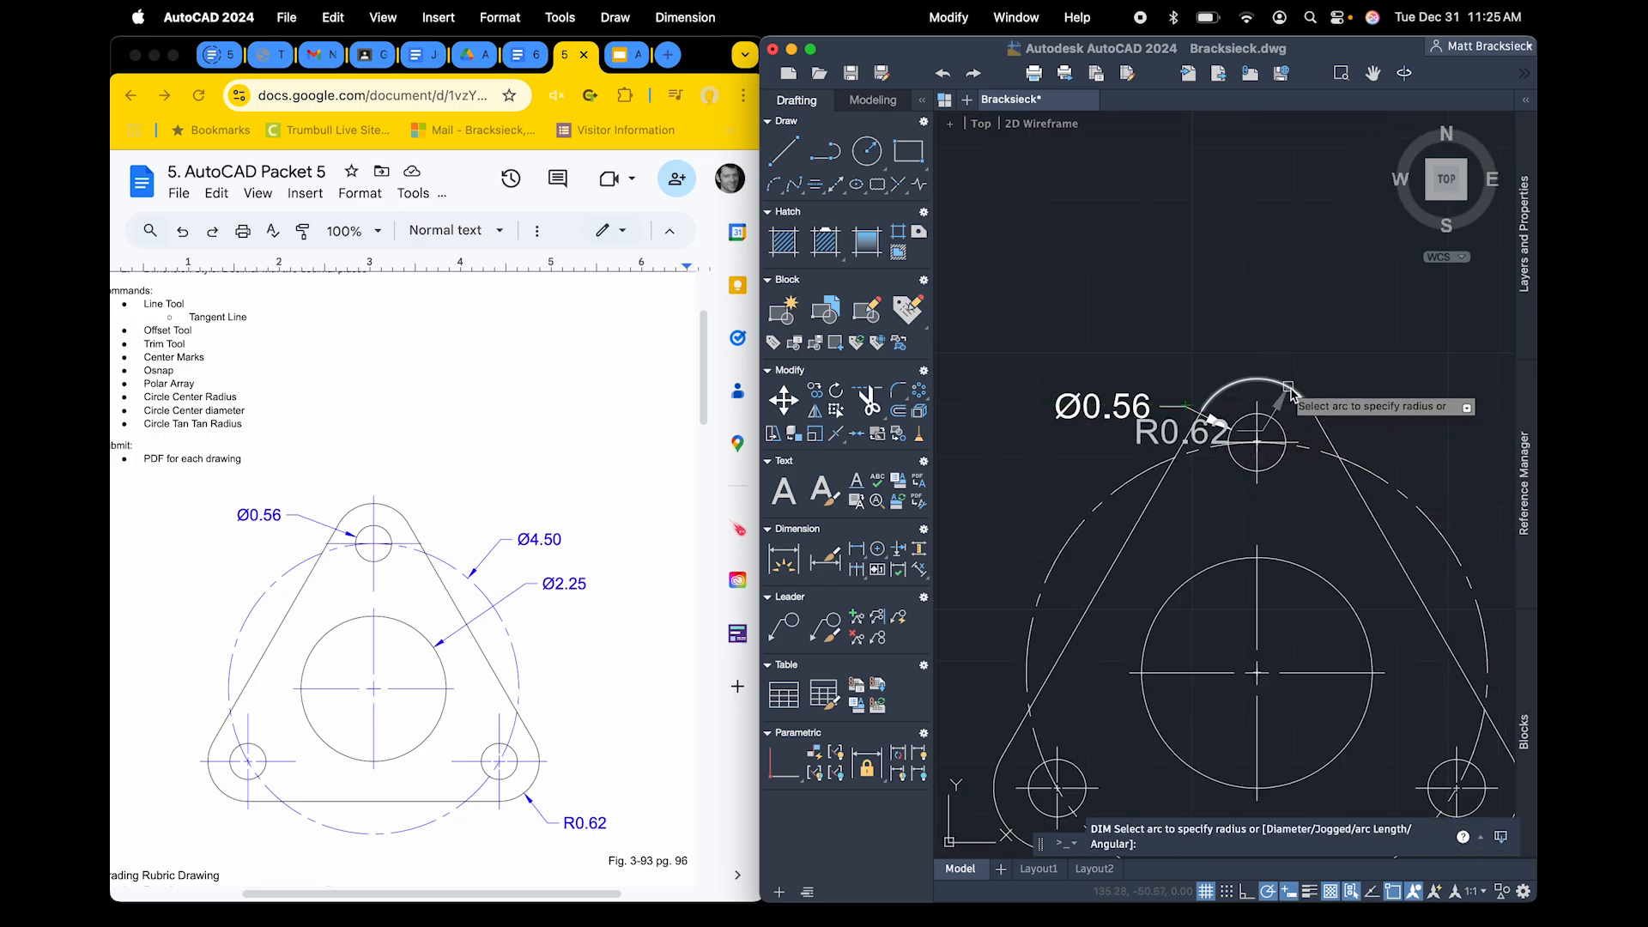
click(1441, 527)
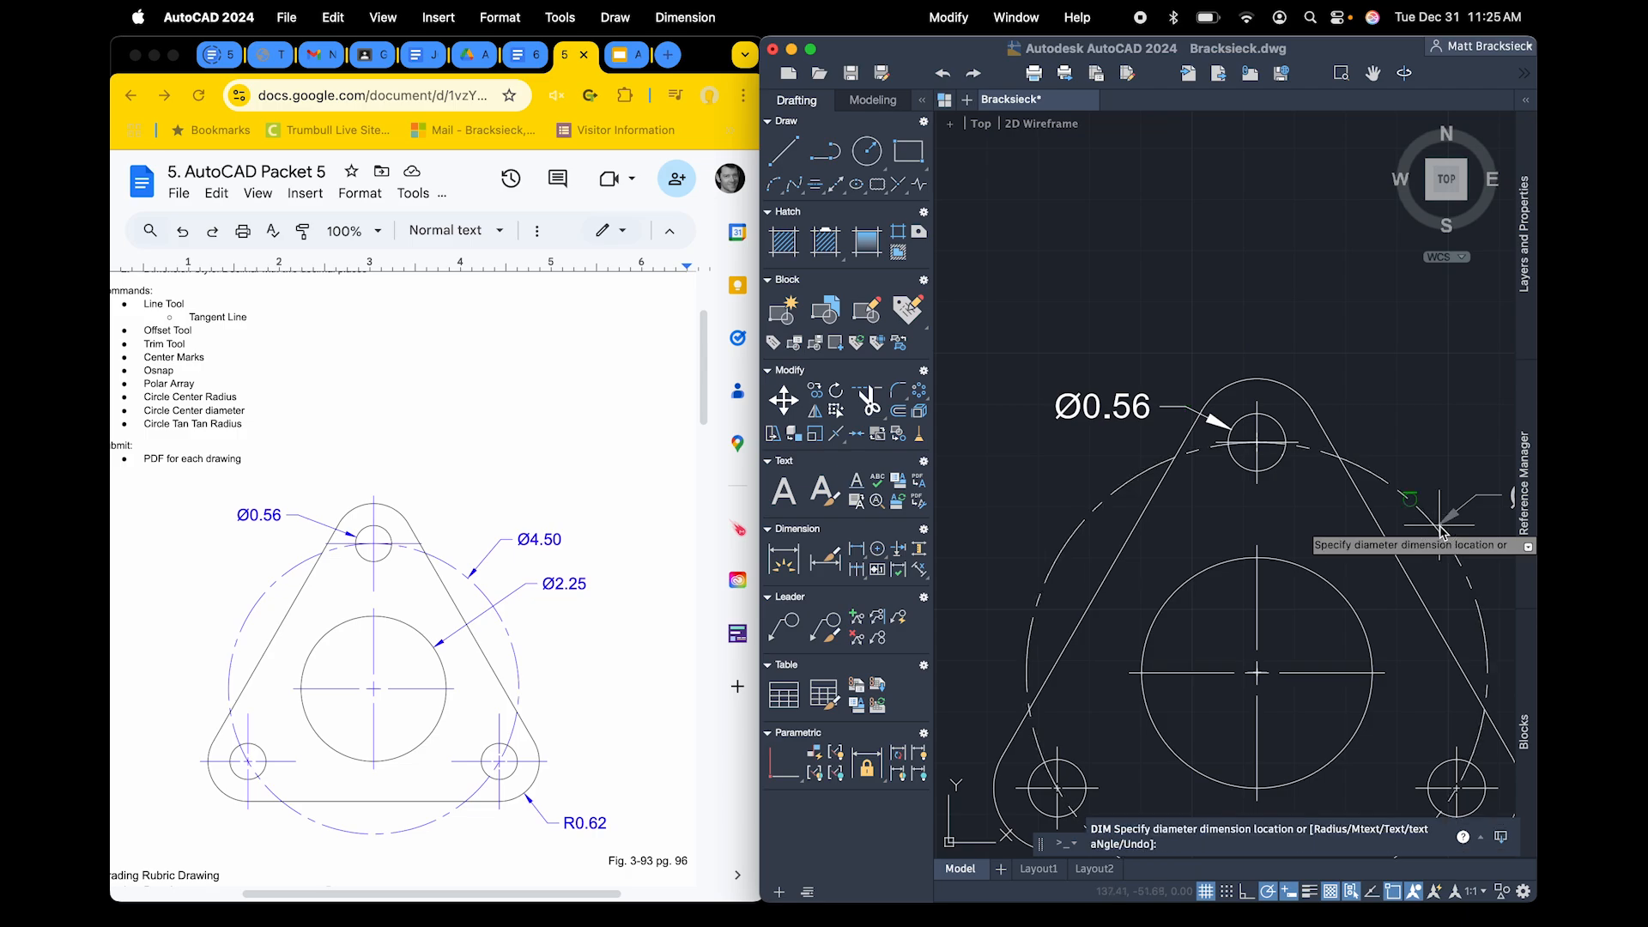
middle_drag(1445, 522, 1289, 458)
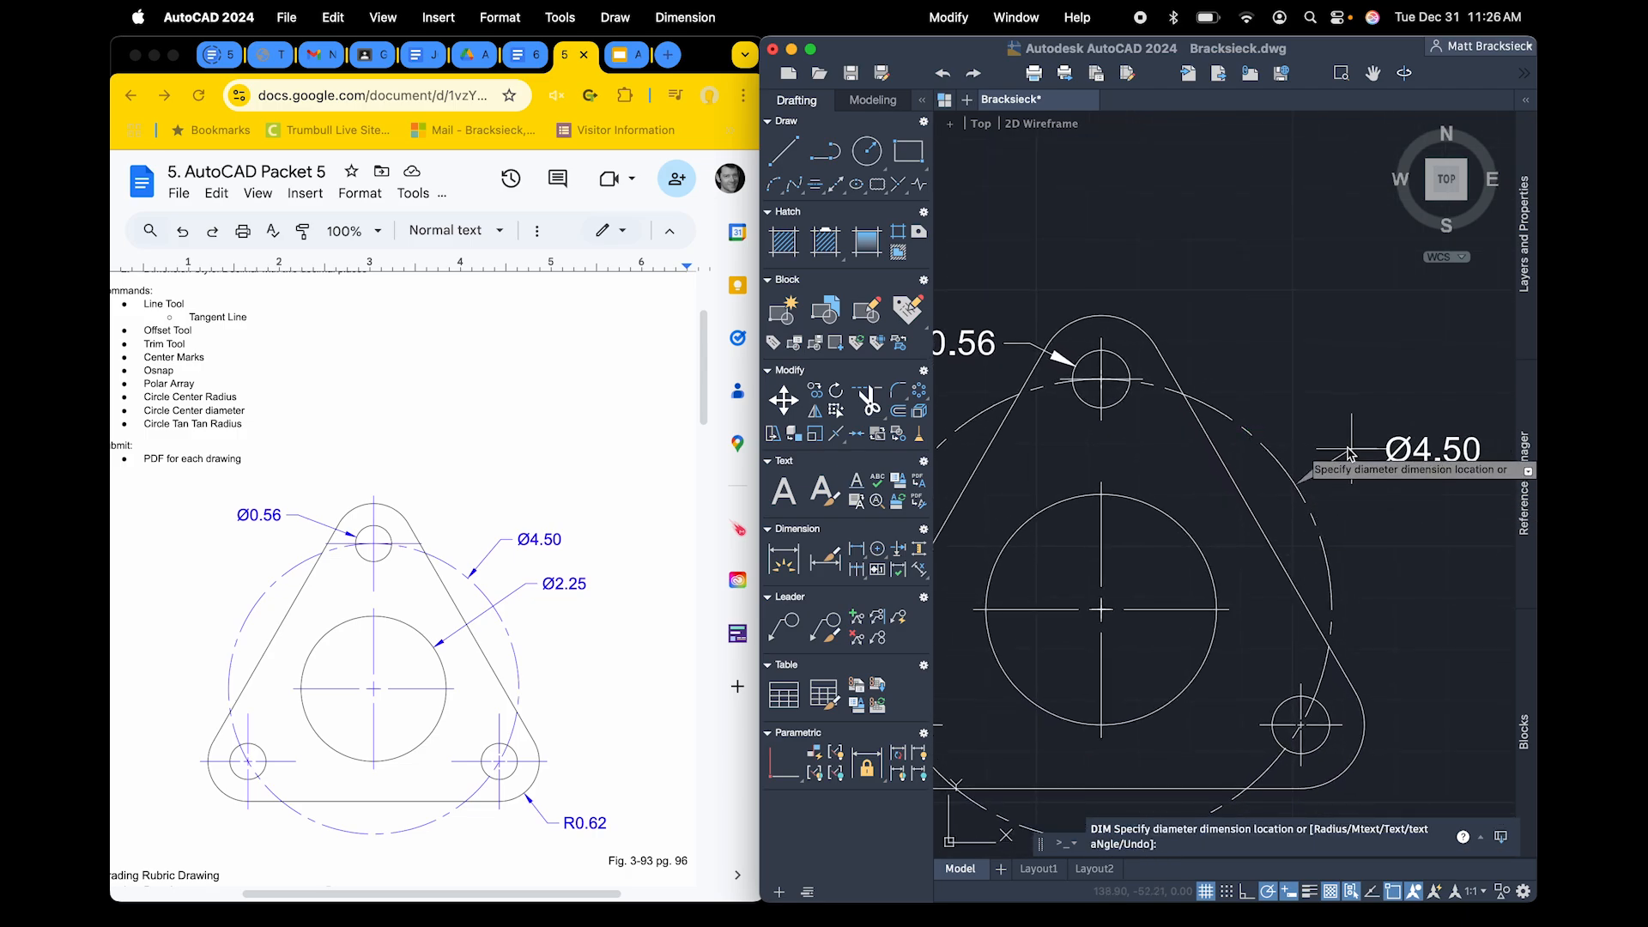
click(1316, 397)
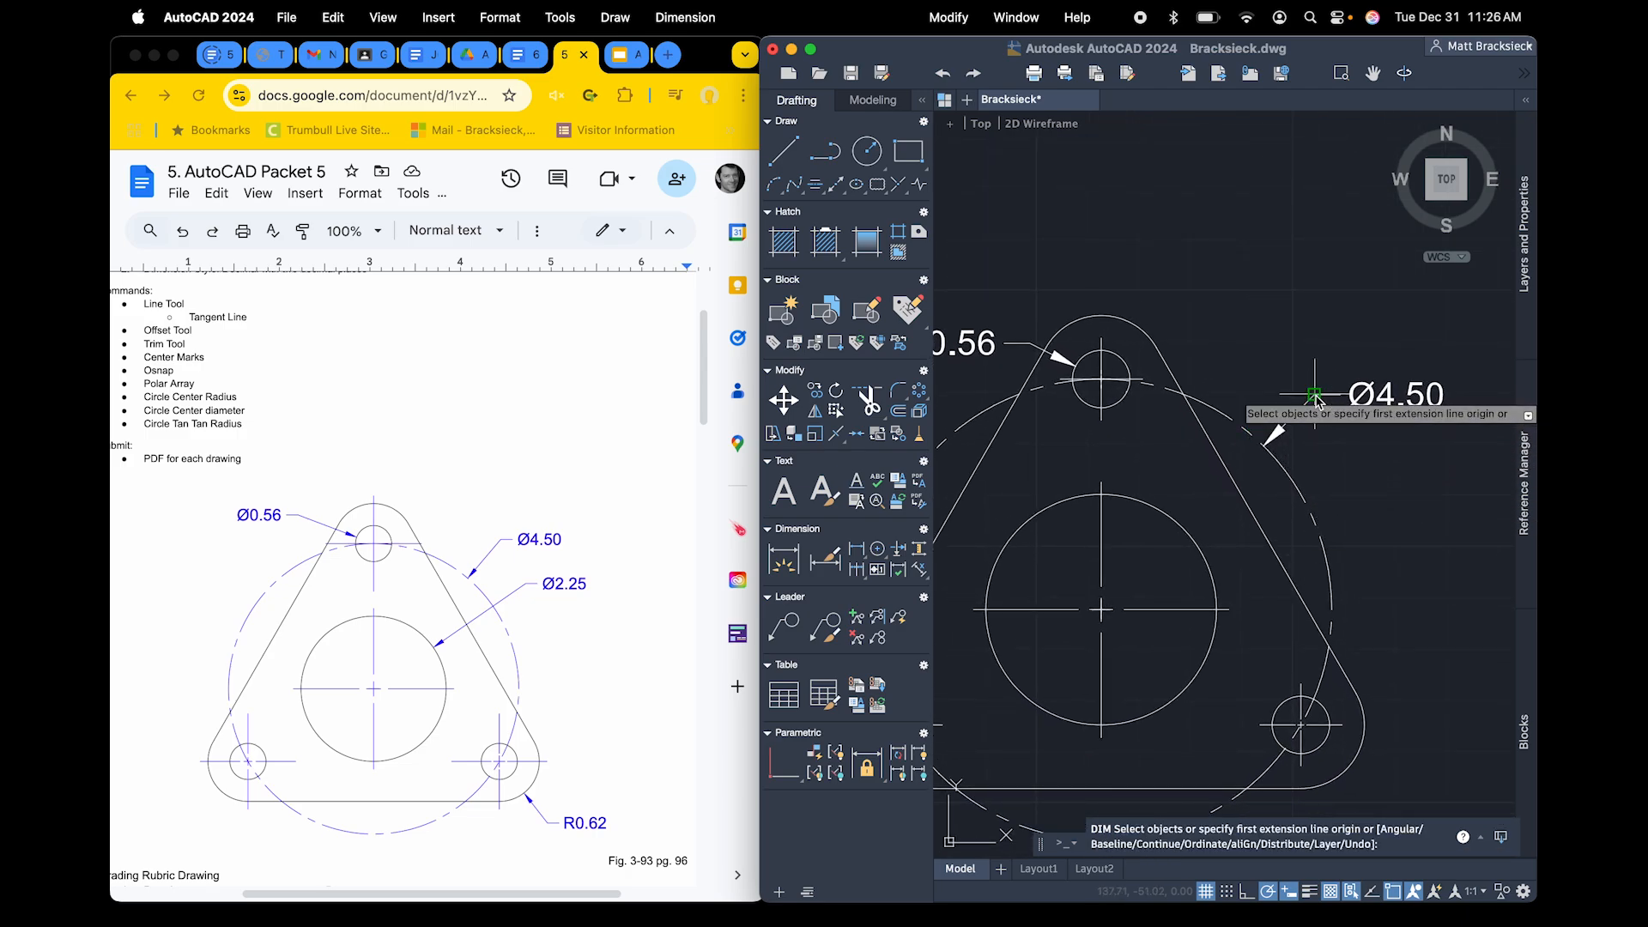
click(1205, 568)
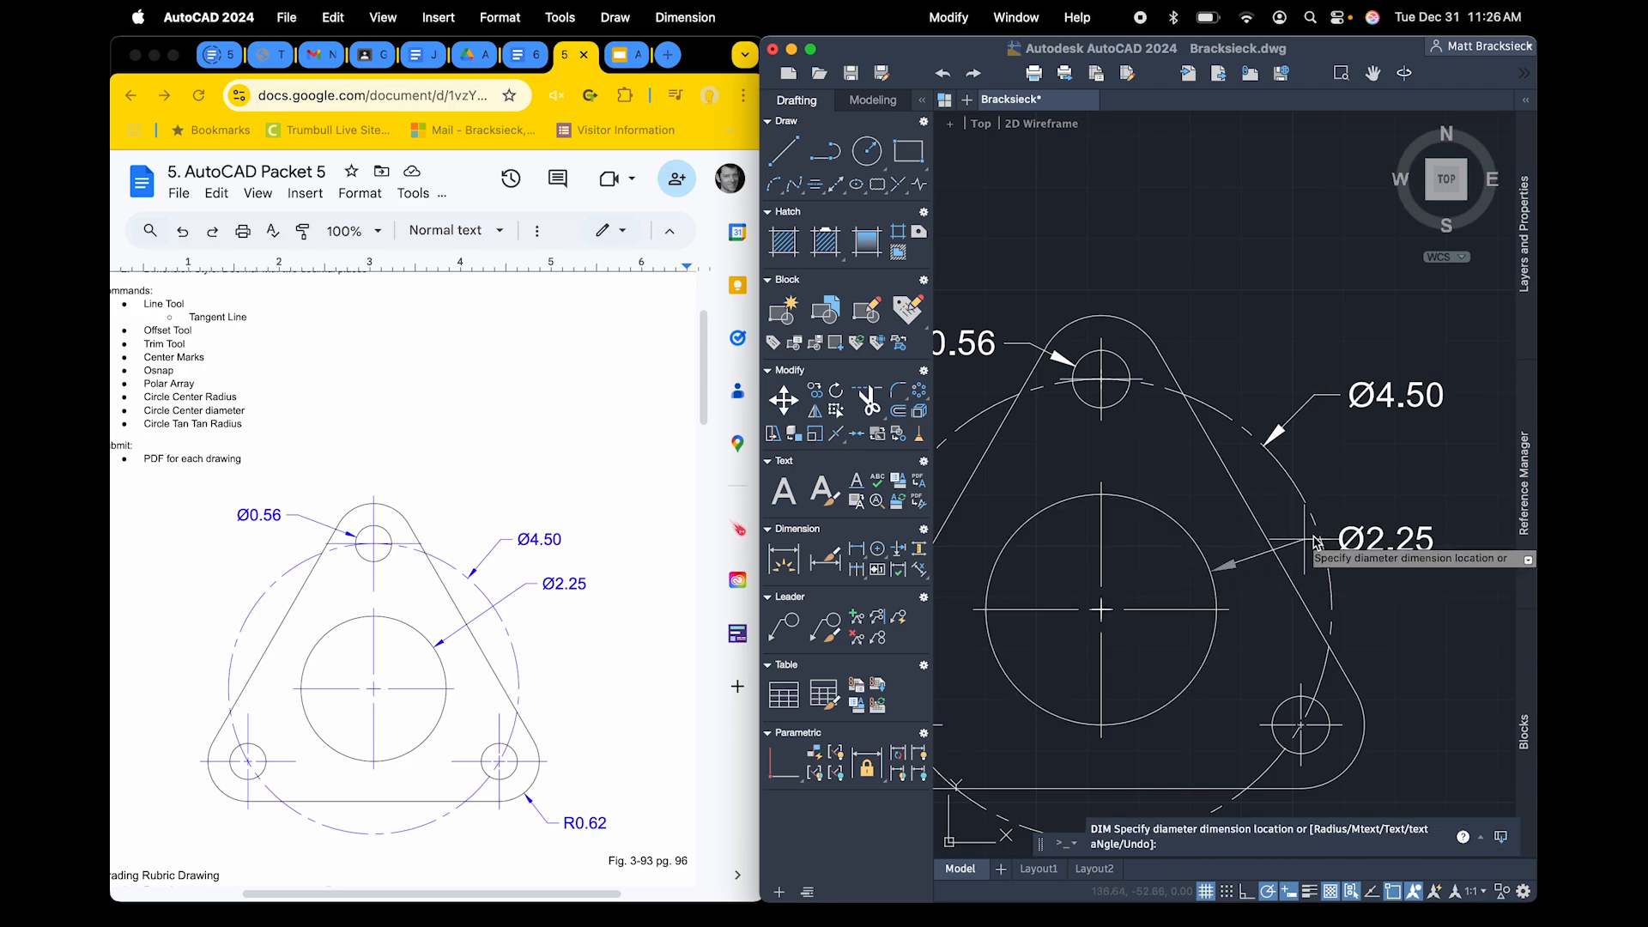
click(1349, 484)
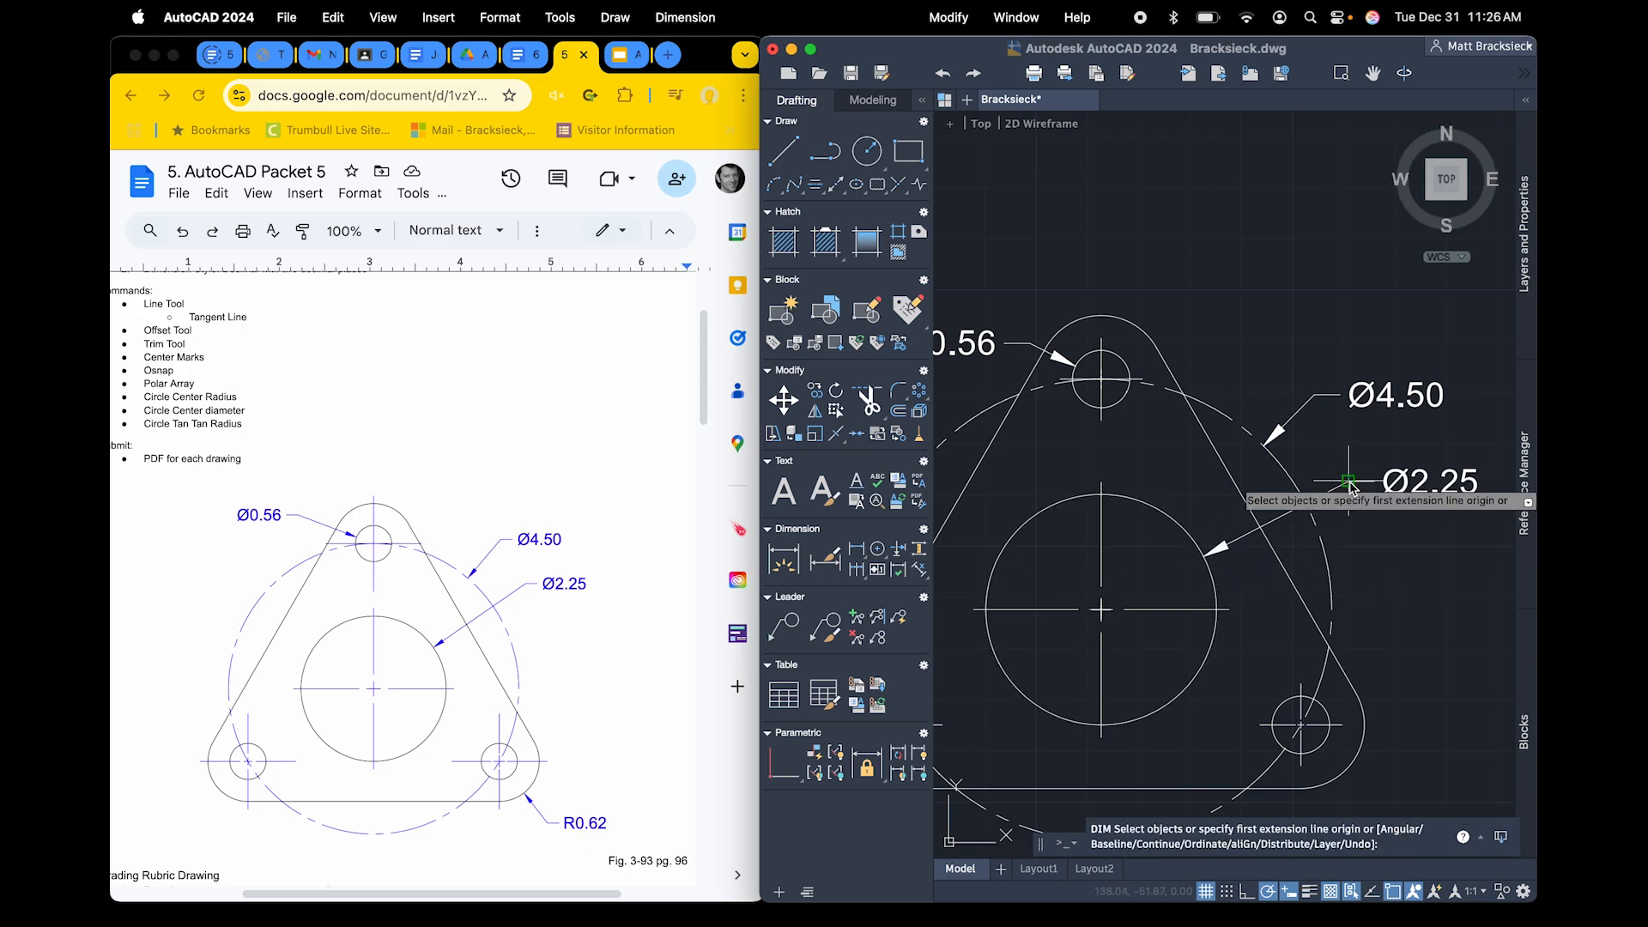
Add a radius dimension to the rounded lower-right corner of the plate, placed below and to its right
scroll(1392, 755, down, 6)
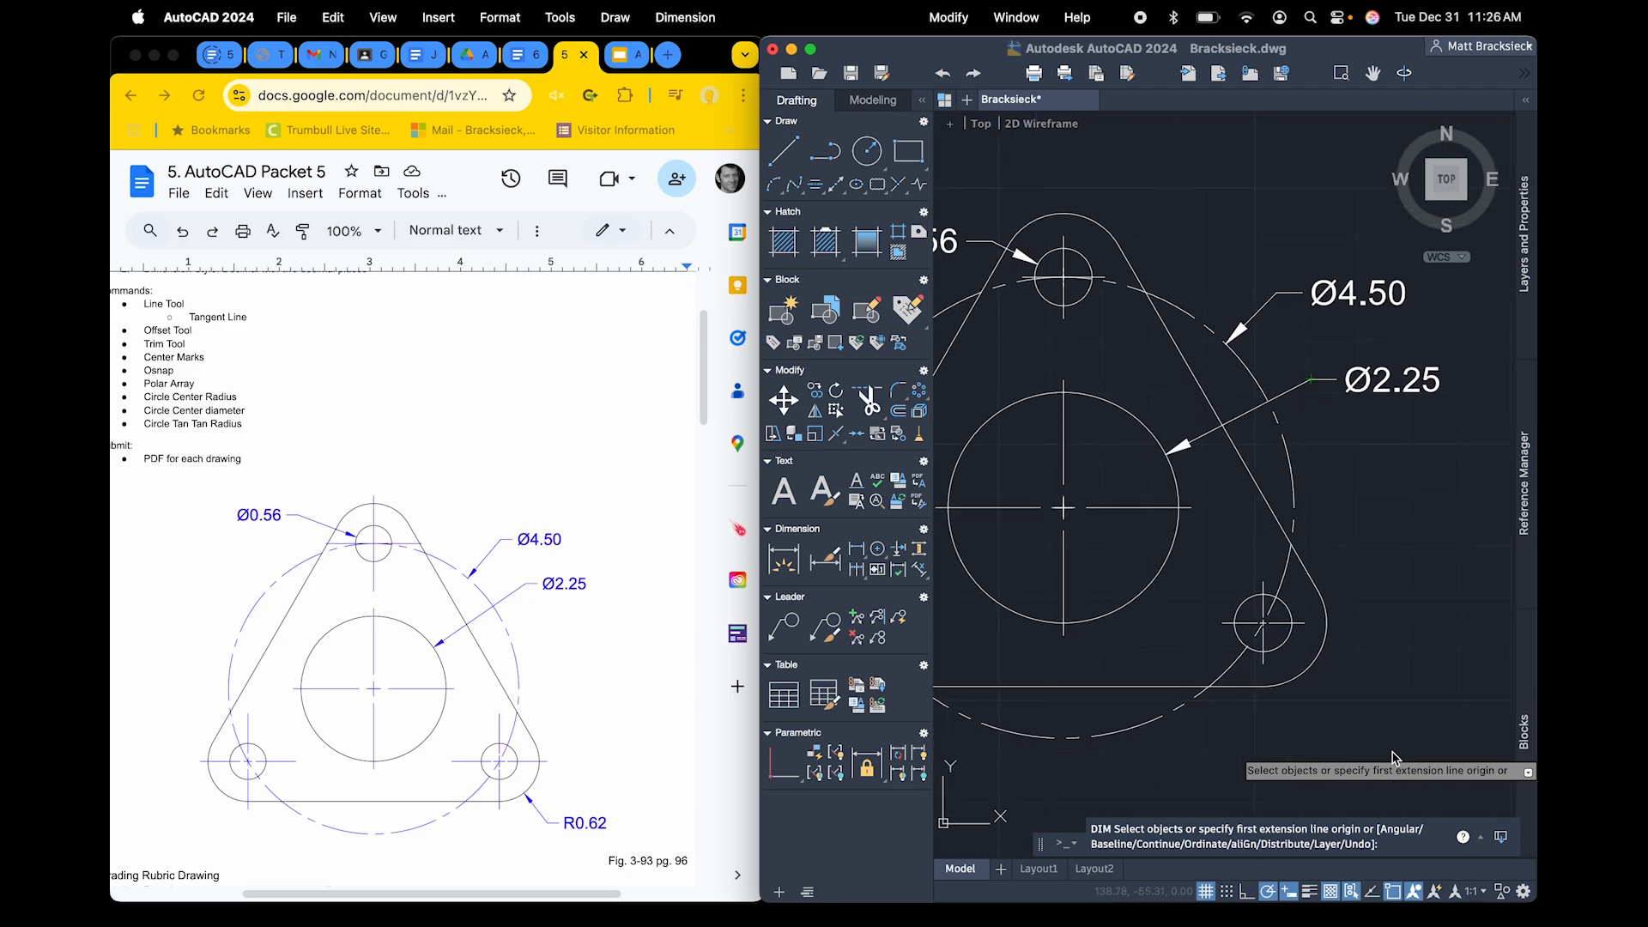
scroll(1391, 752, down, 1)
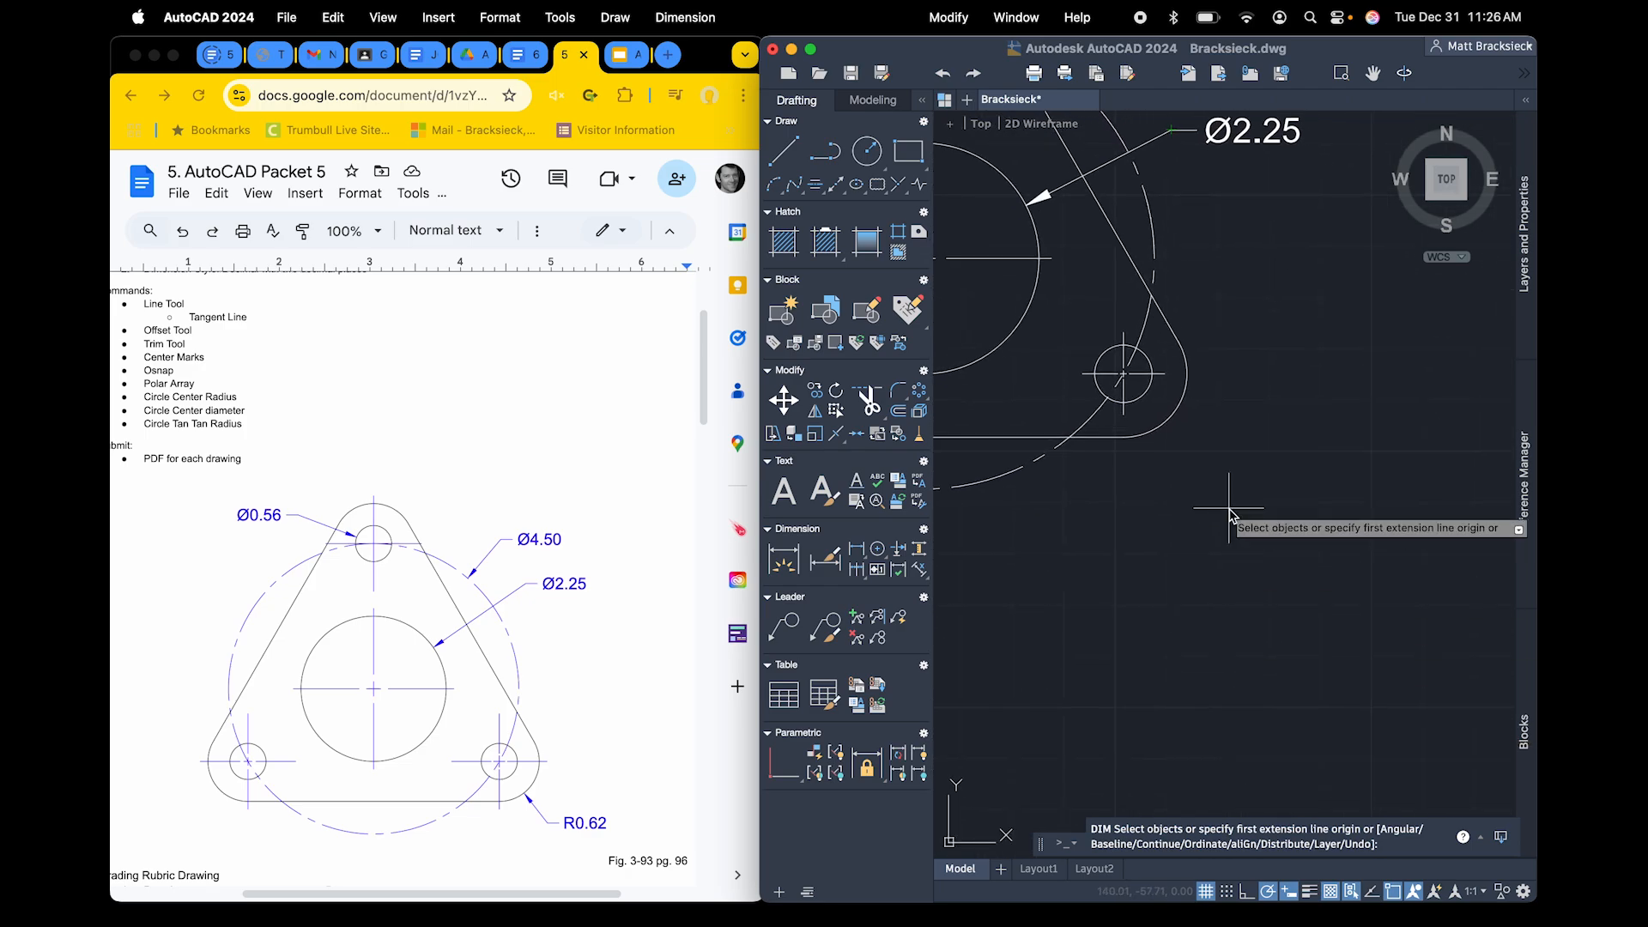
click(1150, 439)
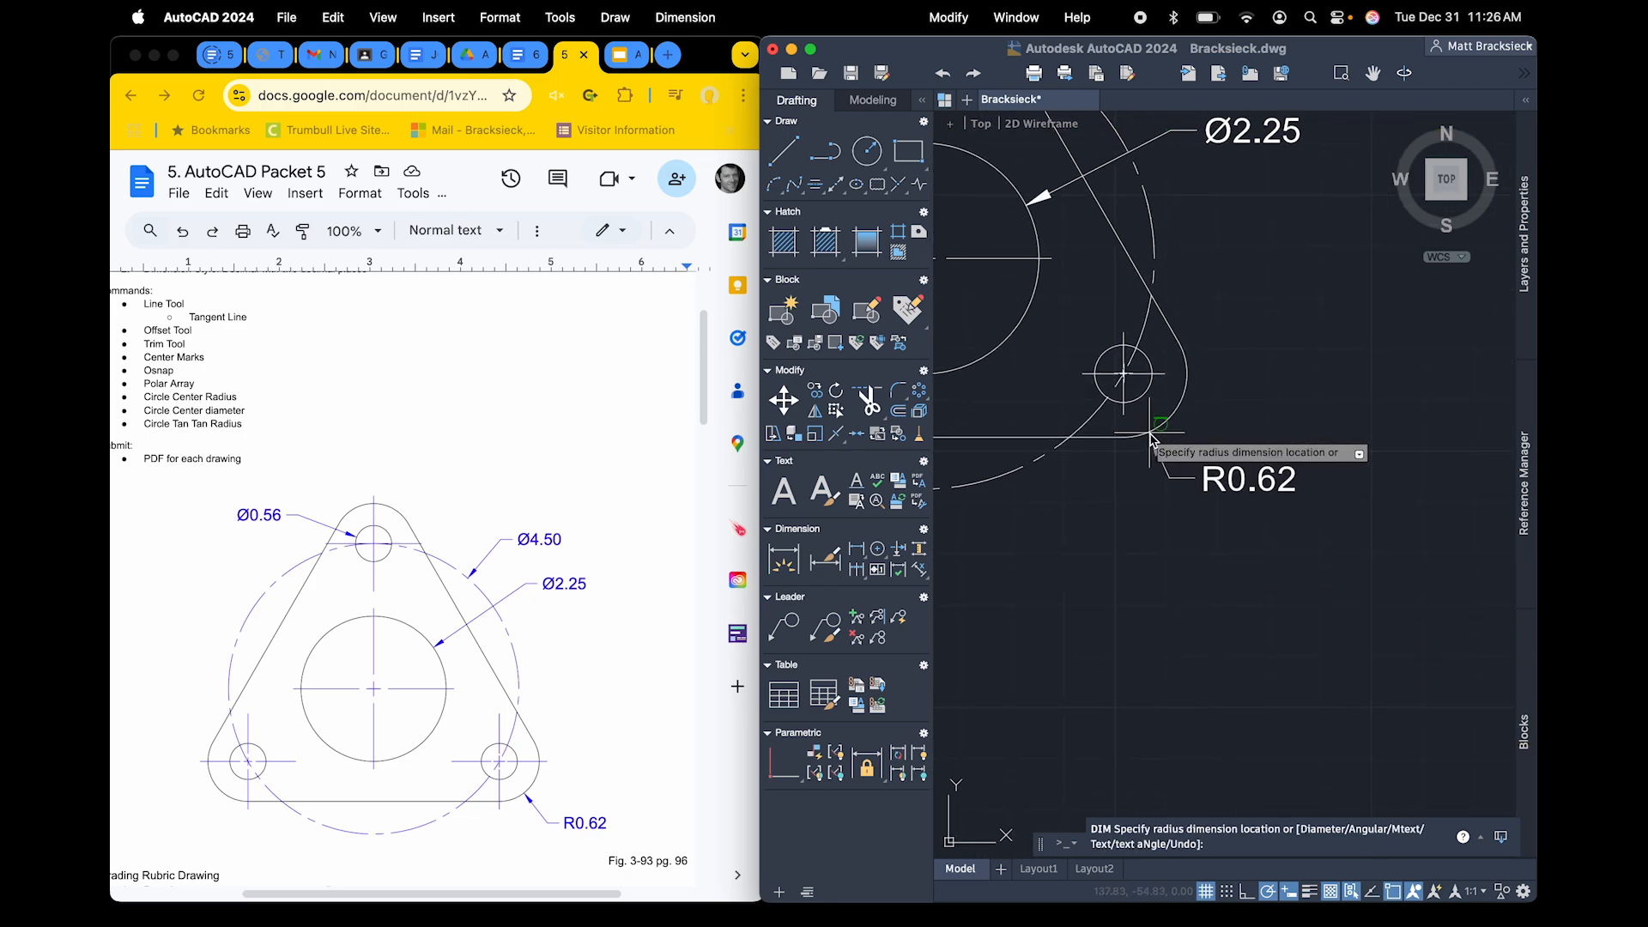
click(1196, 512)
Widen the drawing window over the reference document and end the dimension command
scroll(1198, 517, up, 5)
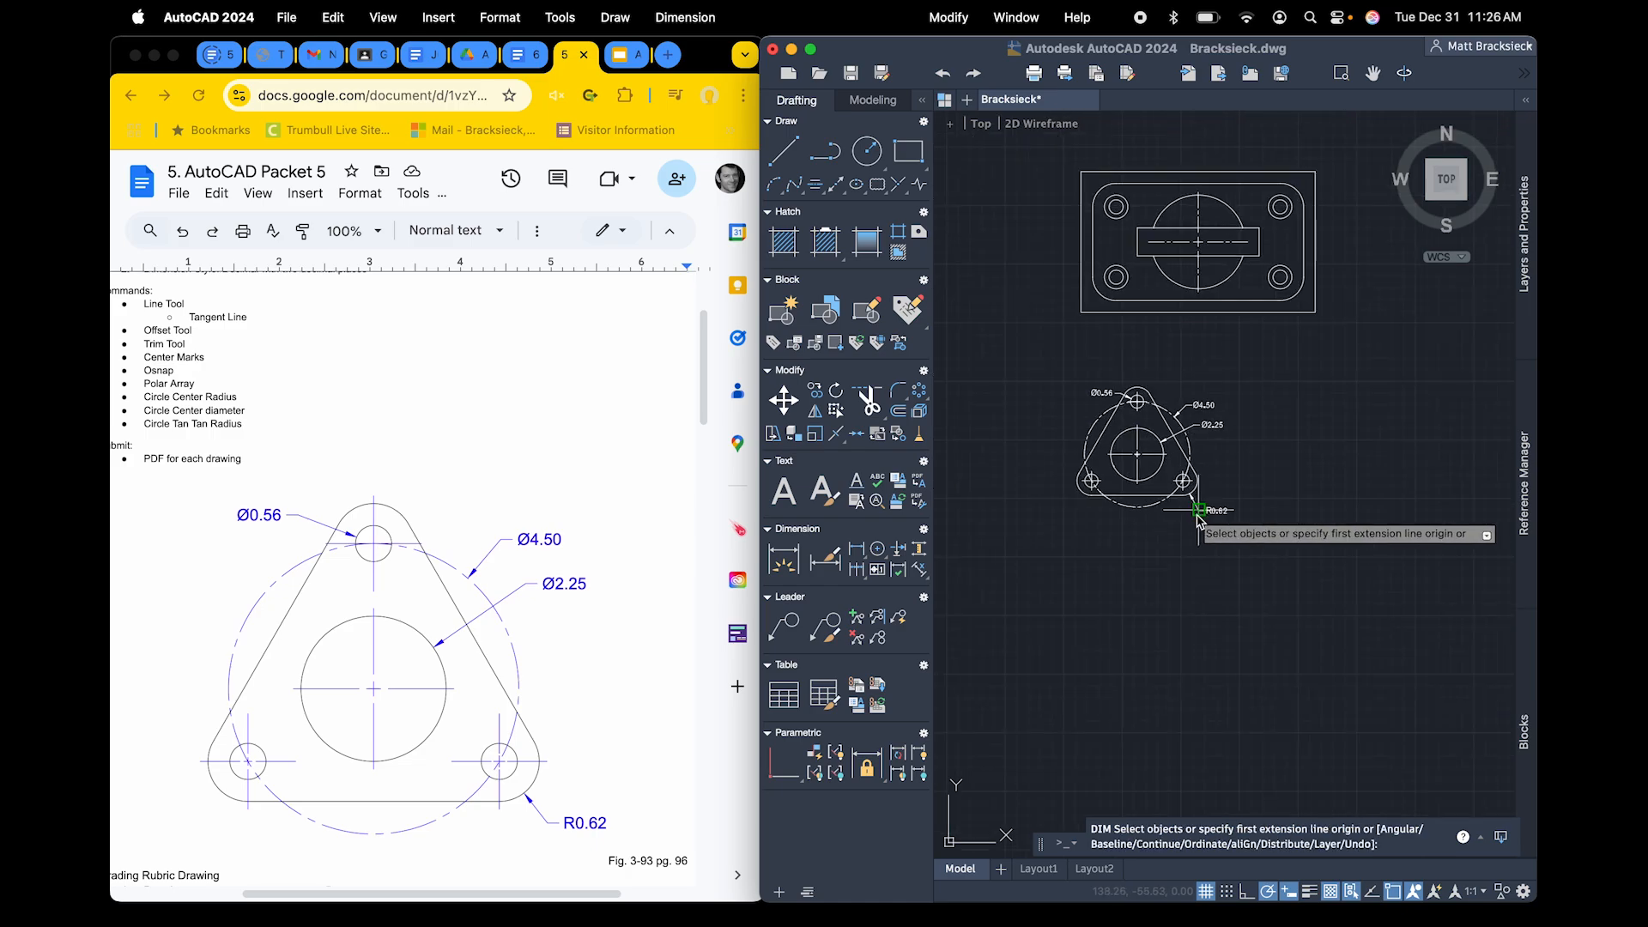
scroll(1199, 518, up, 2)
scroll(1073, 571, up, 1)
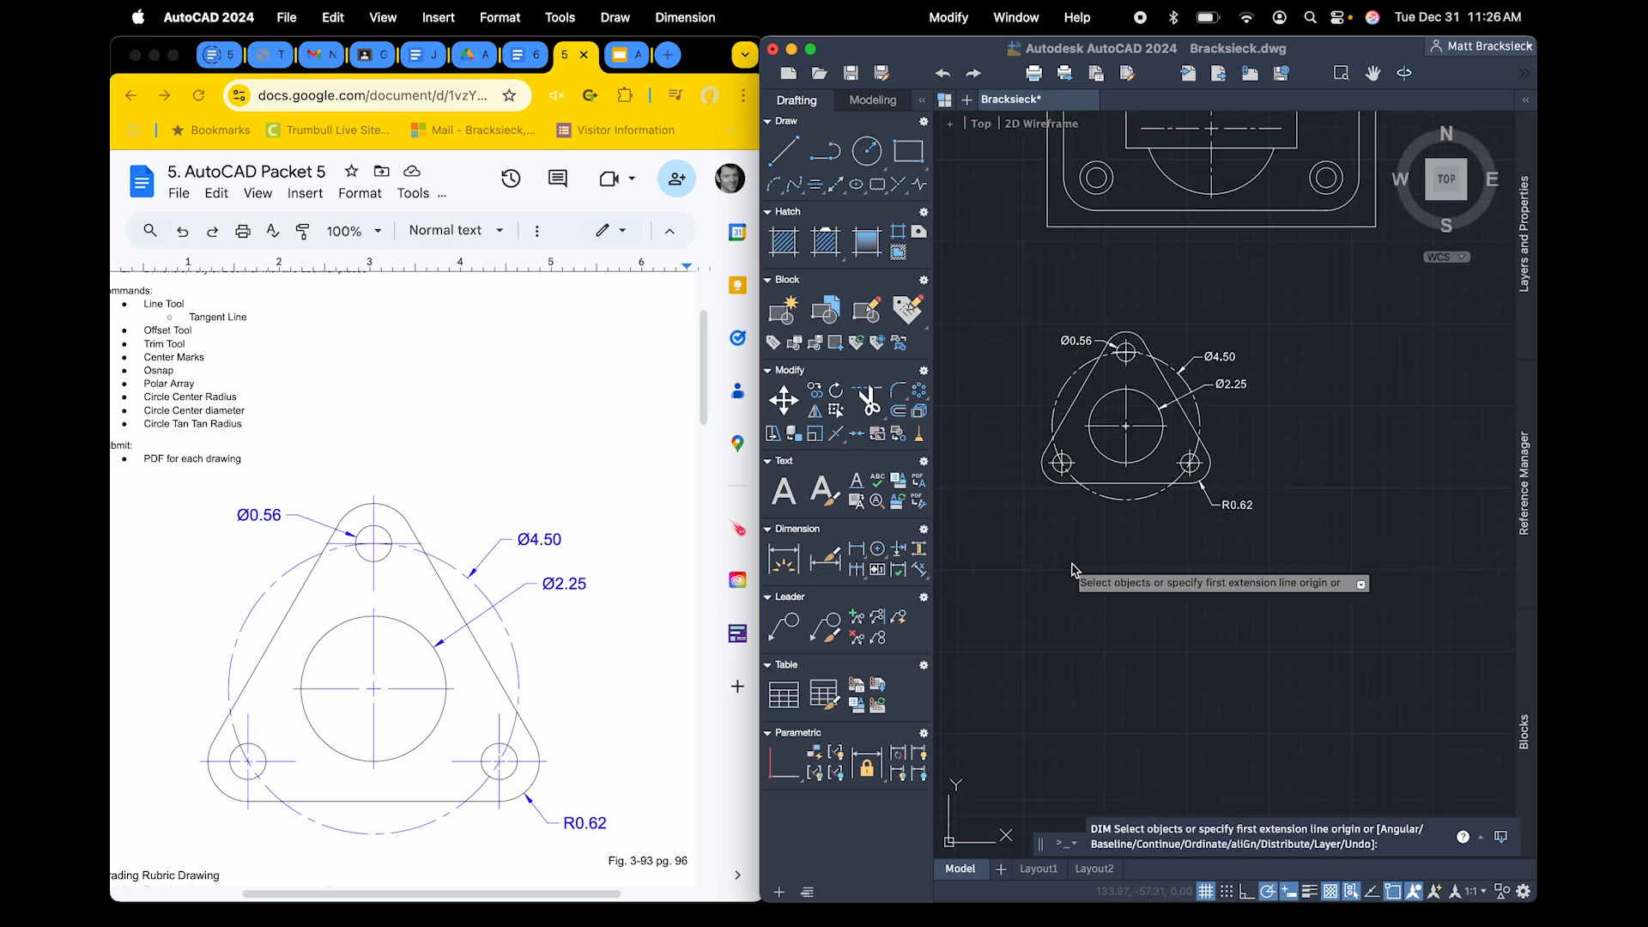
scroll(1072, 570, up, 1)
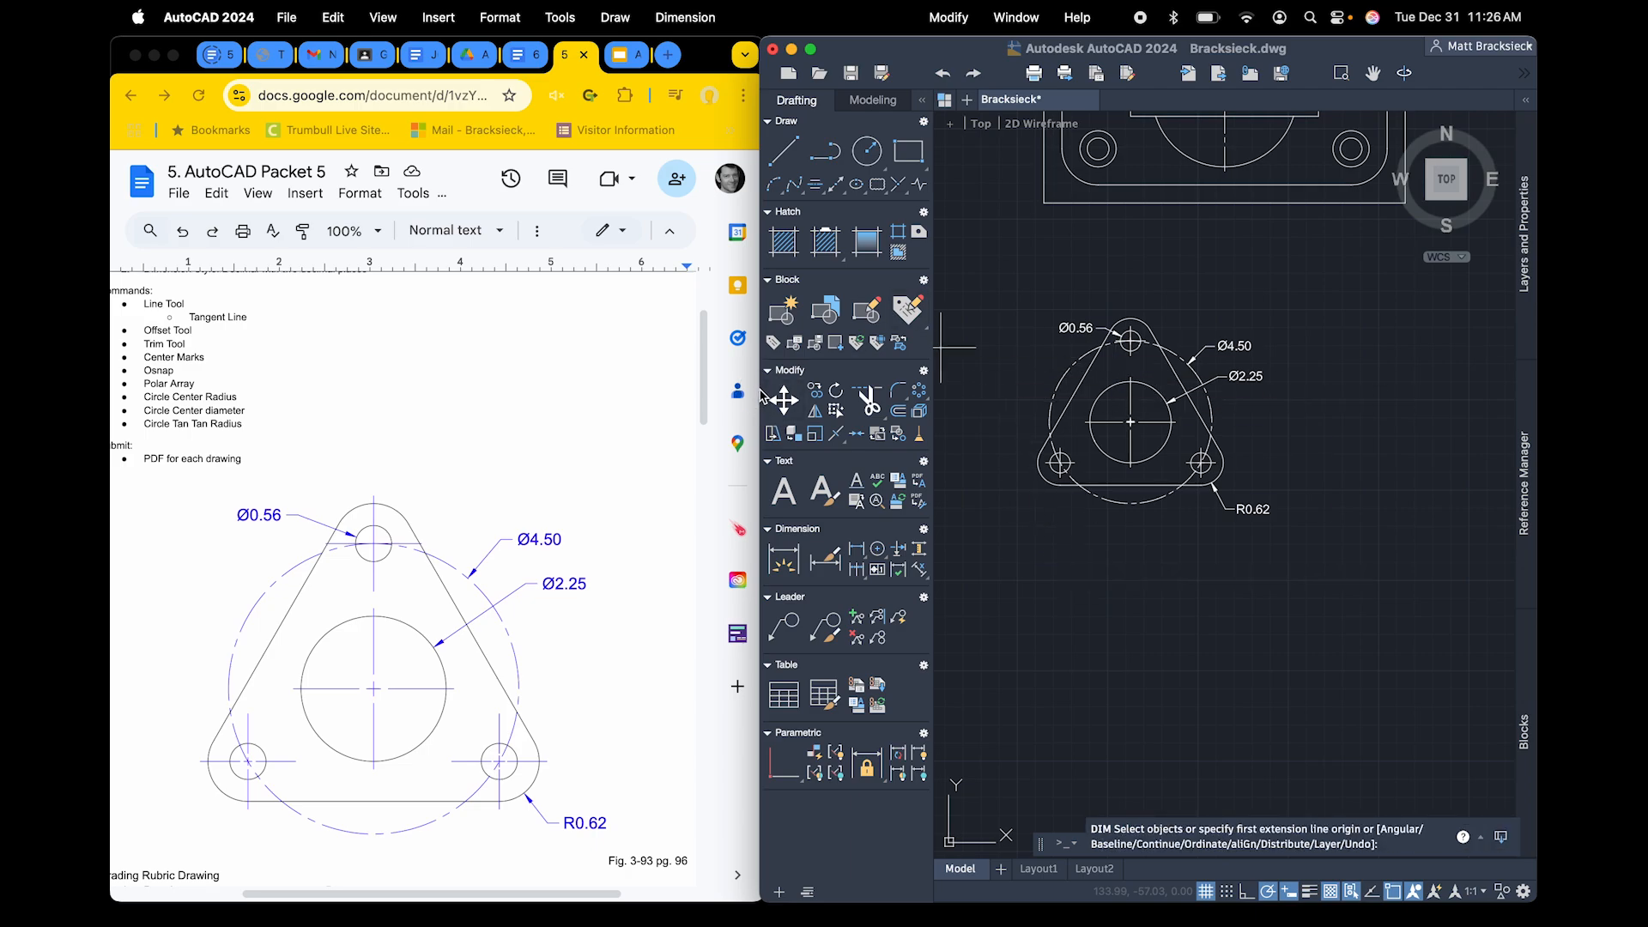
drag(761, 390, 111, 390)
key(Escape)
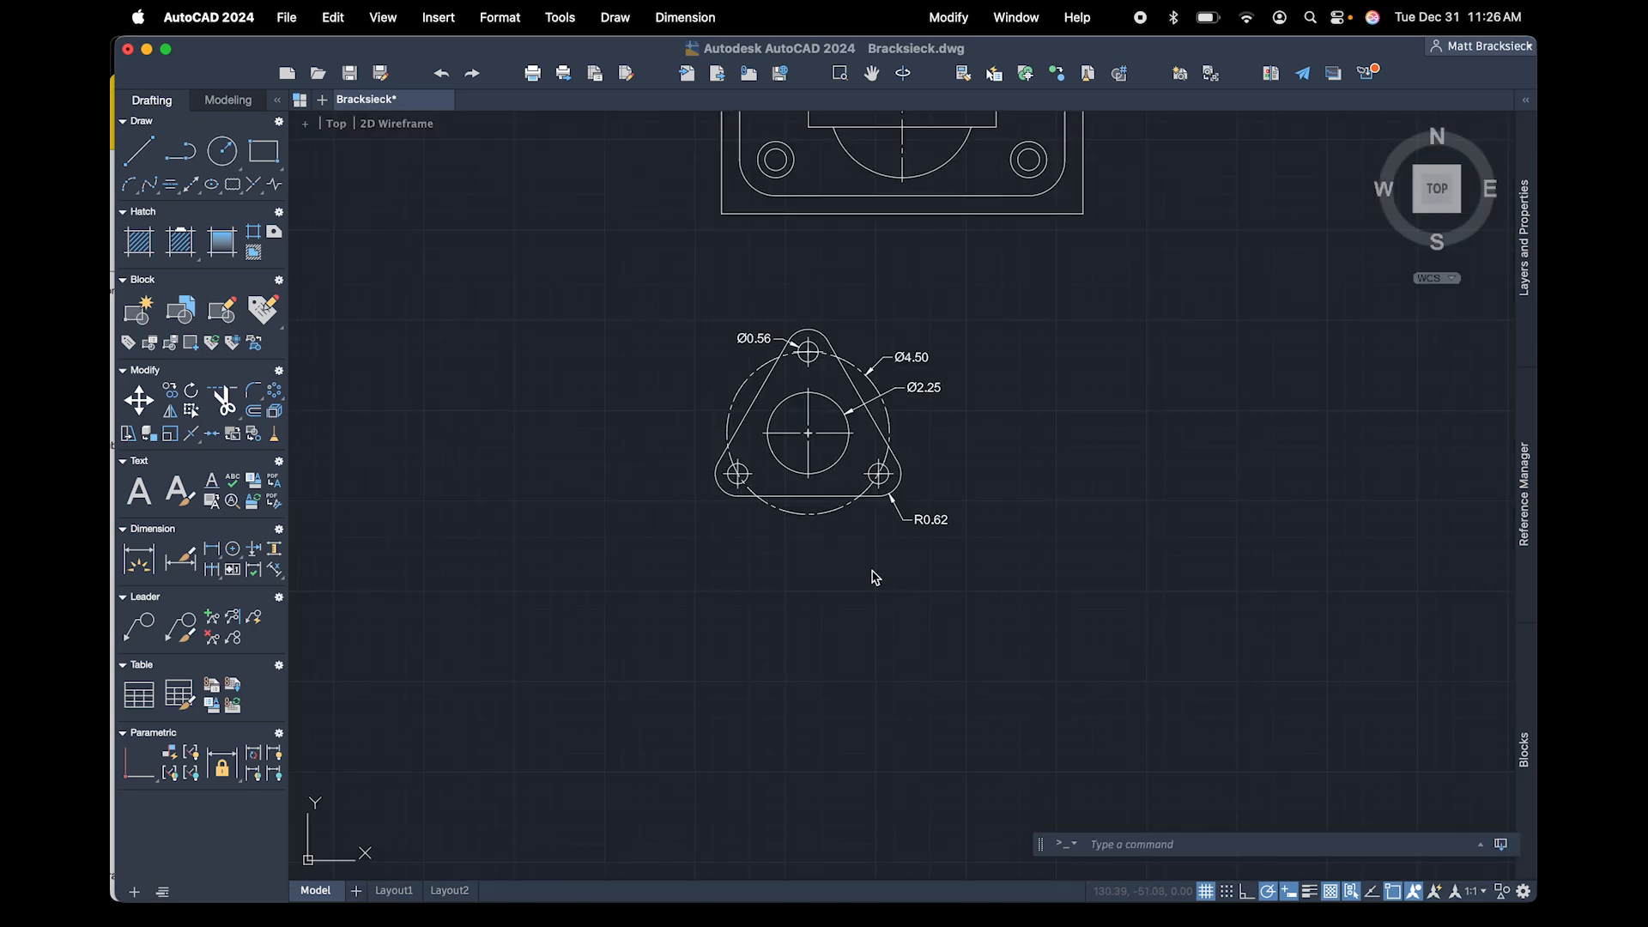
Export the displayed triangular plate as a PDF to the Documents folder, with a file name ending in Model5
scroll(876, 578, up, 4)
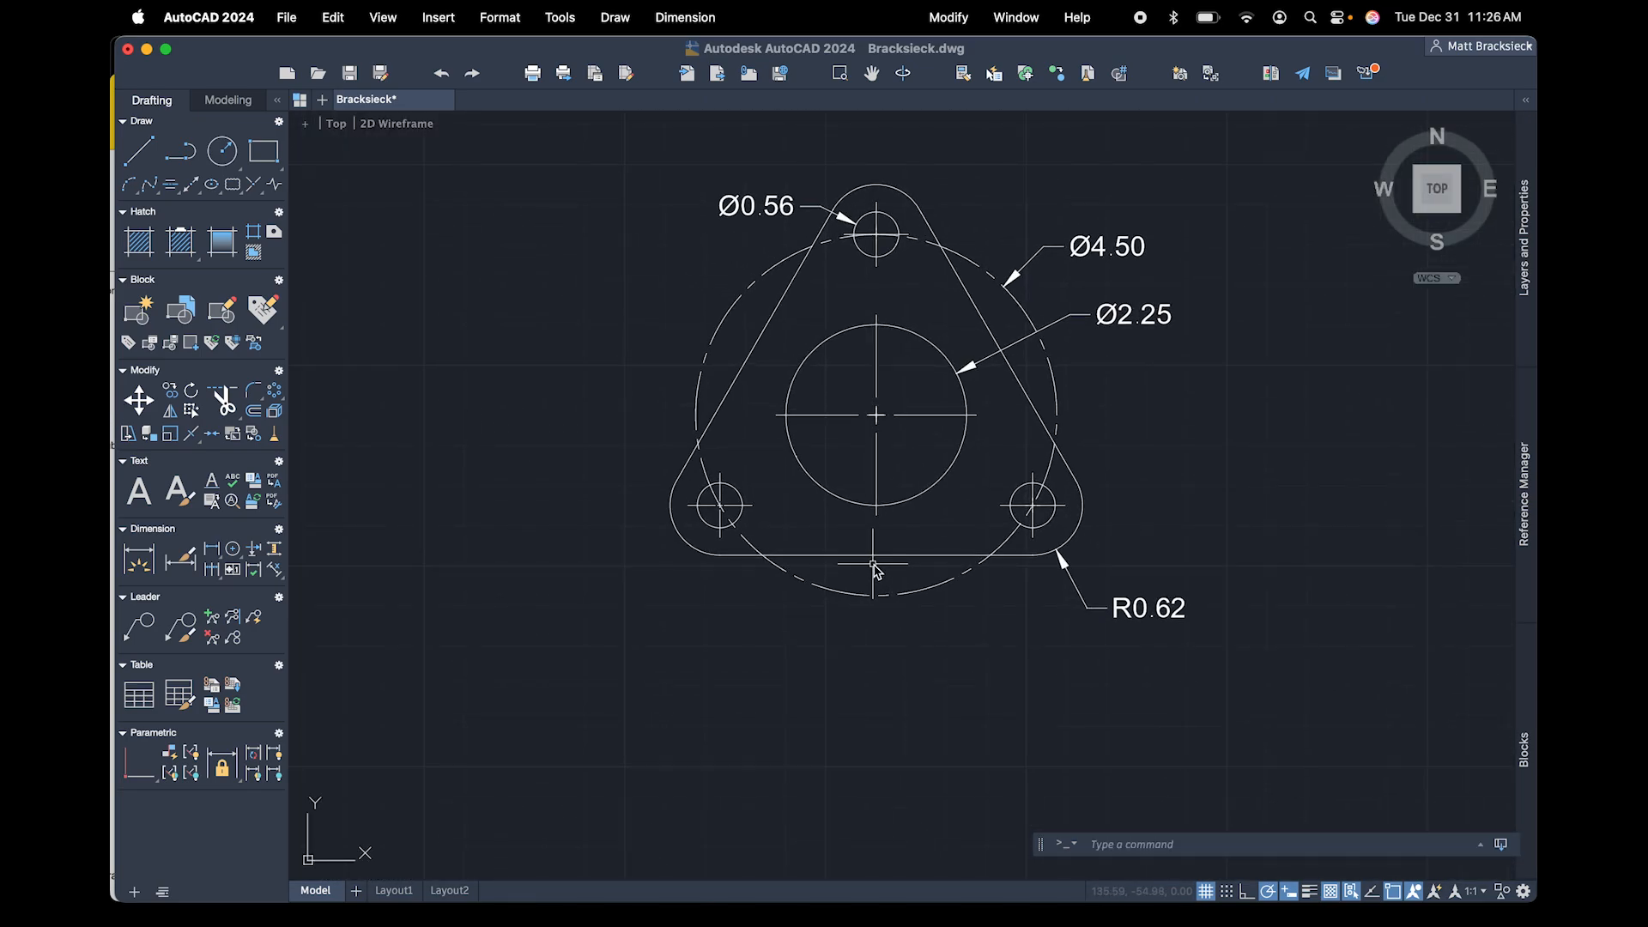
scroll(876, 570, up, 2)
scroll(874, 577, down, 2)
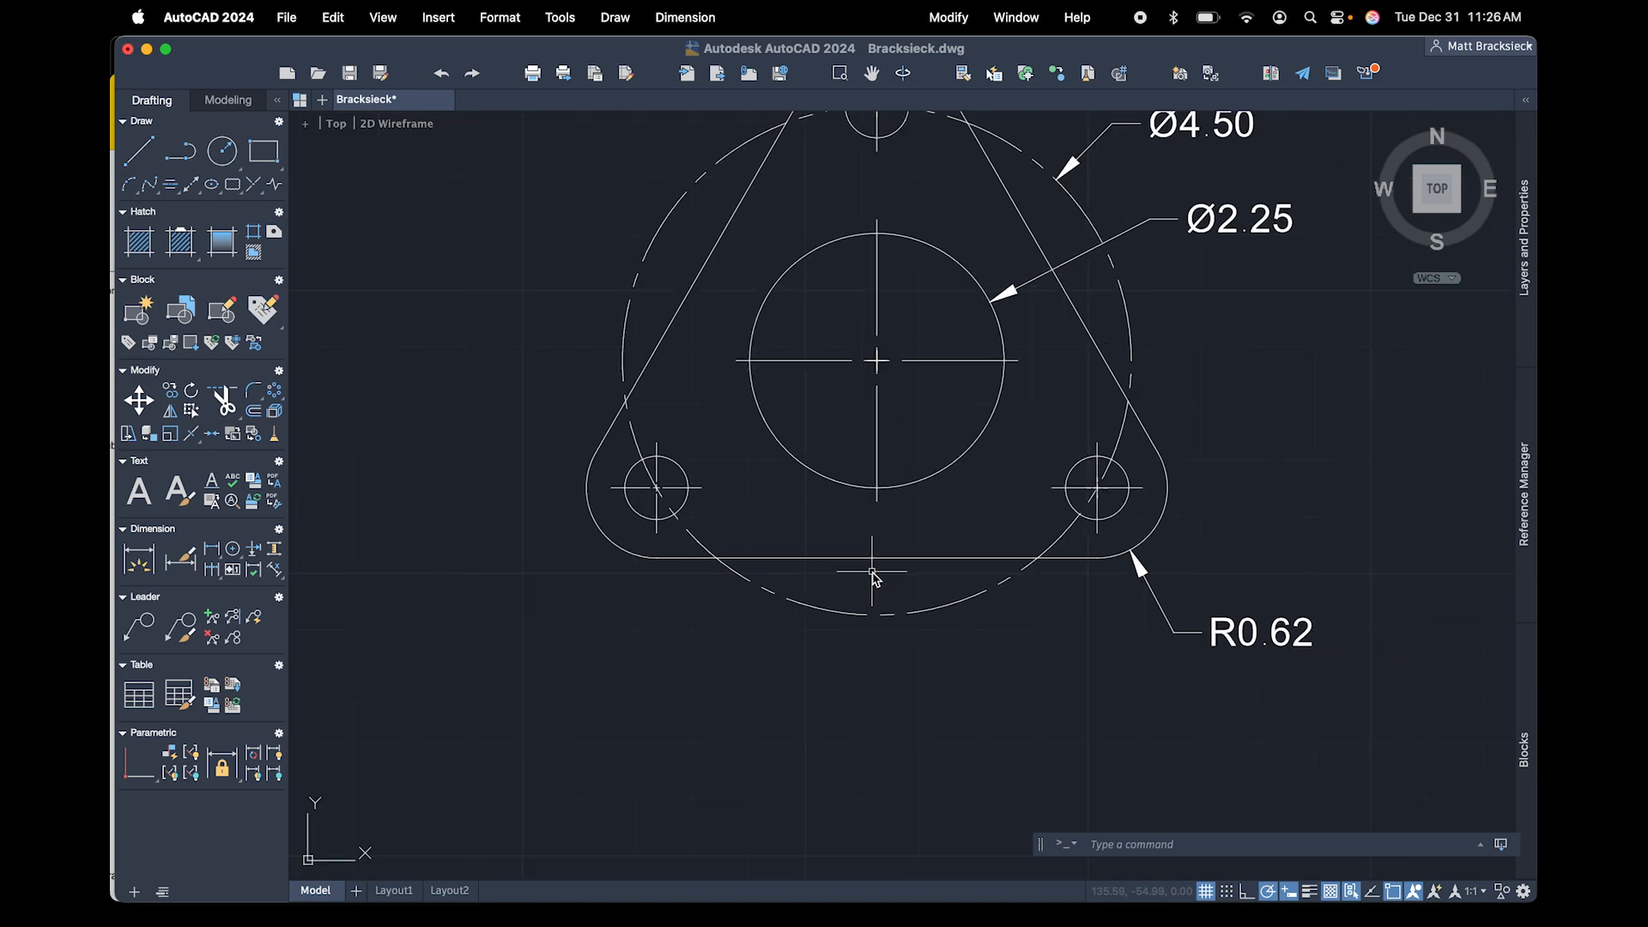
scroll(872, 578, up, 3)
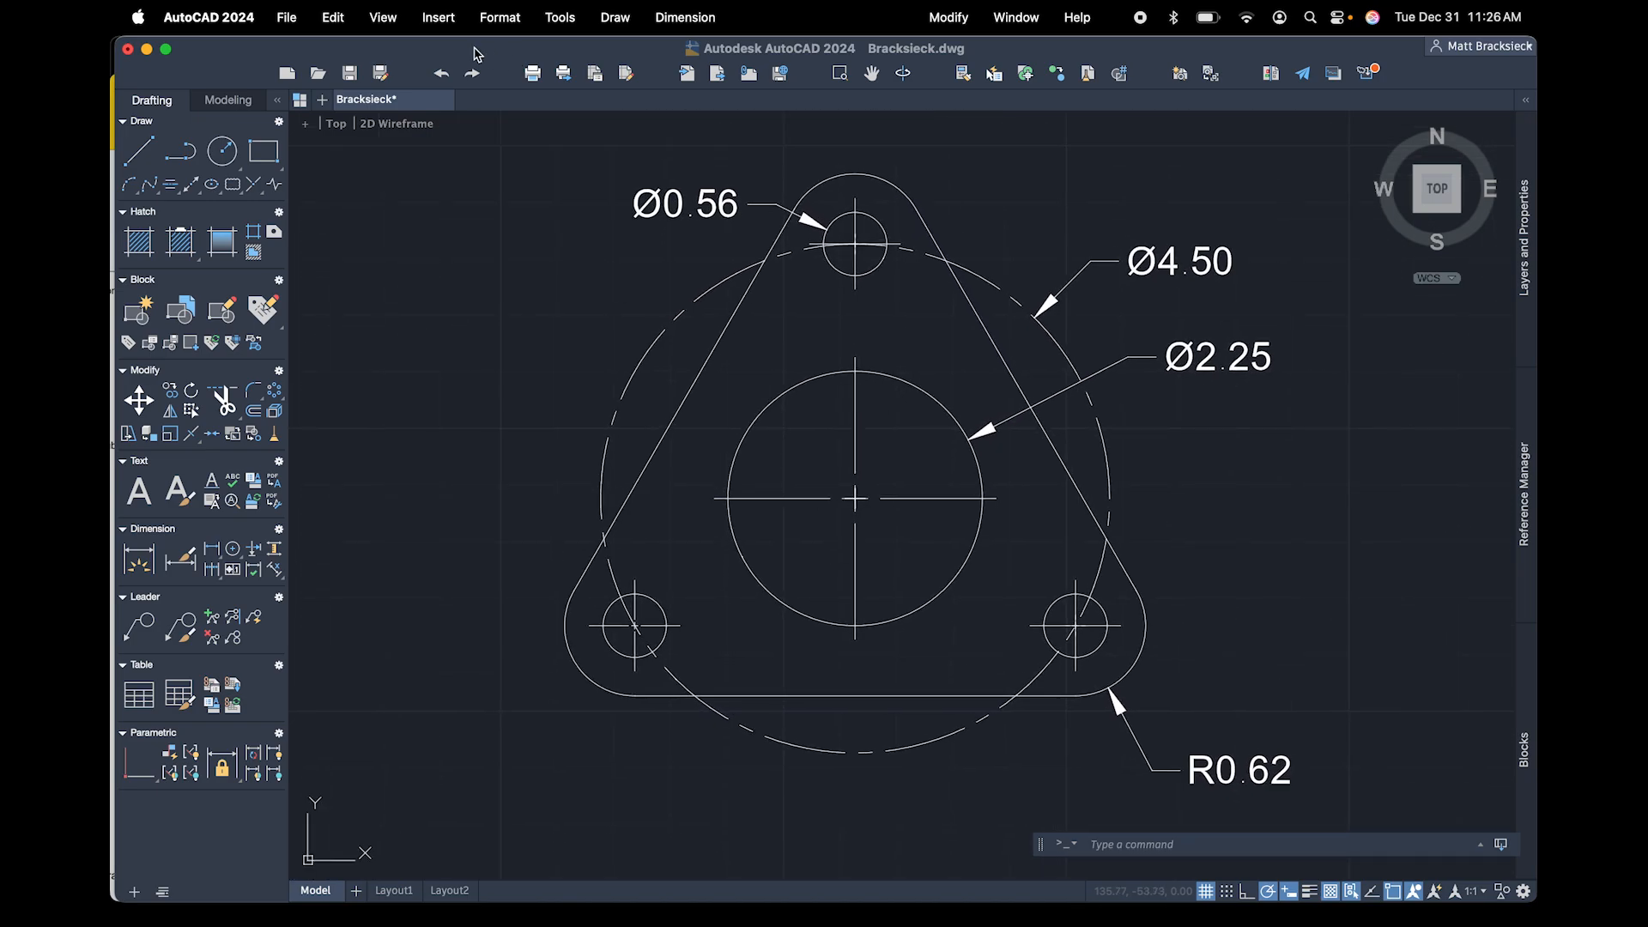
click(288, 18)
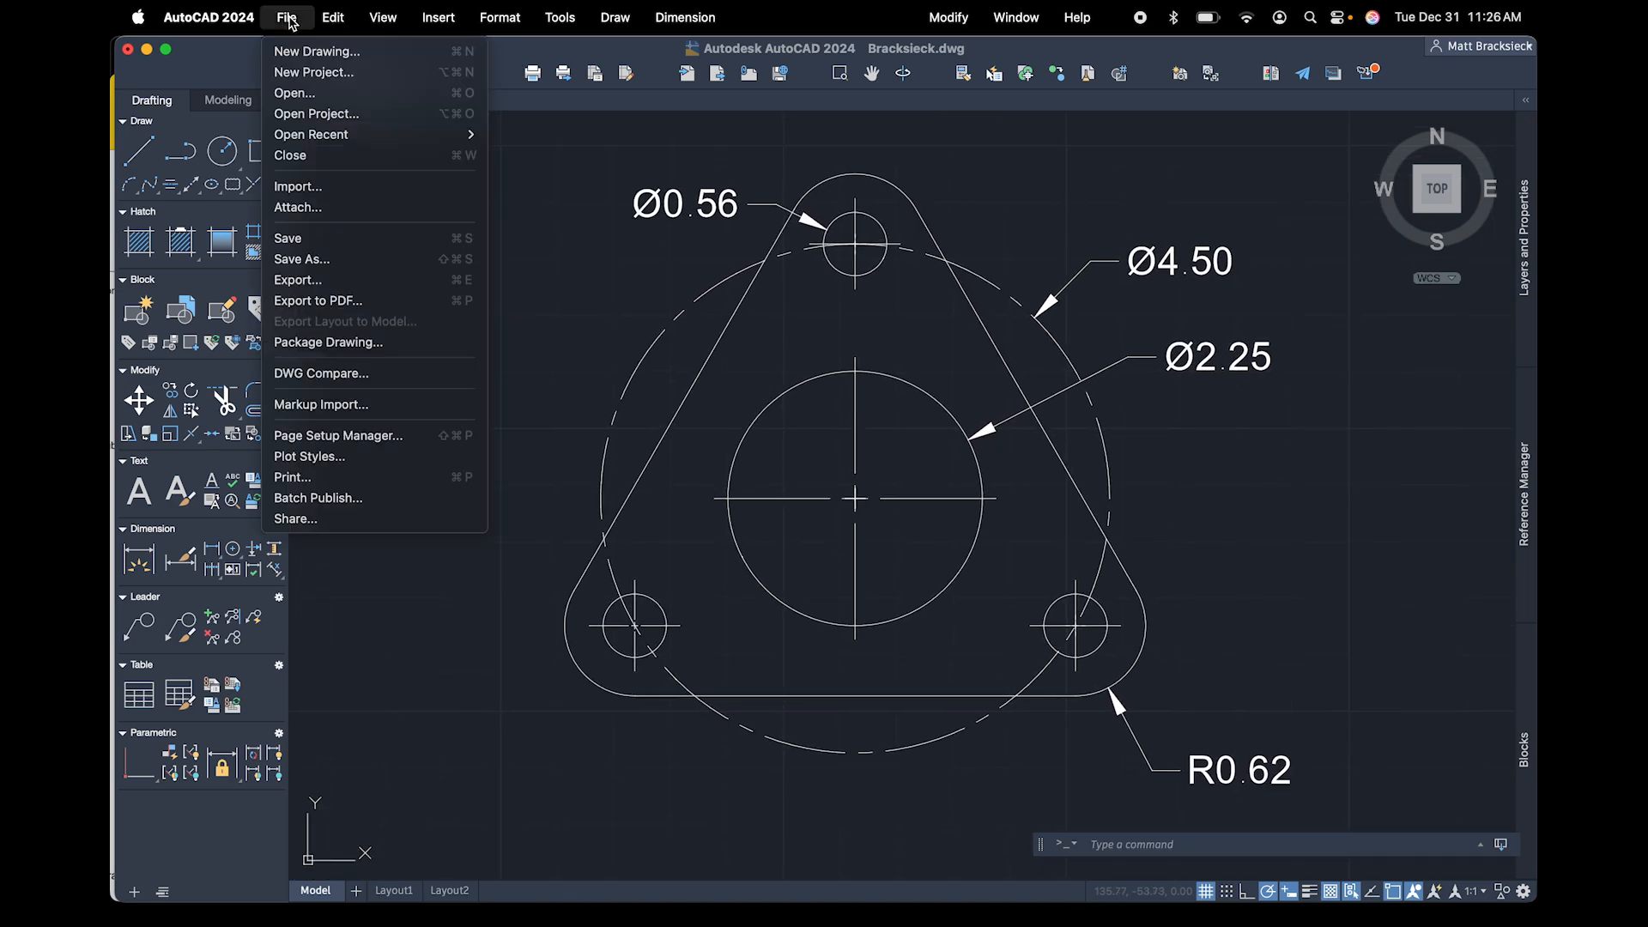
click(301, 302)
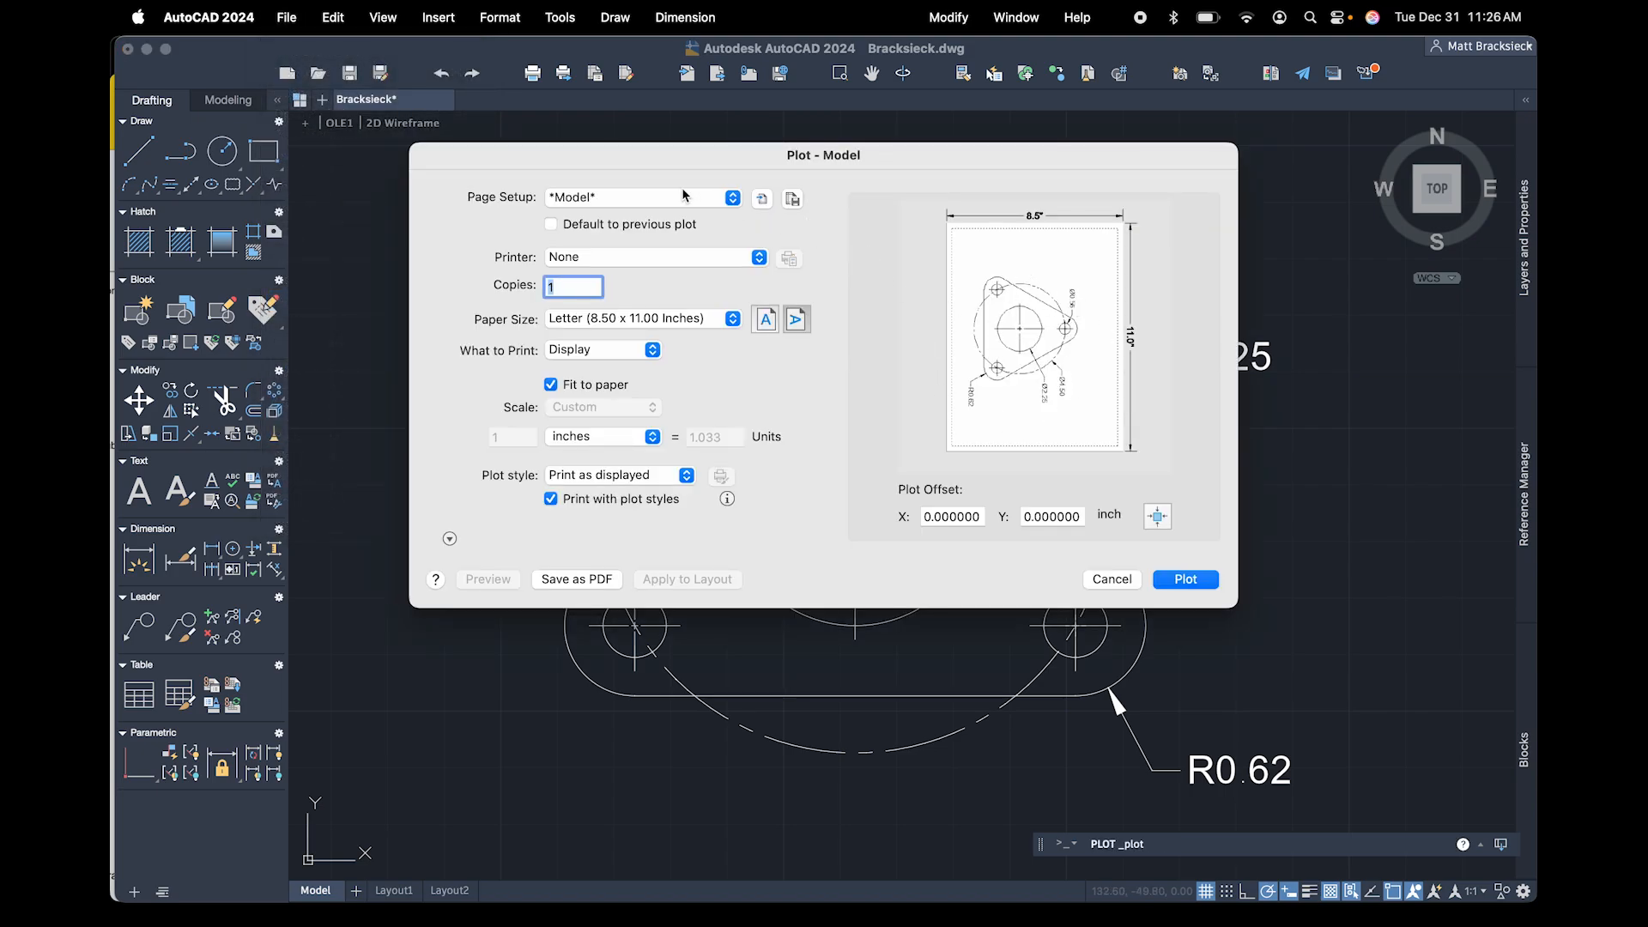
click(578, 580)
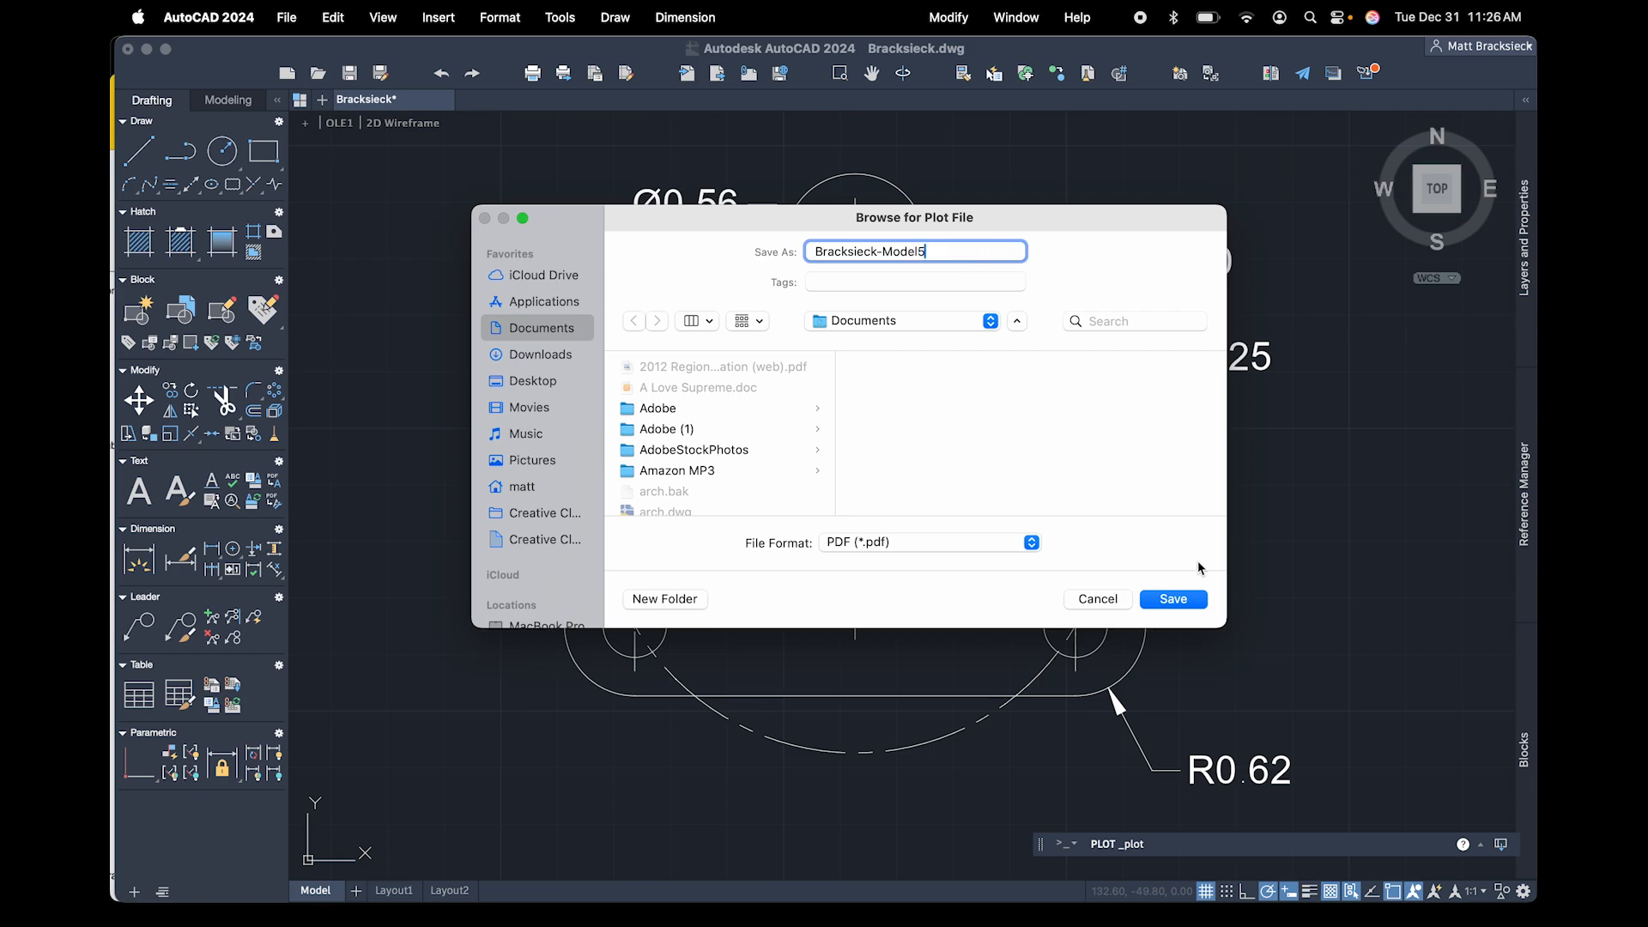
click(1172, 600)
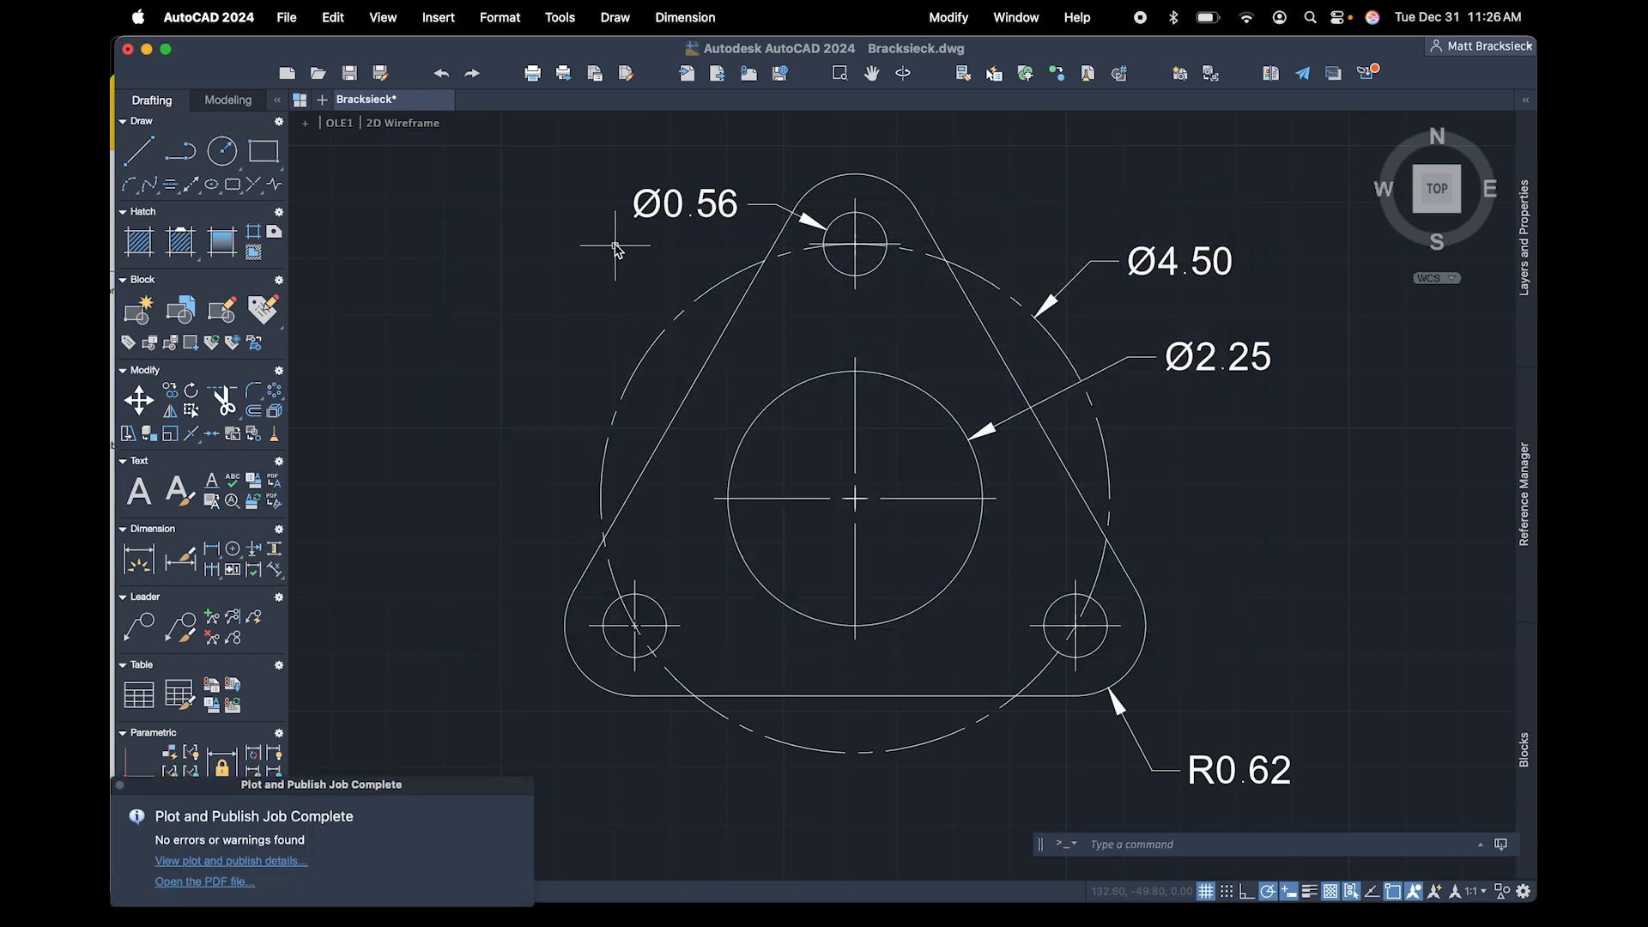